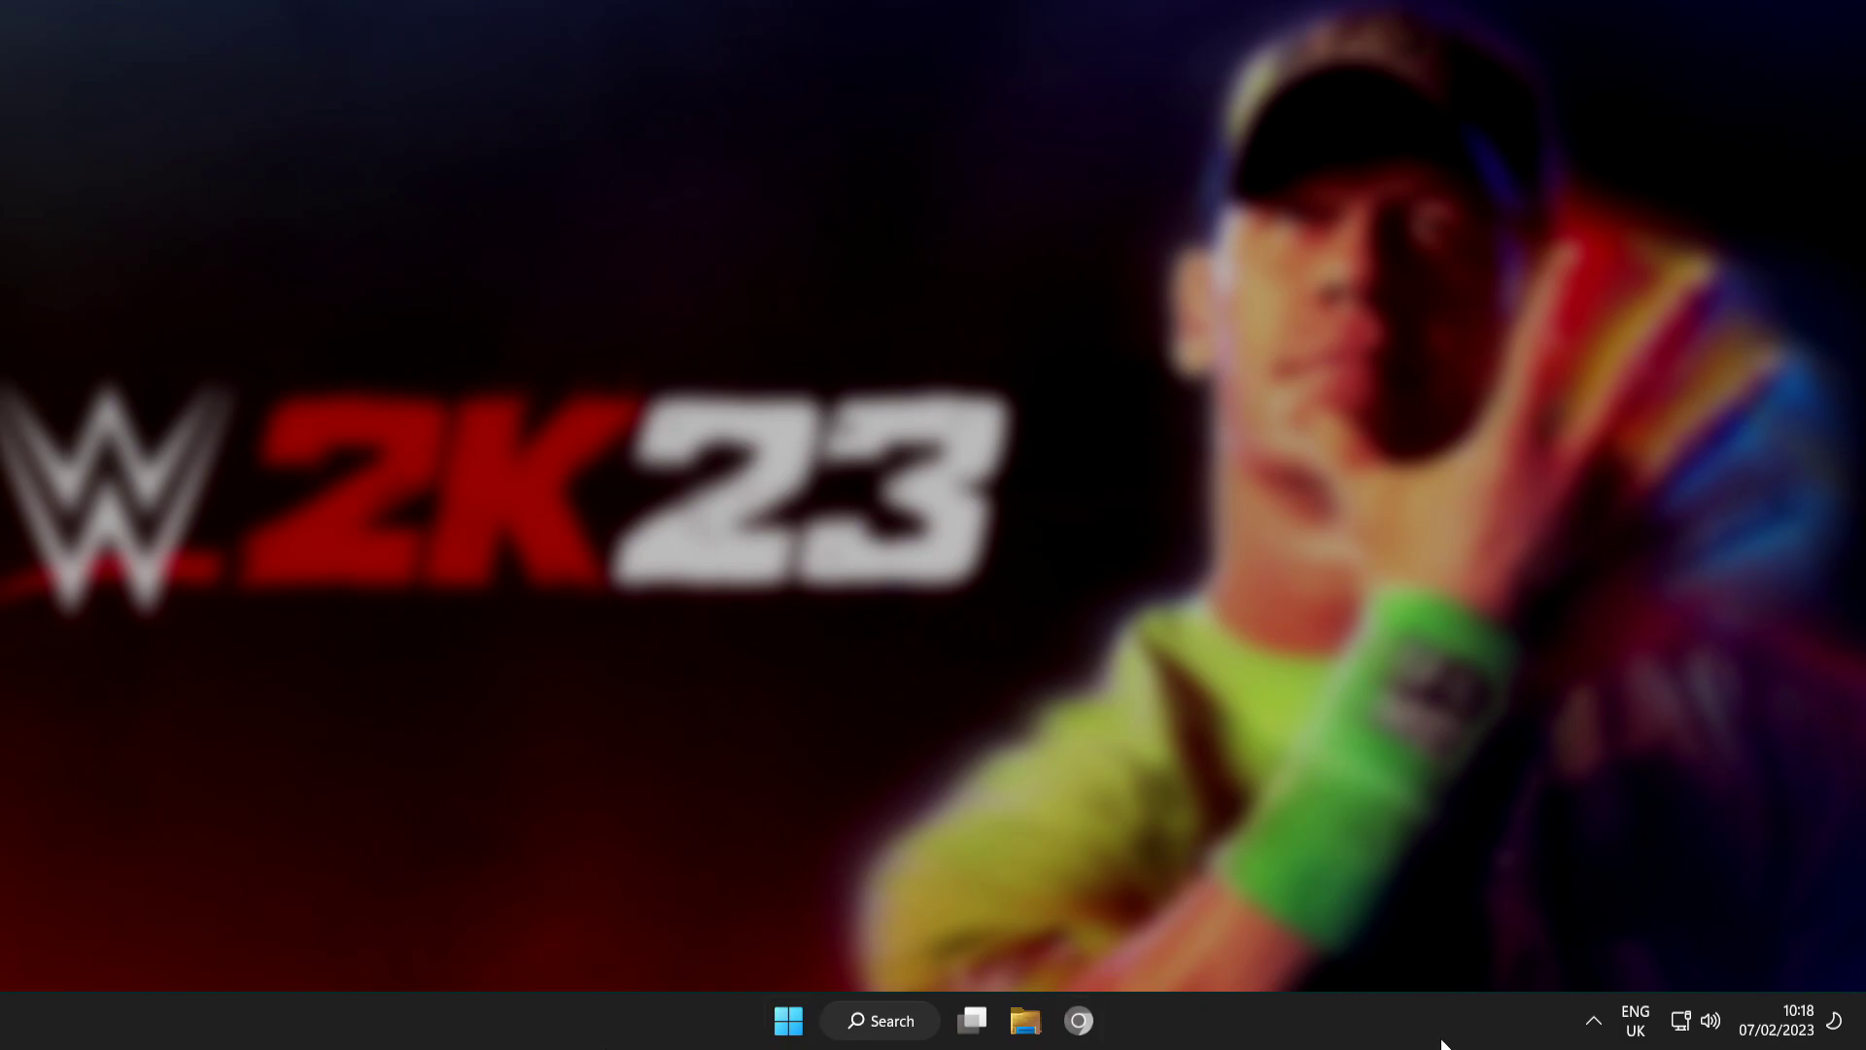
- From the taskbar clock, turn on Set the time automatically and sync with time.windows.com now
right_click(1798, 1032)
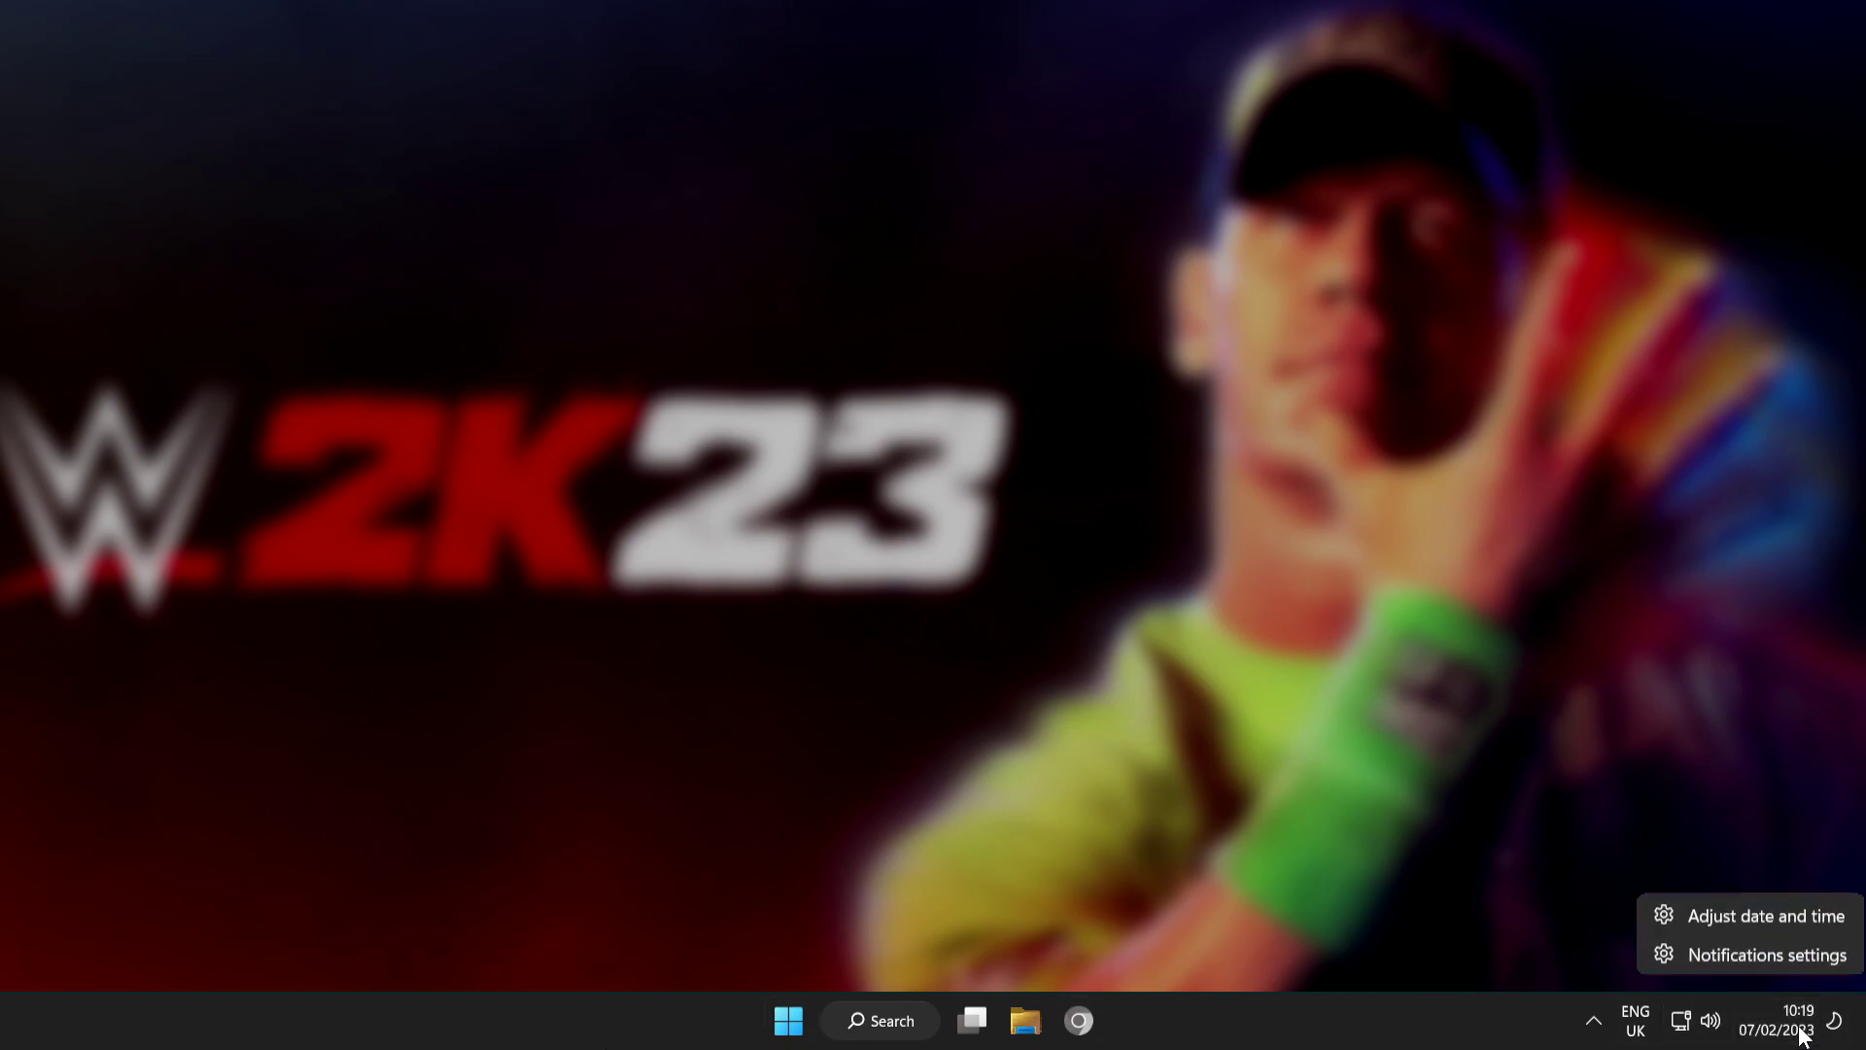
left_click(1764, 918)
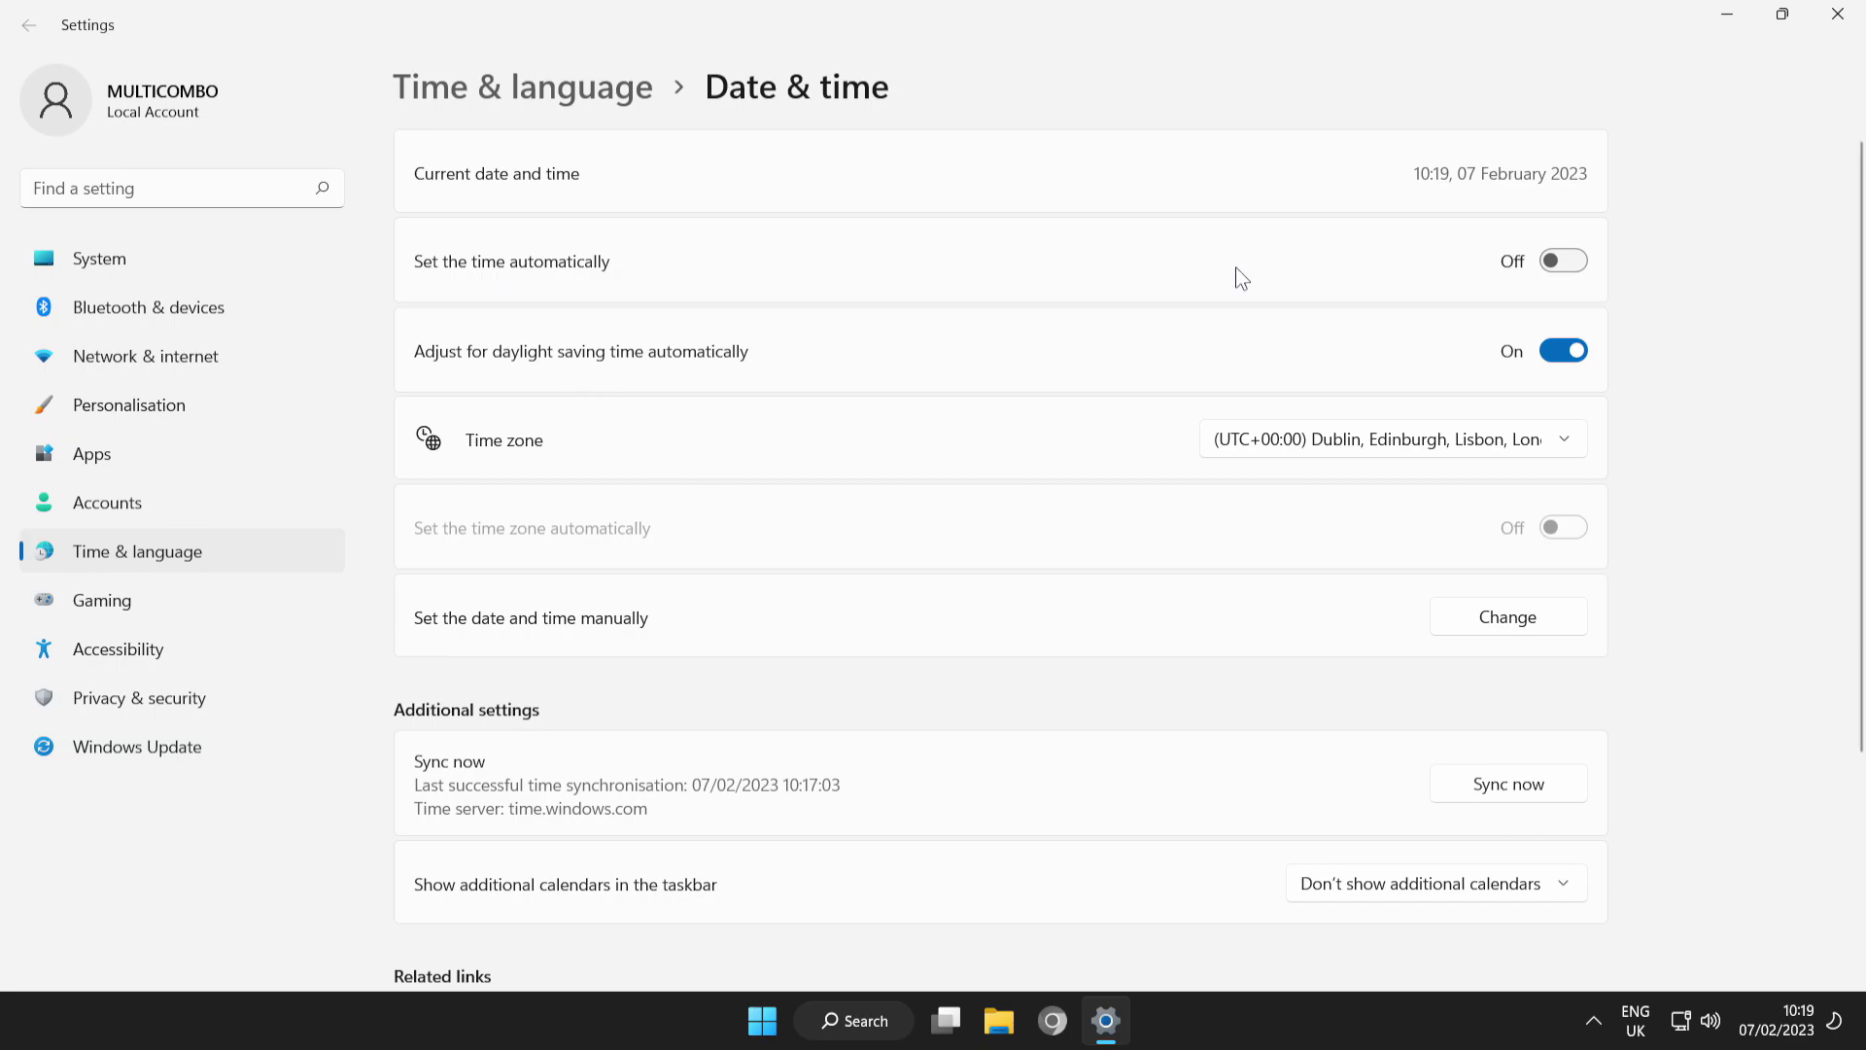
left_click(1578, 266)
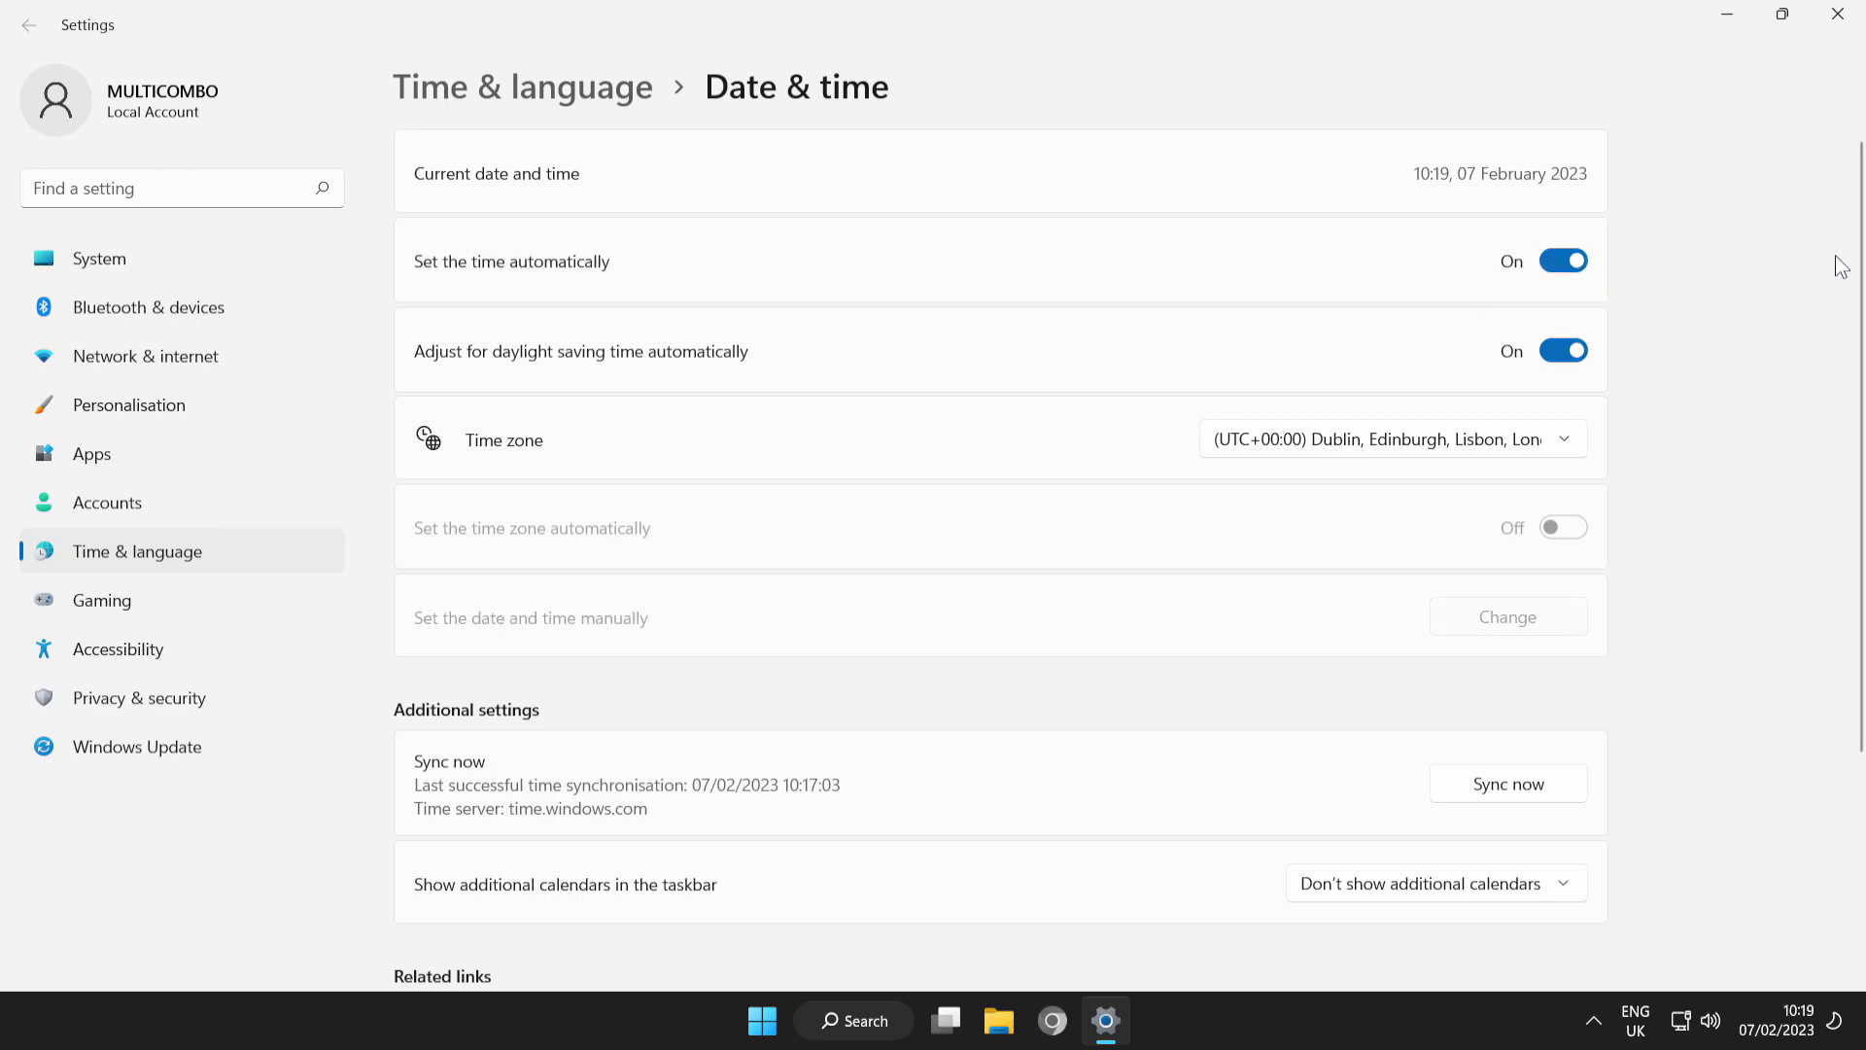
left_click_drag(1860, 265, 1208, 444)
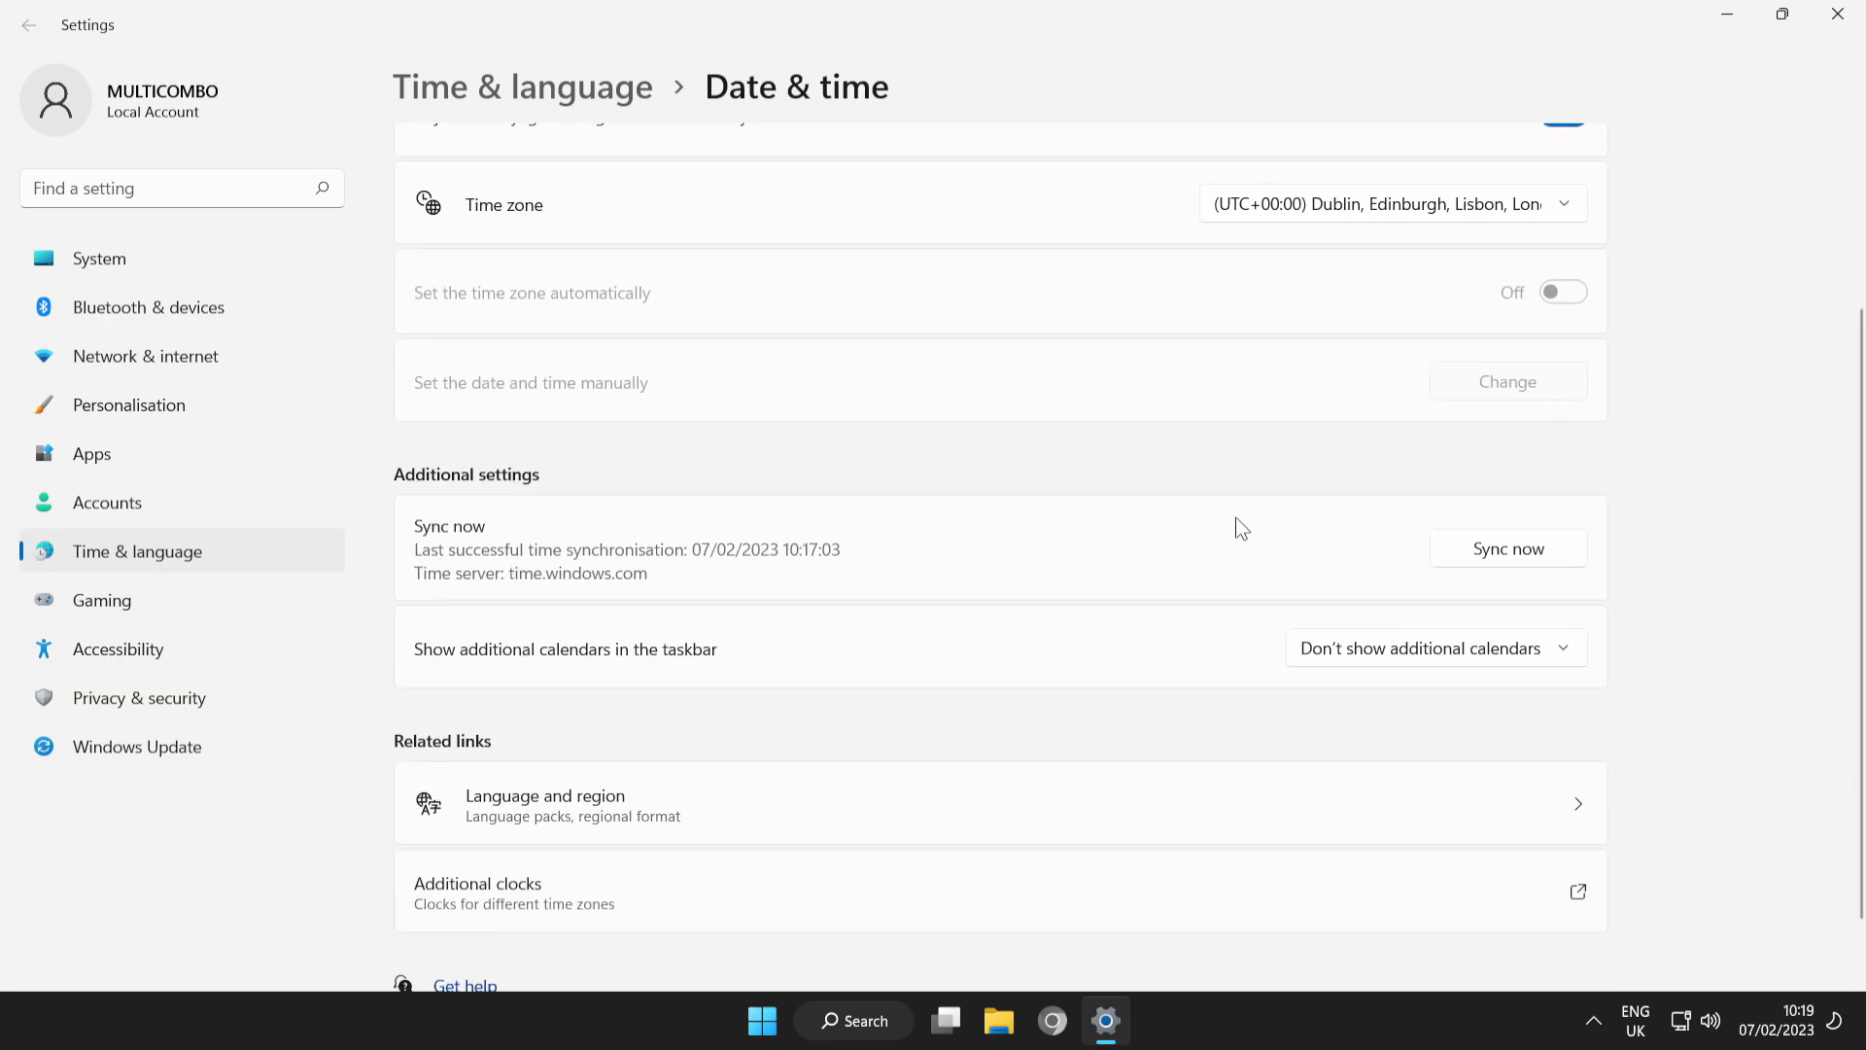
left_click(1510, 550)
- Close Settings, then search 'troubleshoot' and open the System > Troubleshoot settings page
left_click(1838, 18)
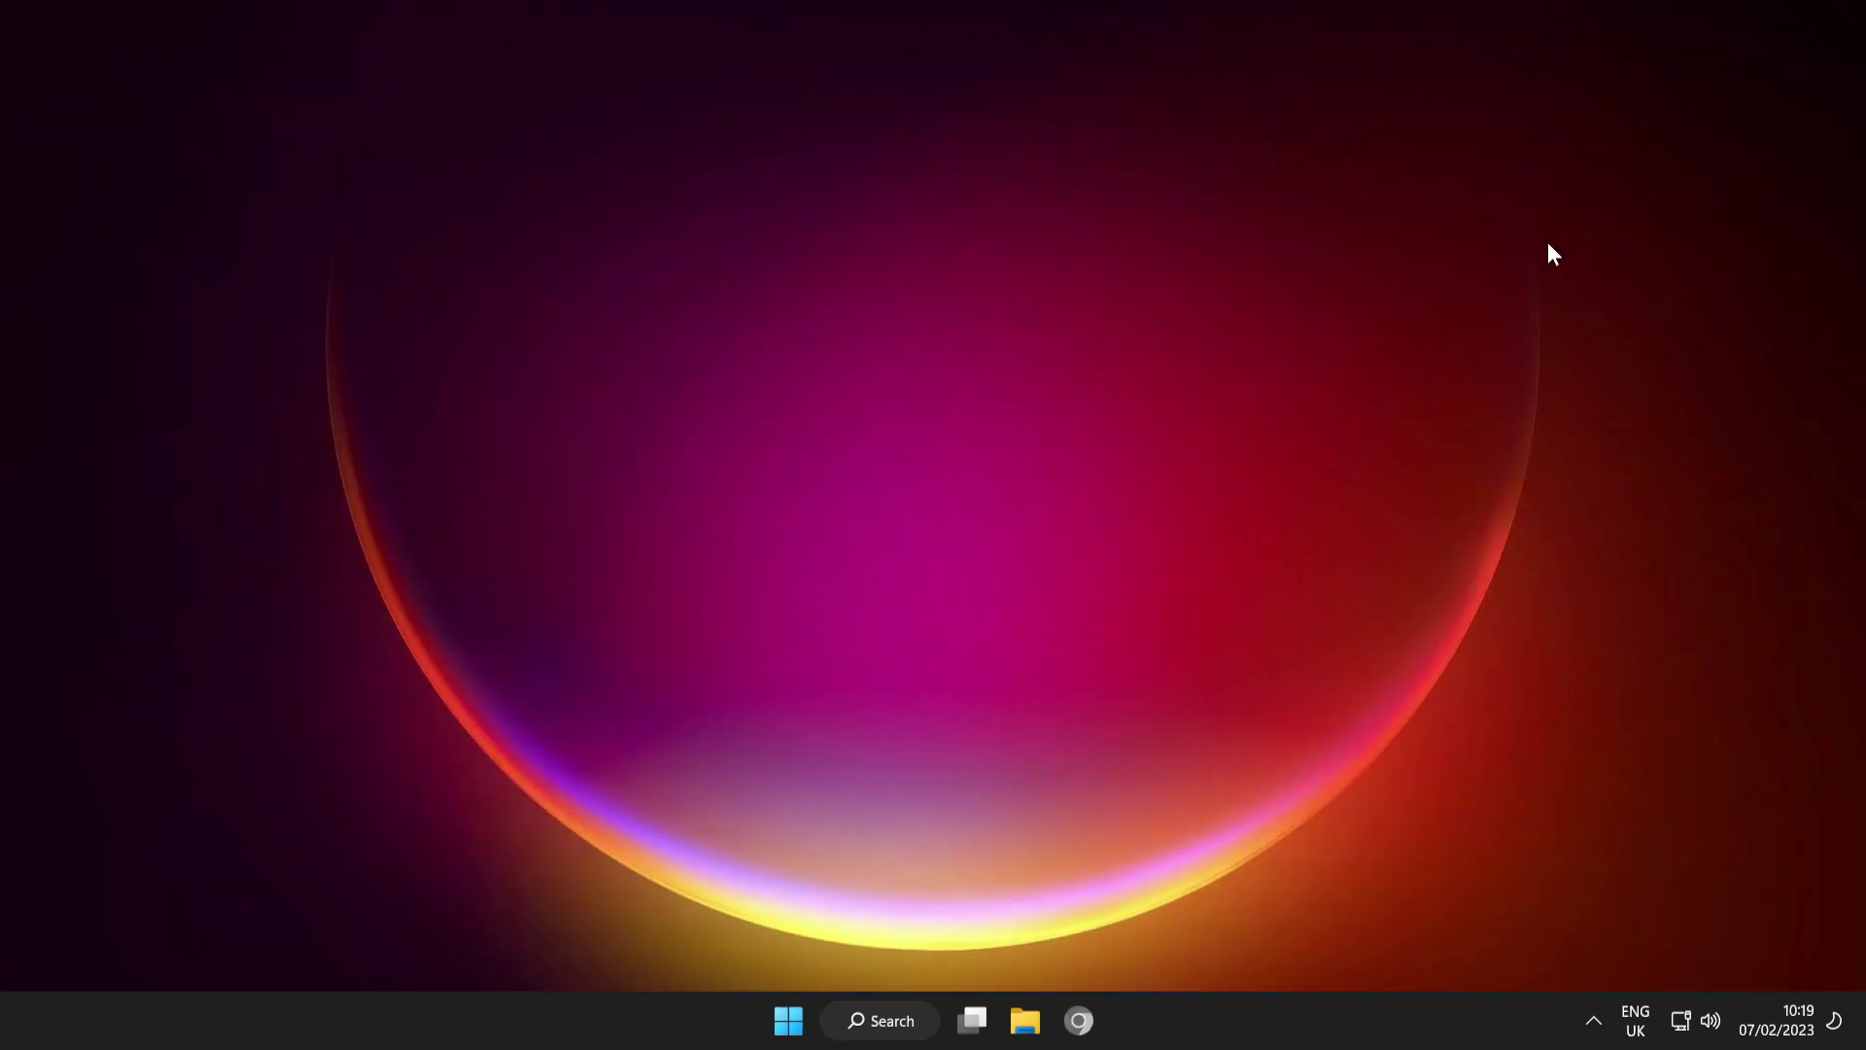
left_click(791, 1020)
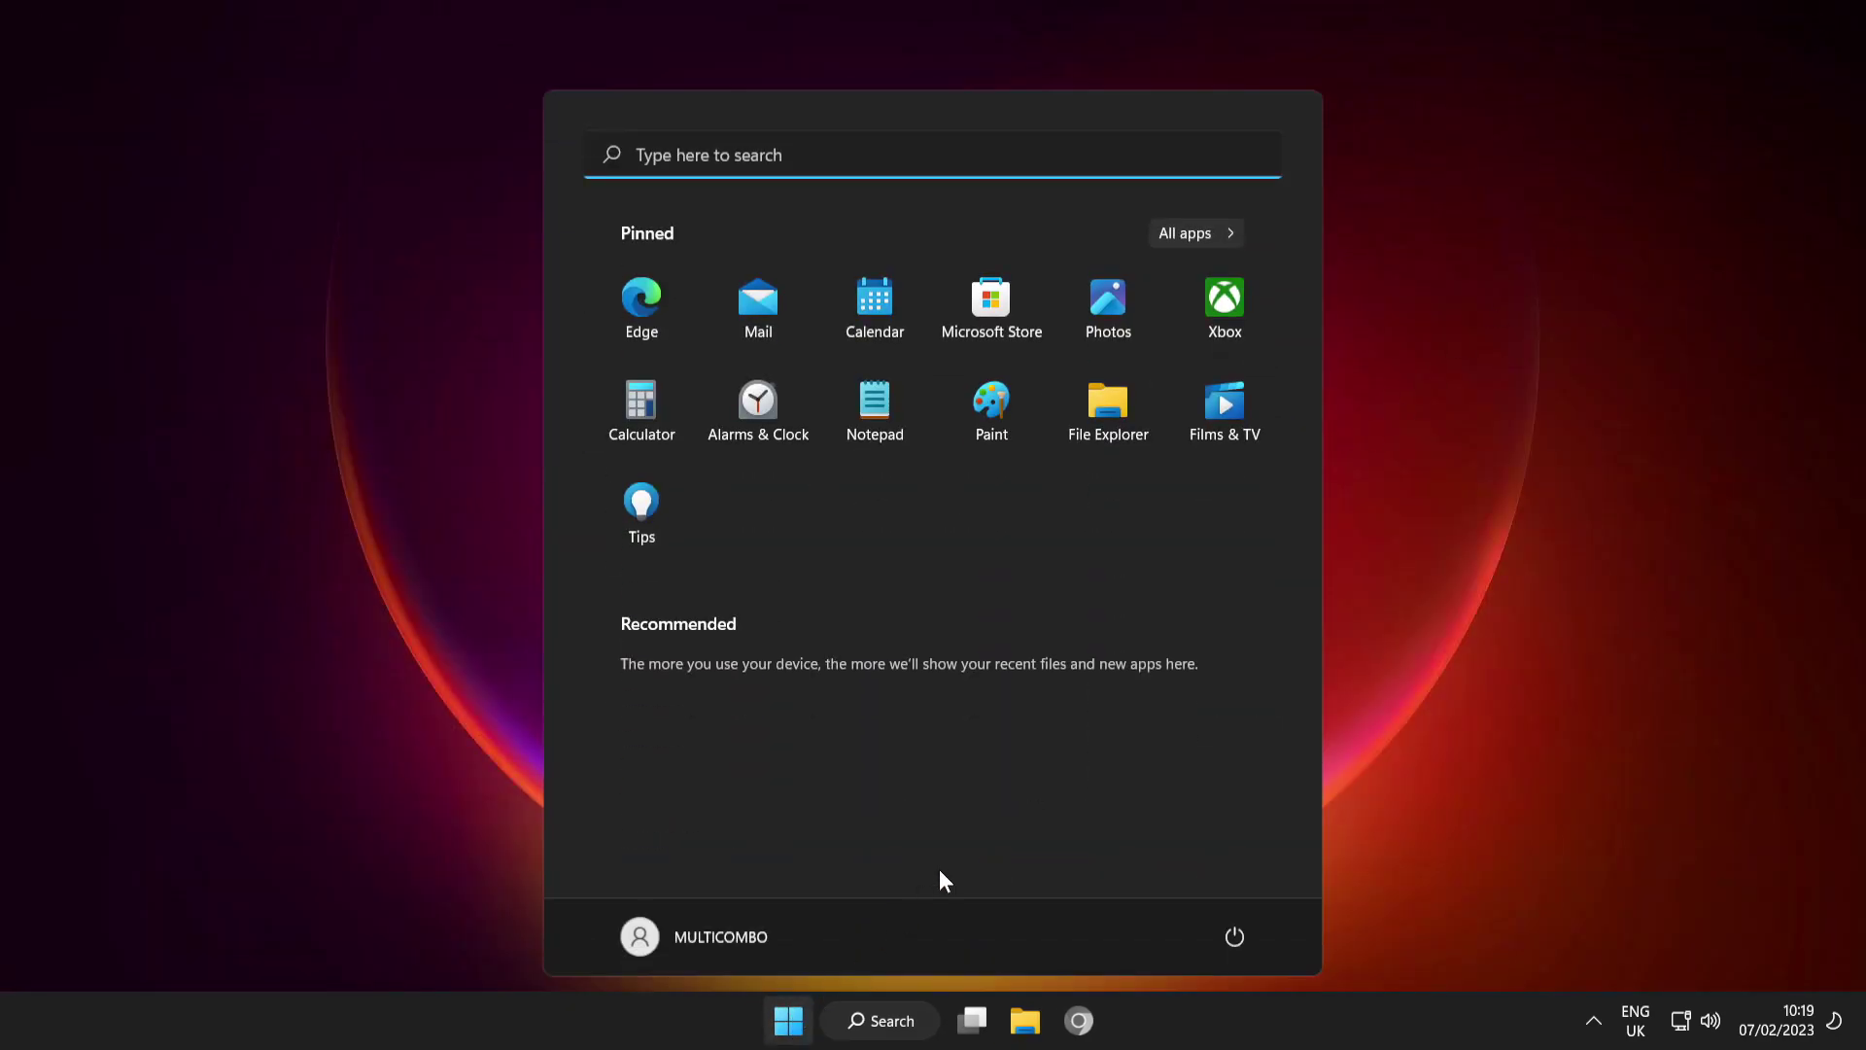
left_click(1236, 935)
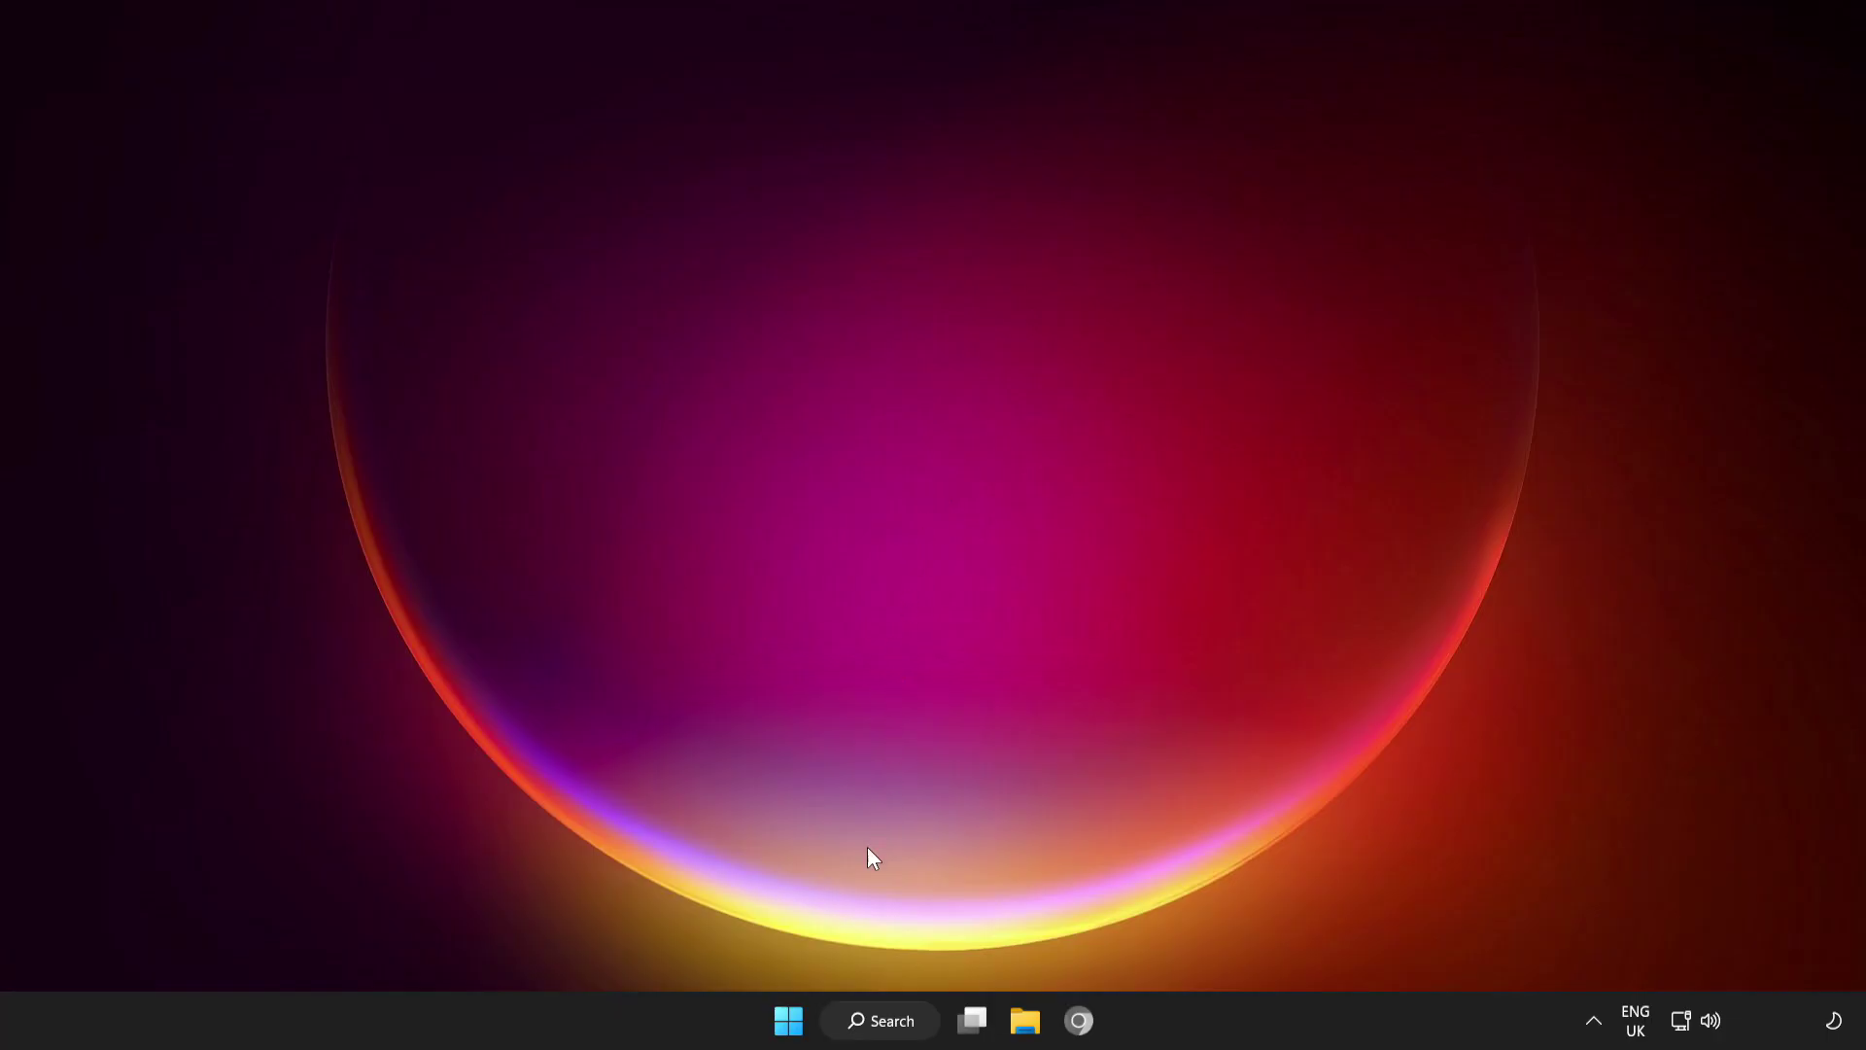
left_click(899, 1025)
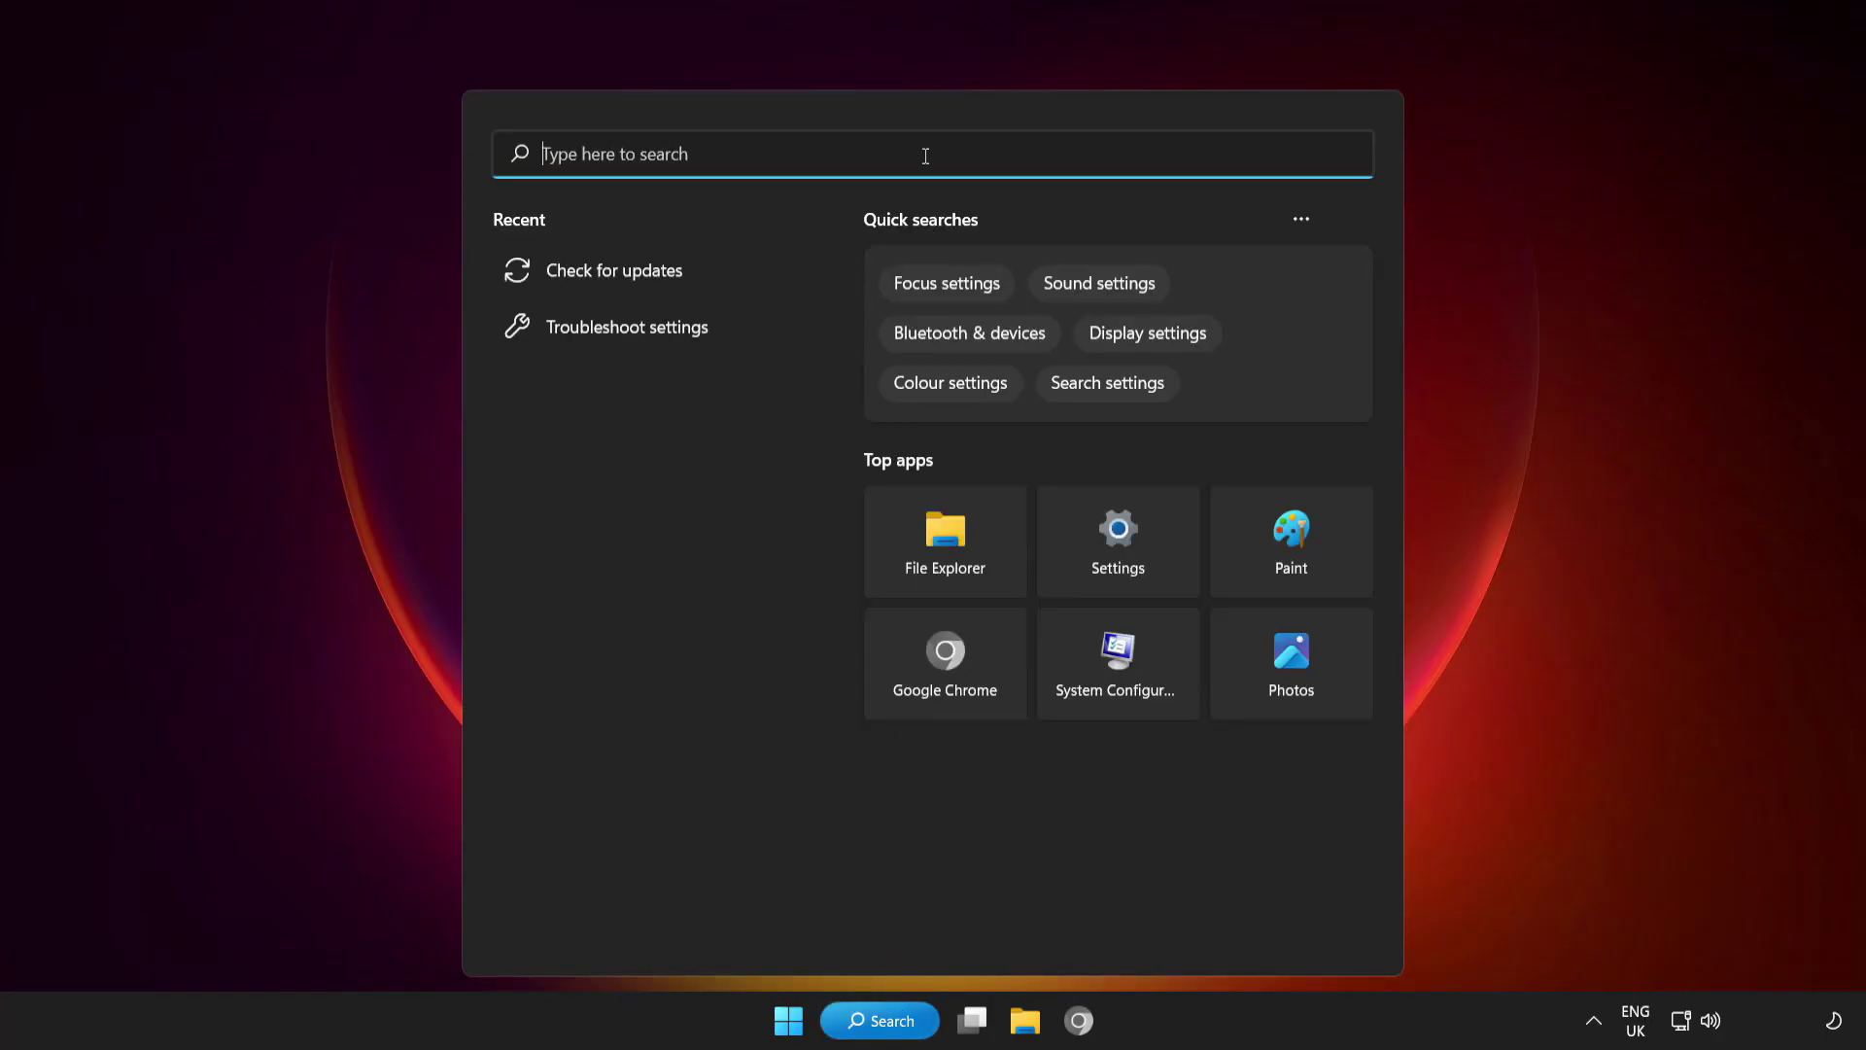
type("tro")
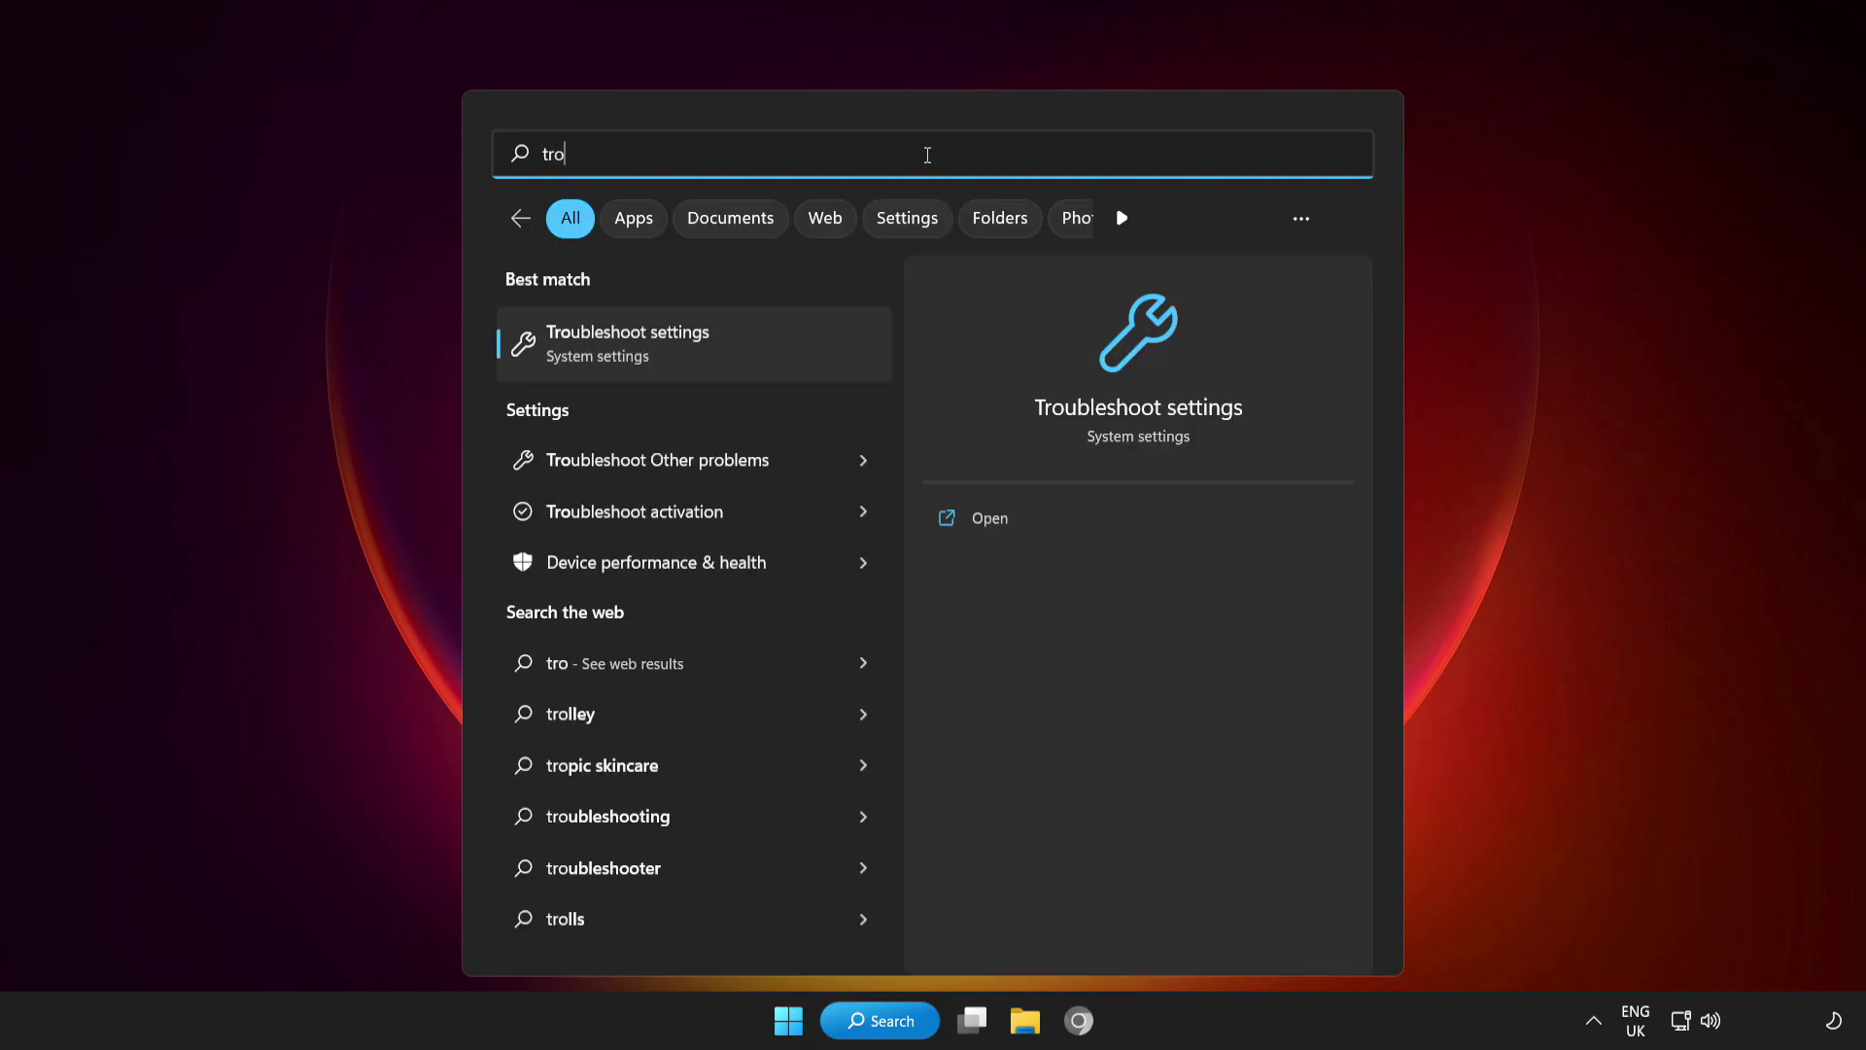
type("ubles")
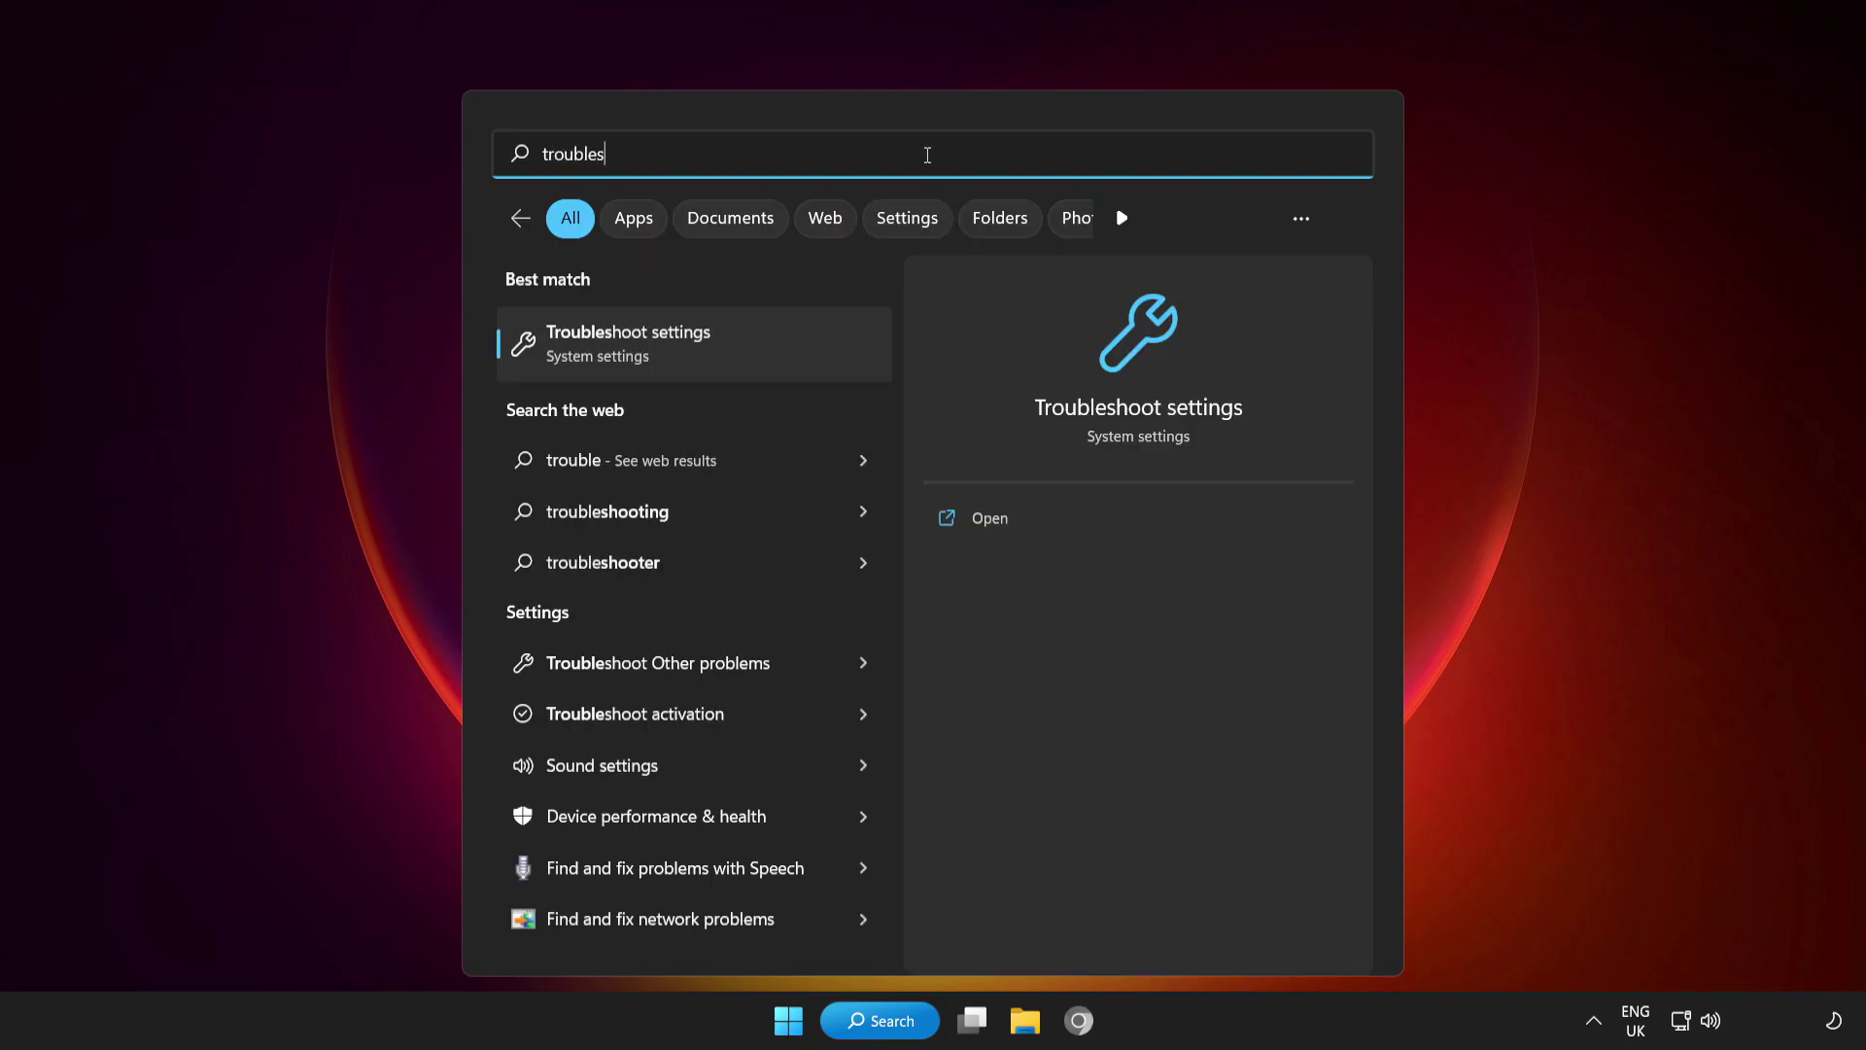
type("hoot")
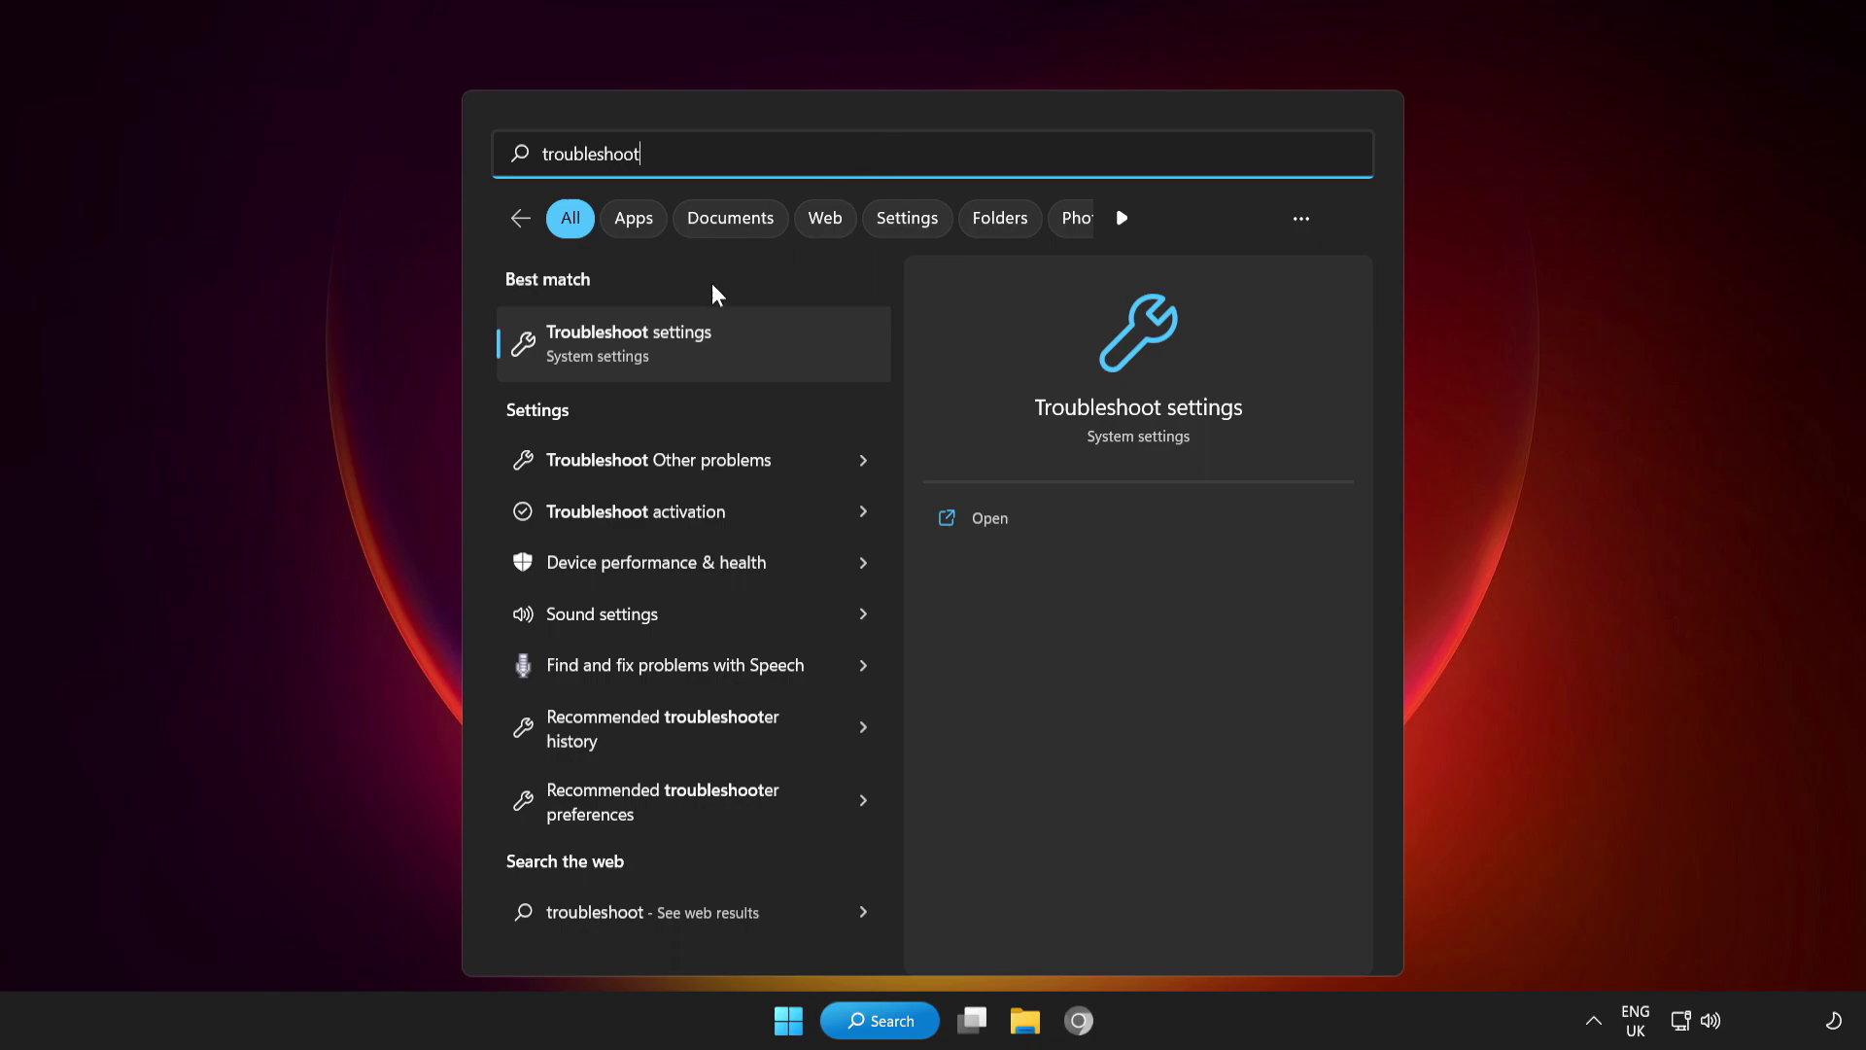
left_click(735, 352)
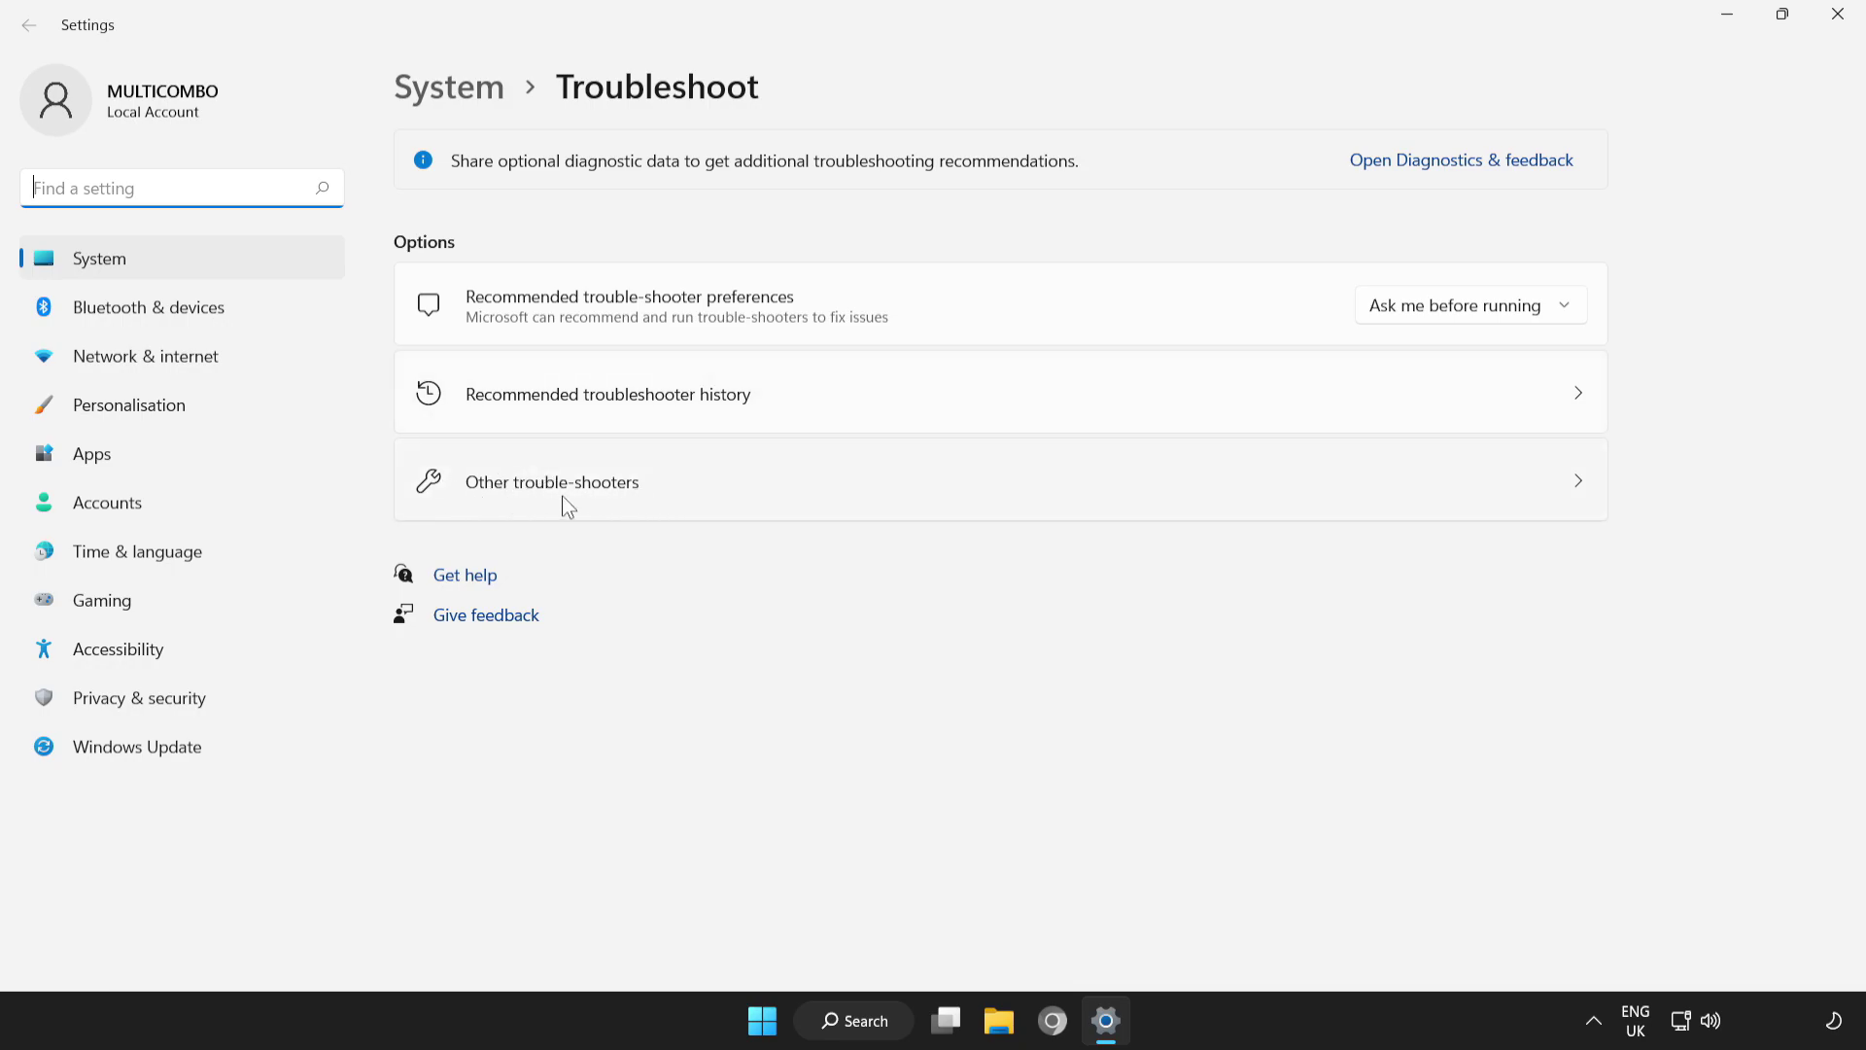
- Open Other trouble-shooters and scroll through the full list of troubleshooters
left_click(946, 490)
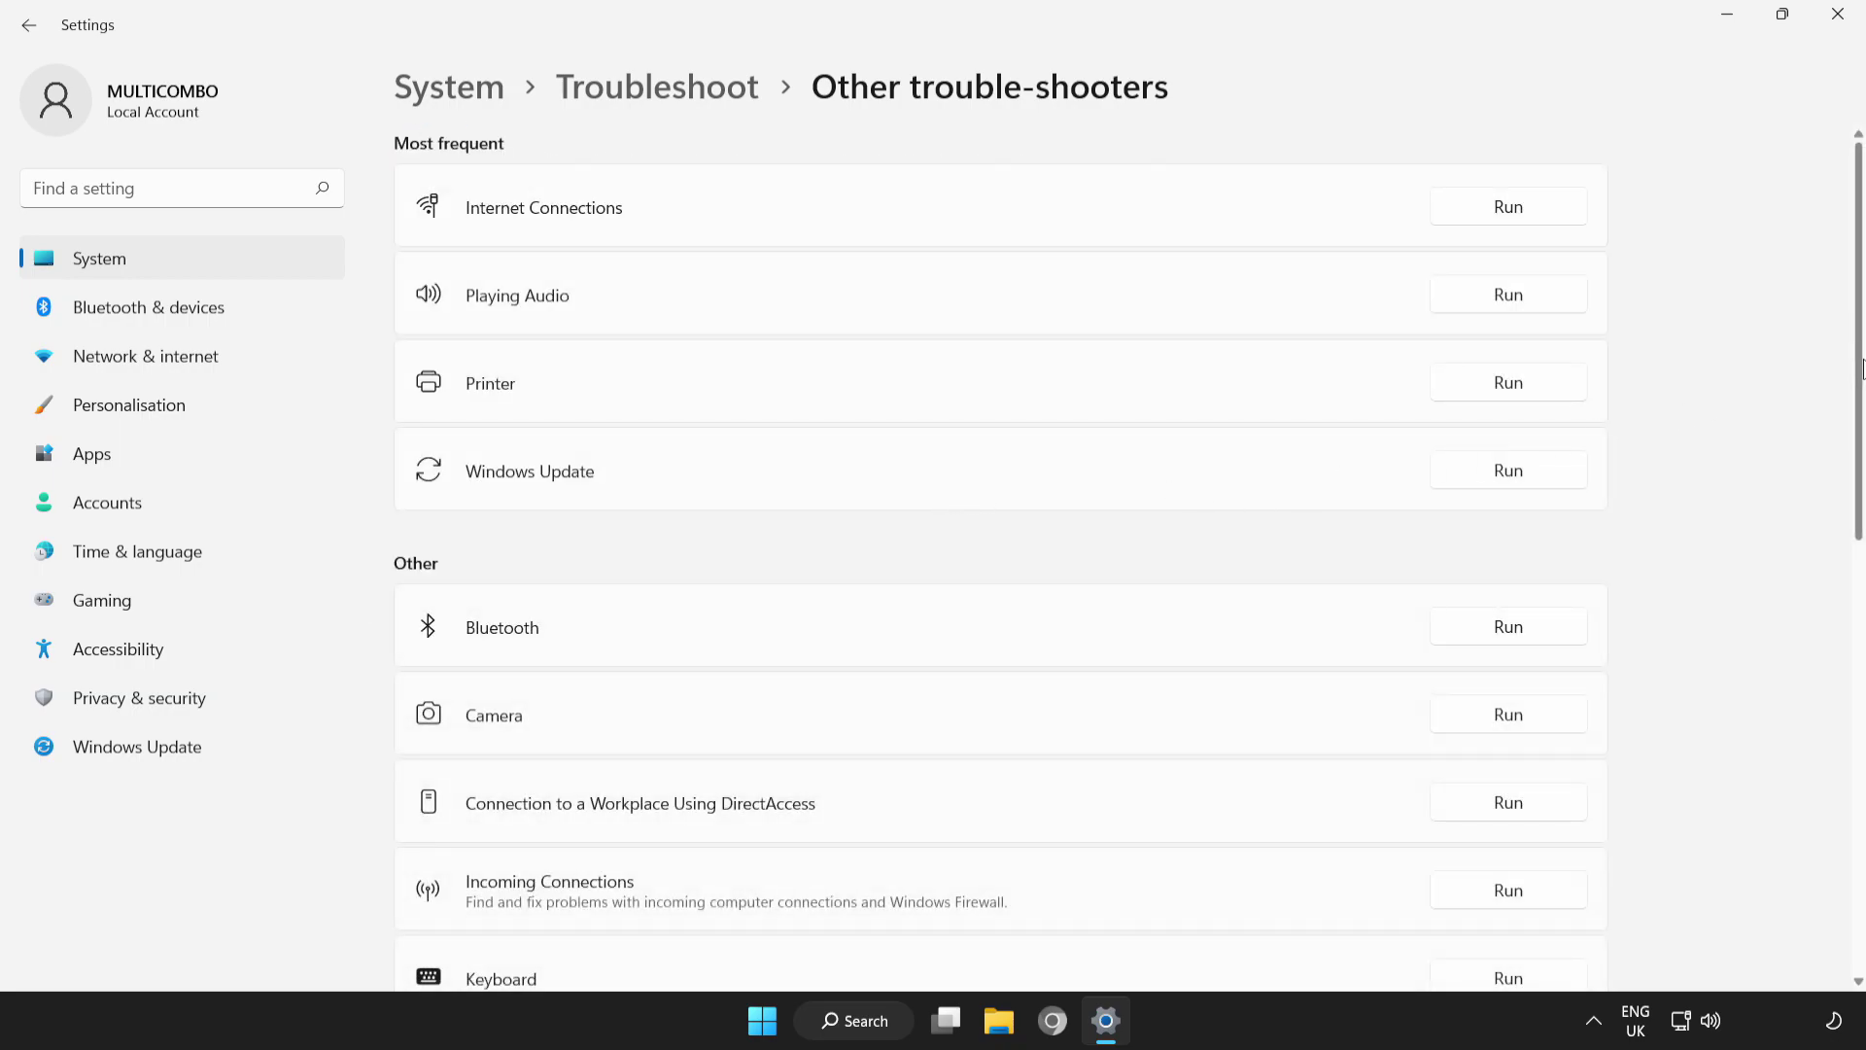
left_click_drag(1860, 367, 1860, 597)
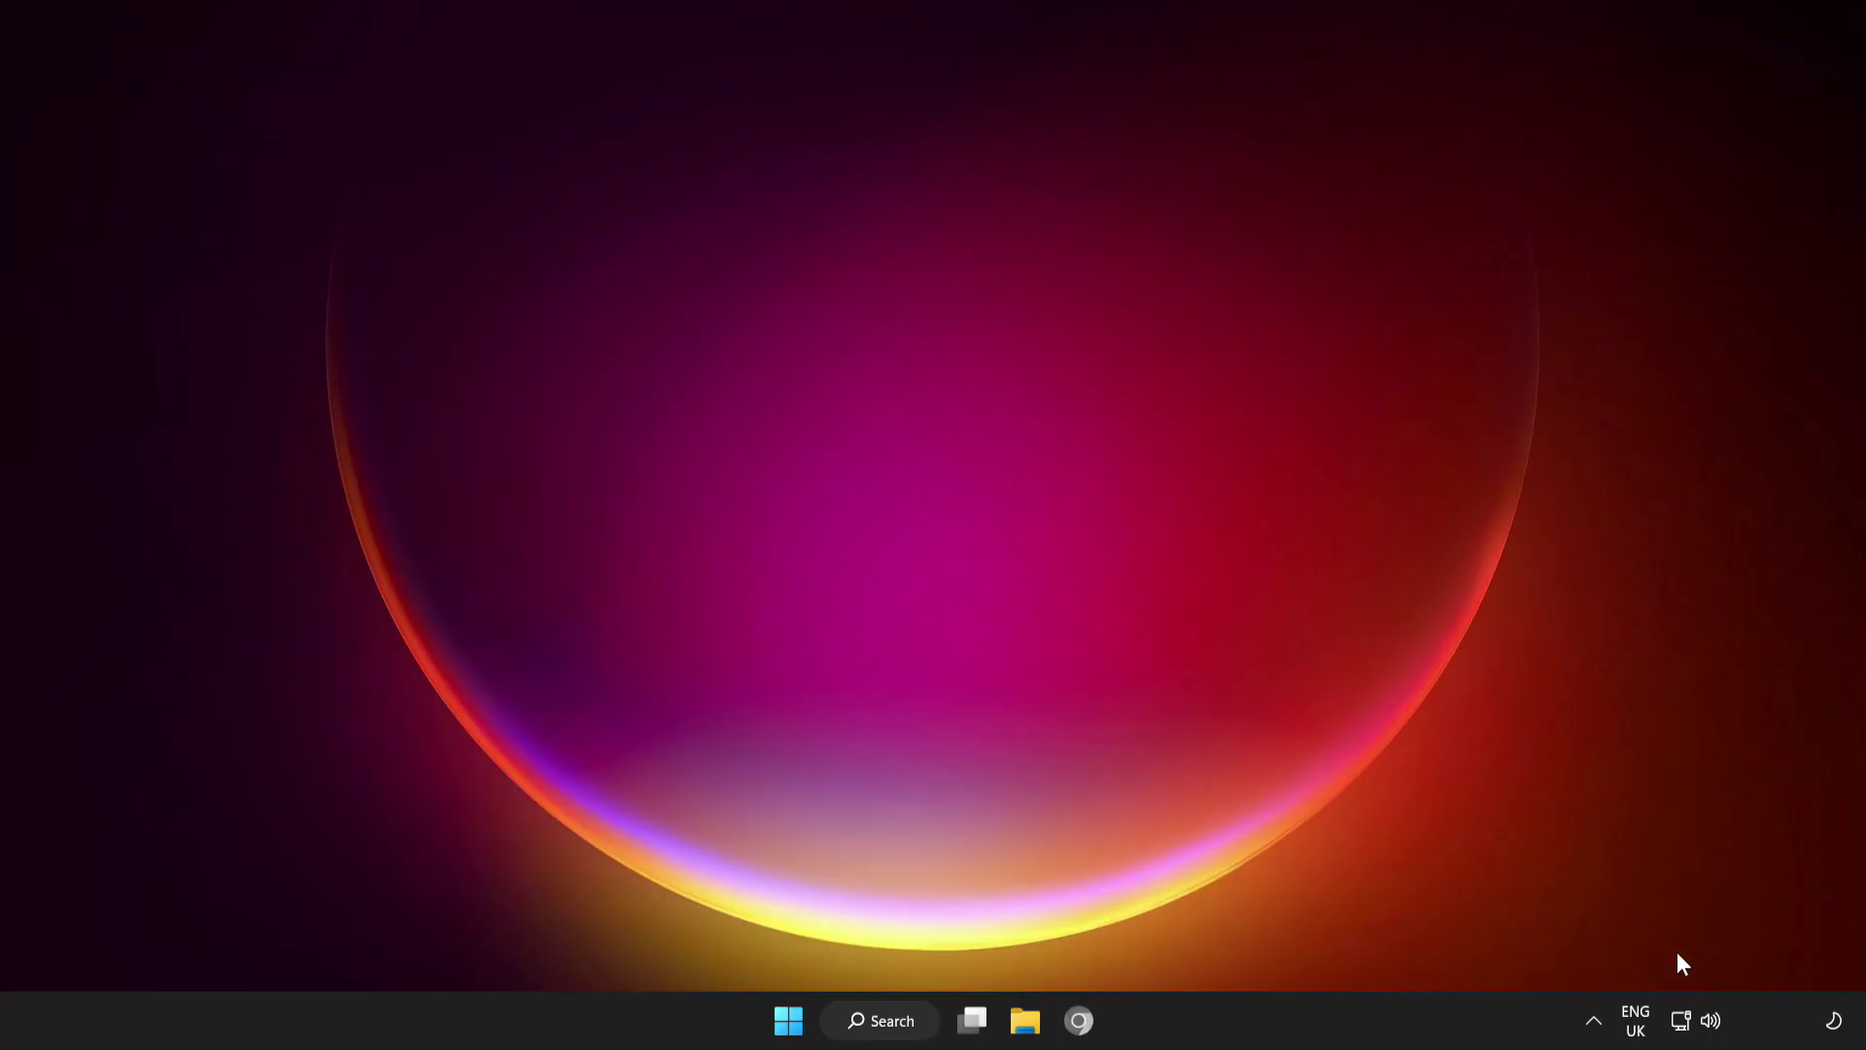
- From the network tray icon, open Network & internet > Proxy and save the manual proxy server as Off
right_click(1684, 1026)
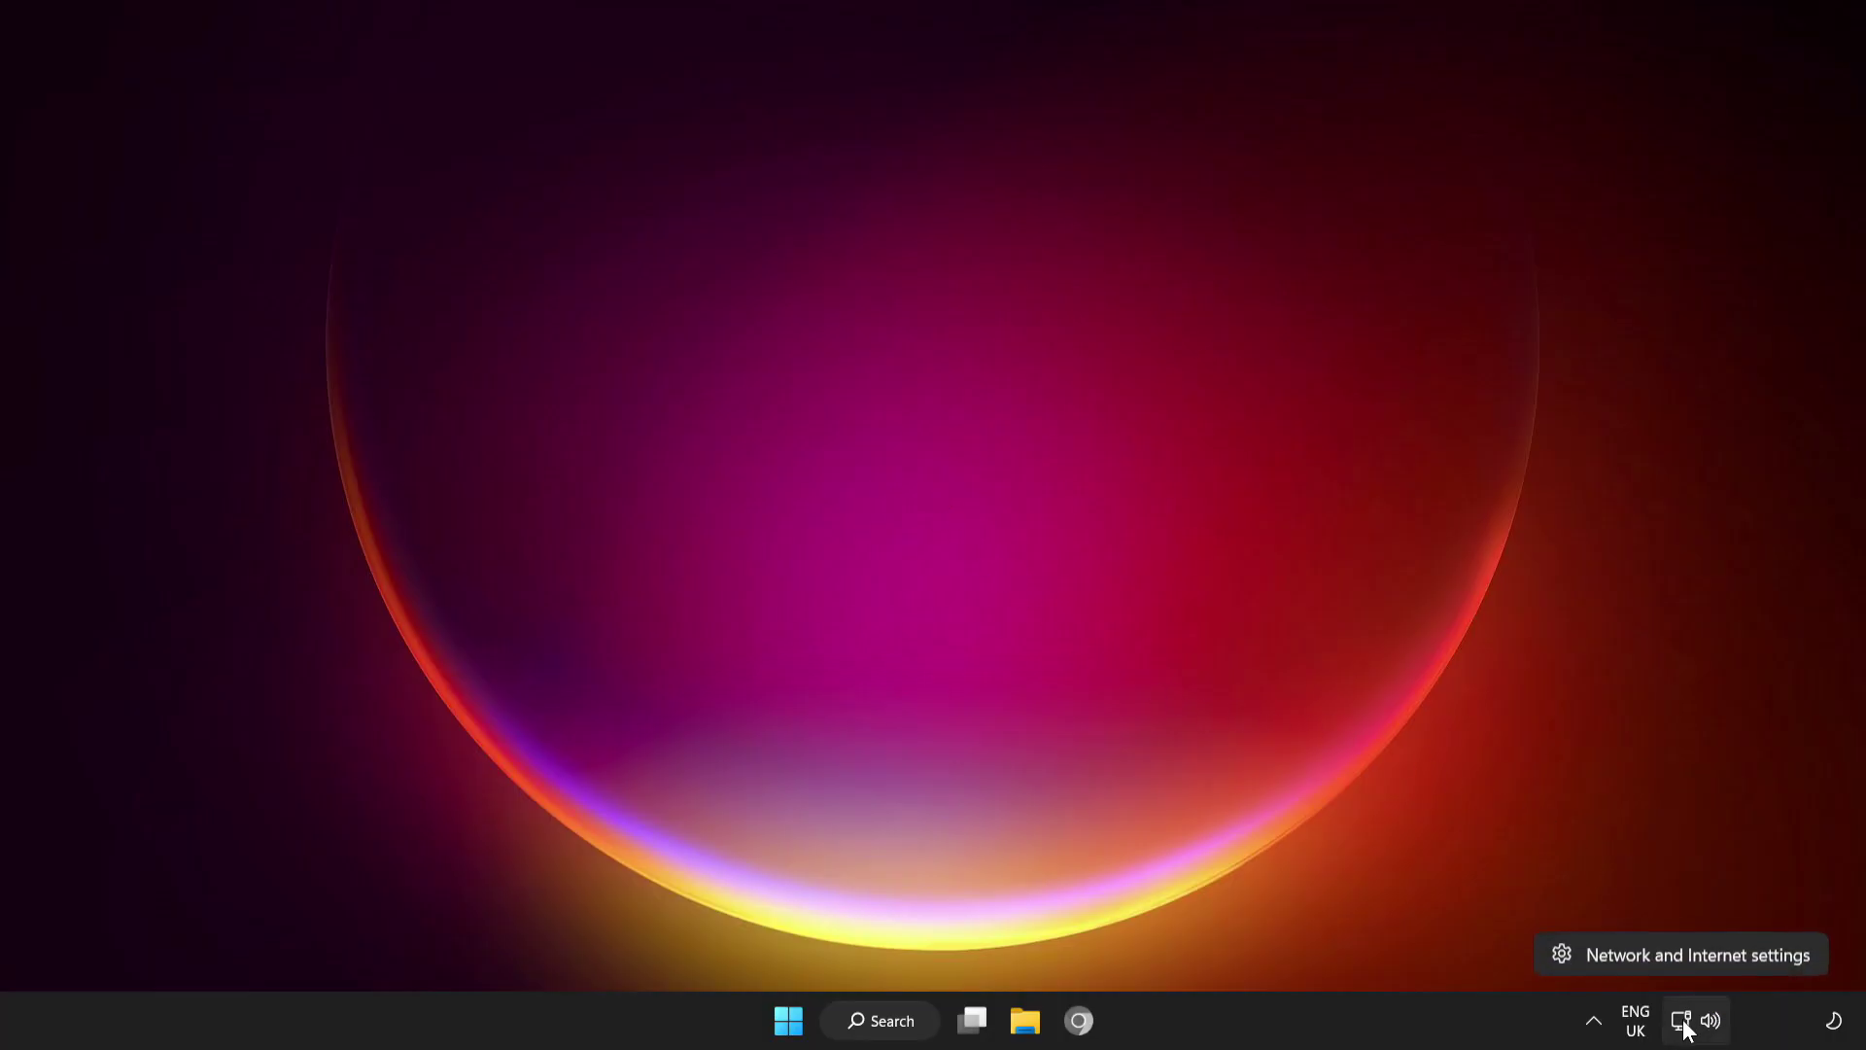
left_click(1696, 953)
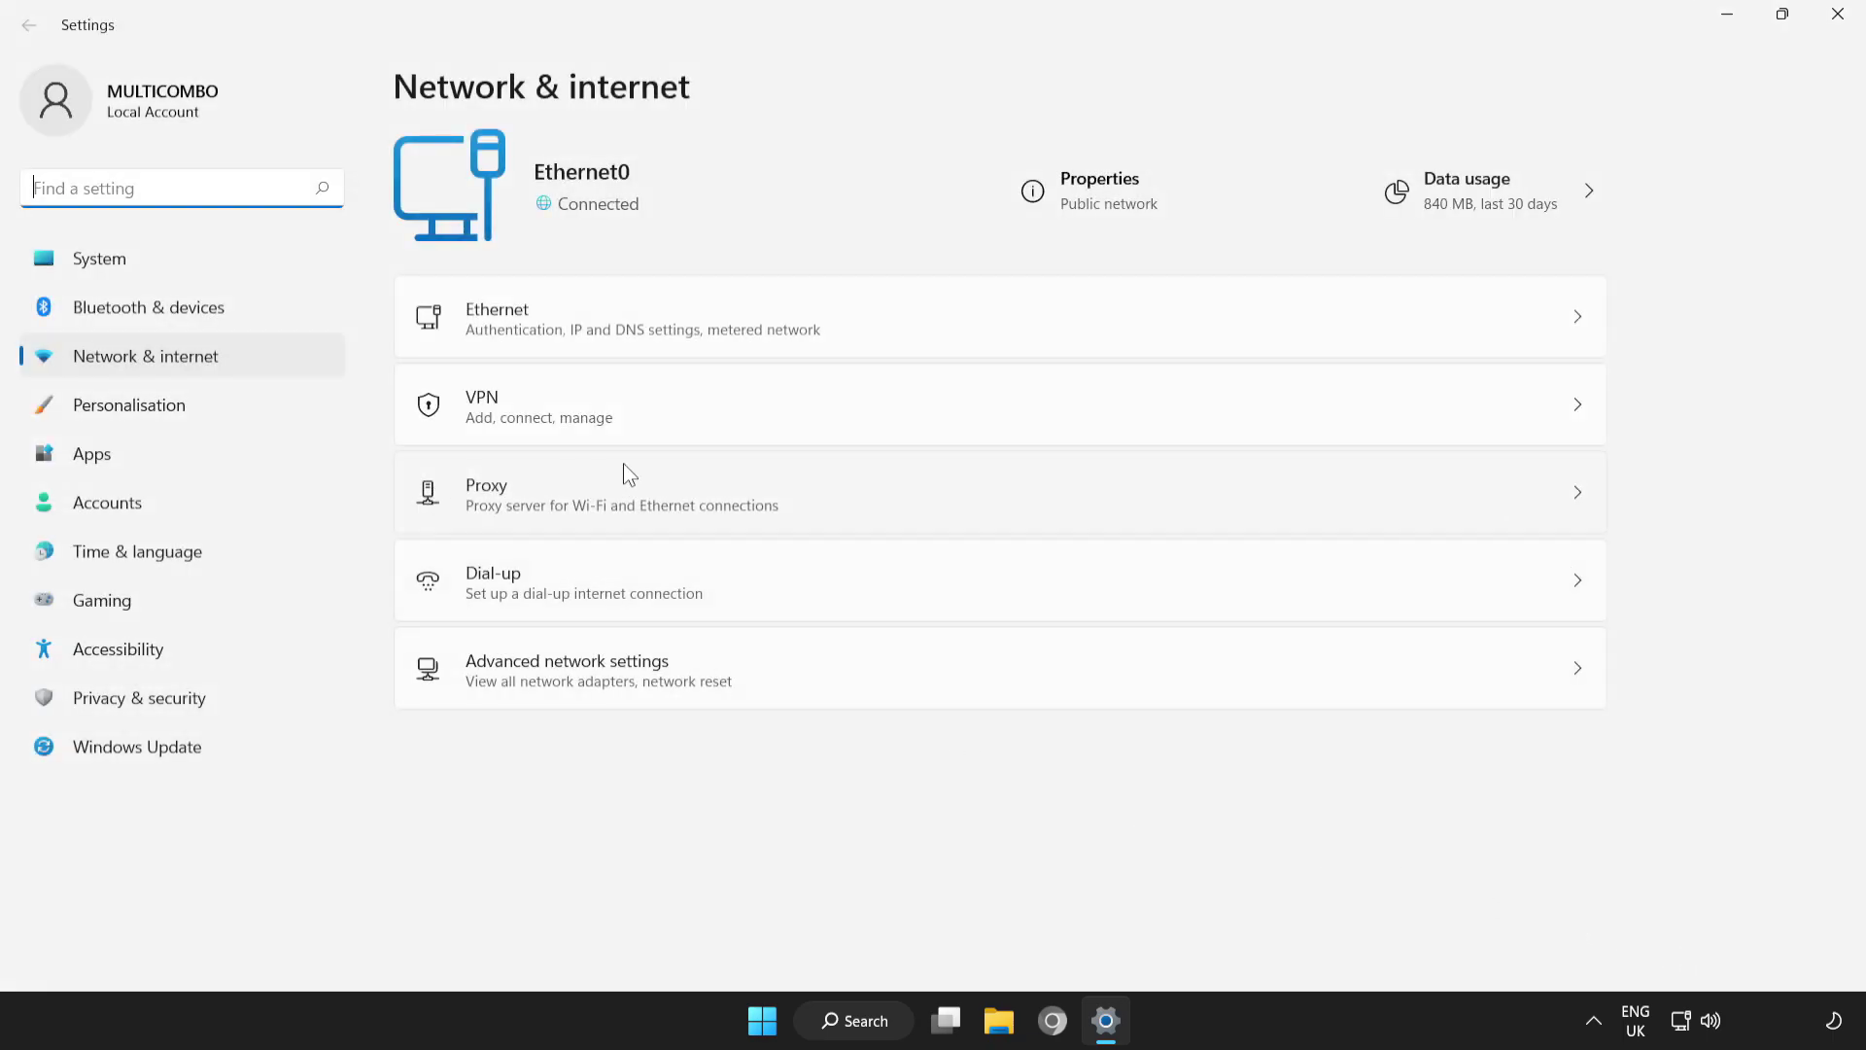
left_click(900, 491)
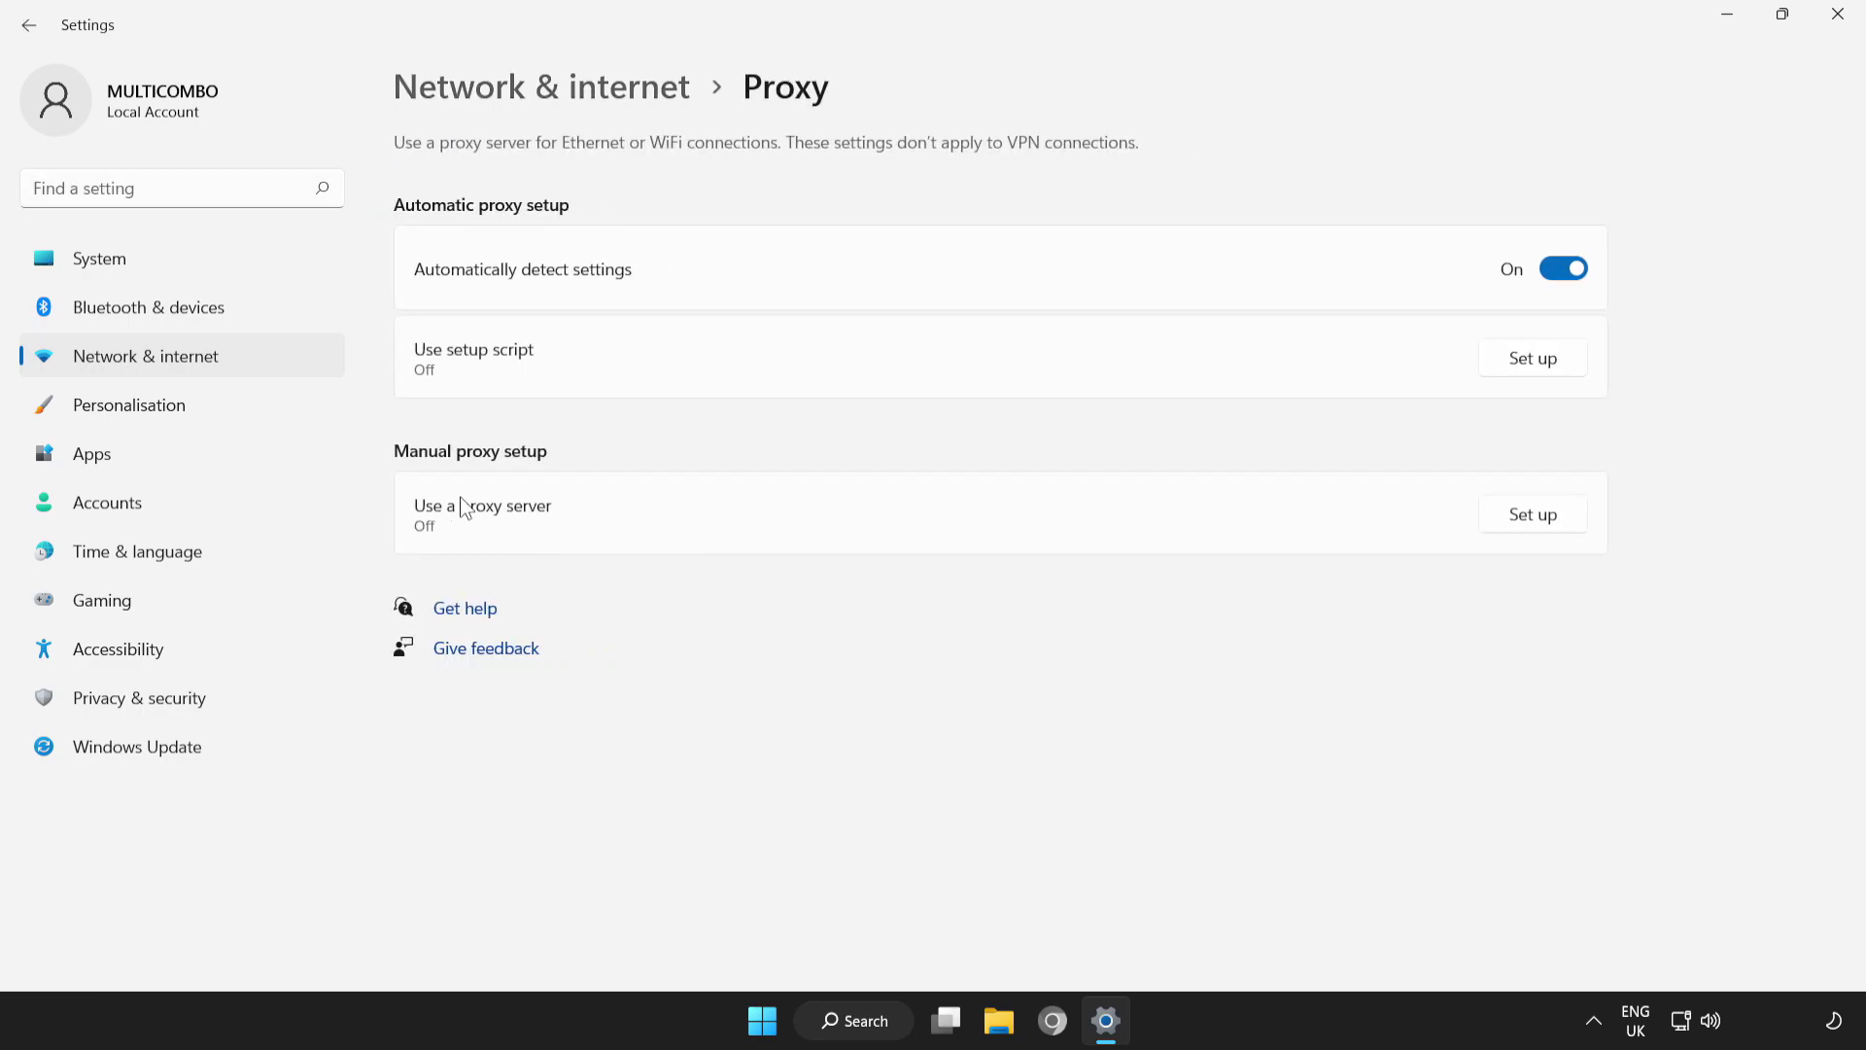
left_click(1525, 527)
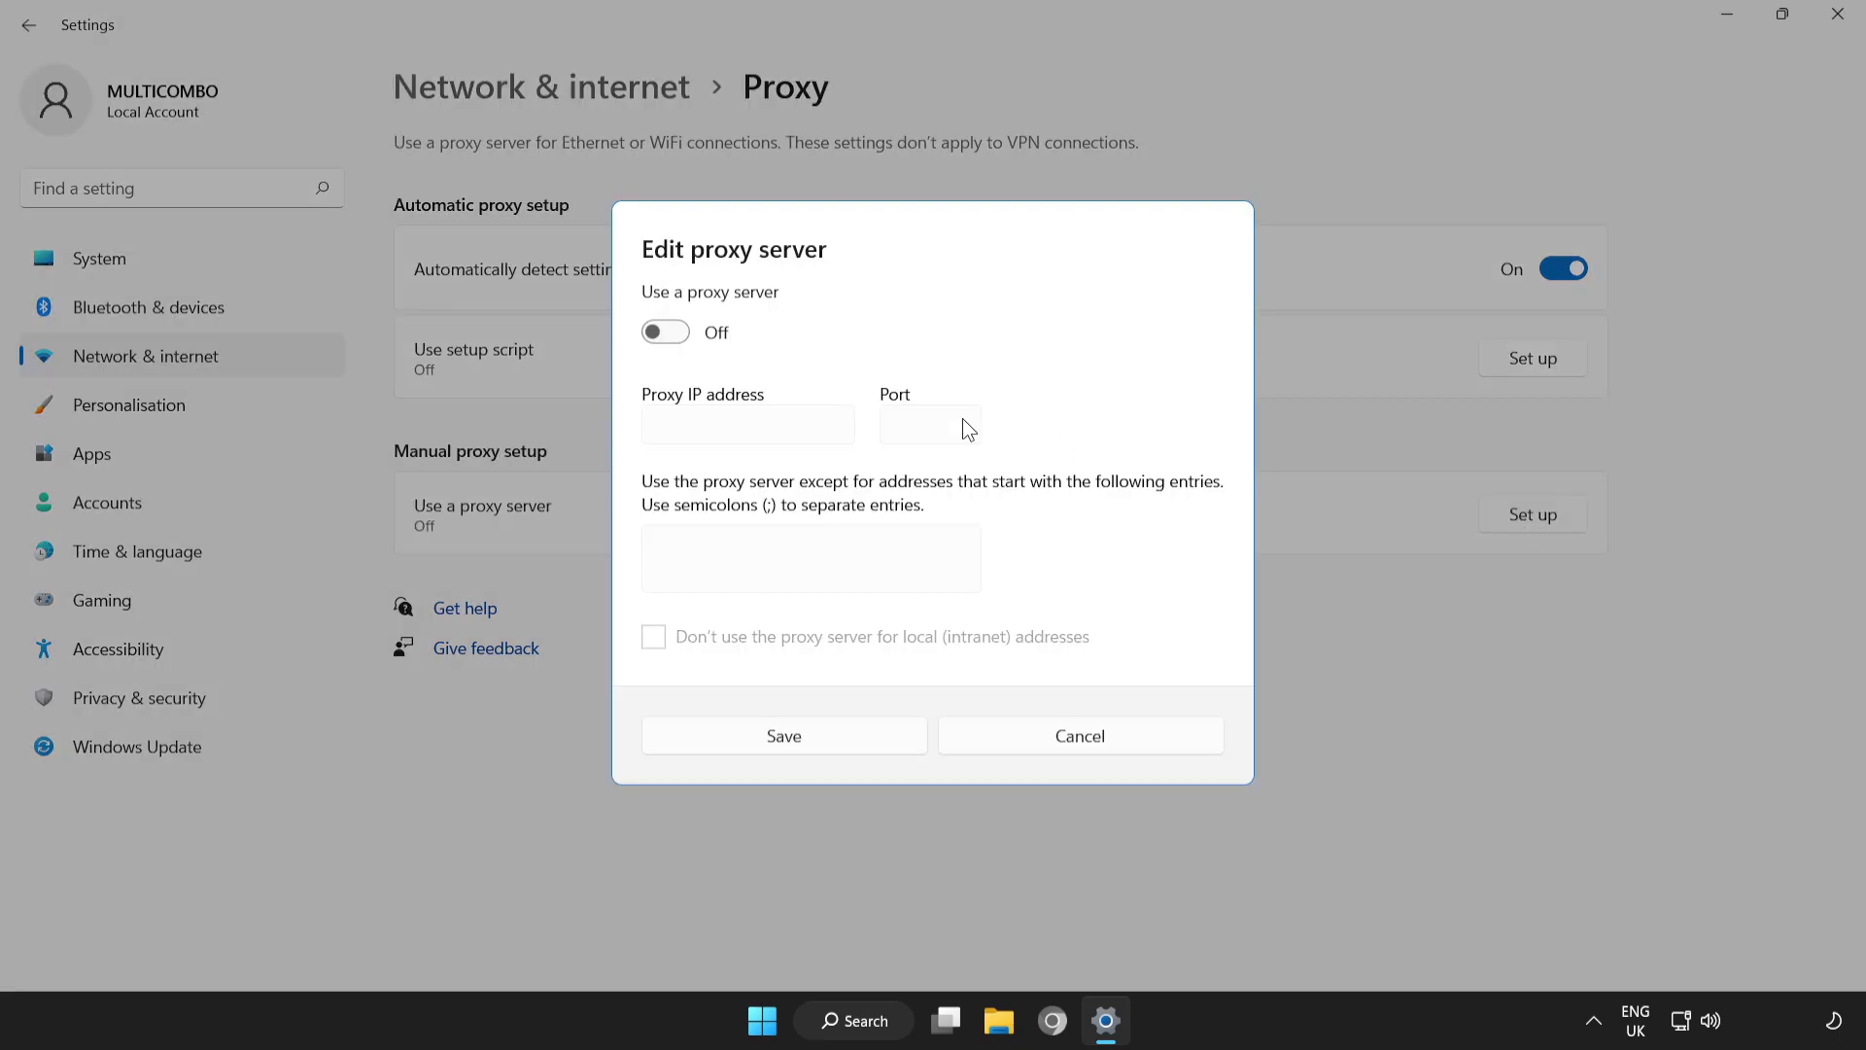
left_click(669, 334)
left_click(672, 331)
left_click(768, 746)
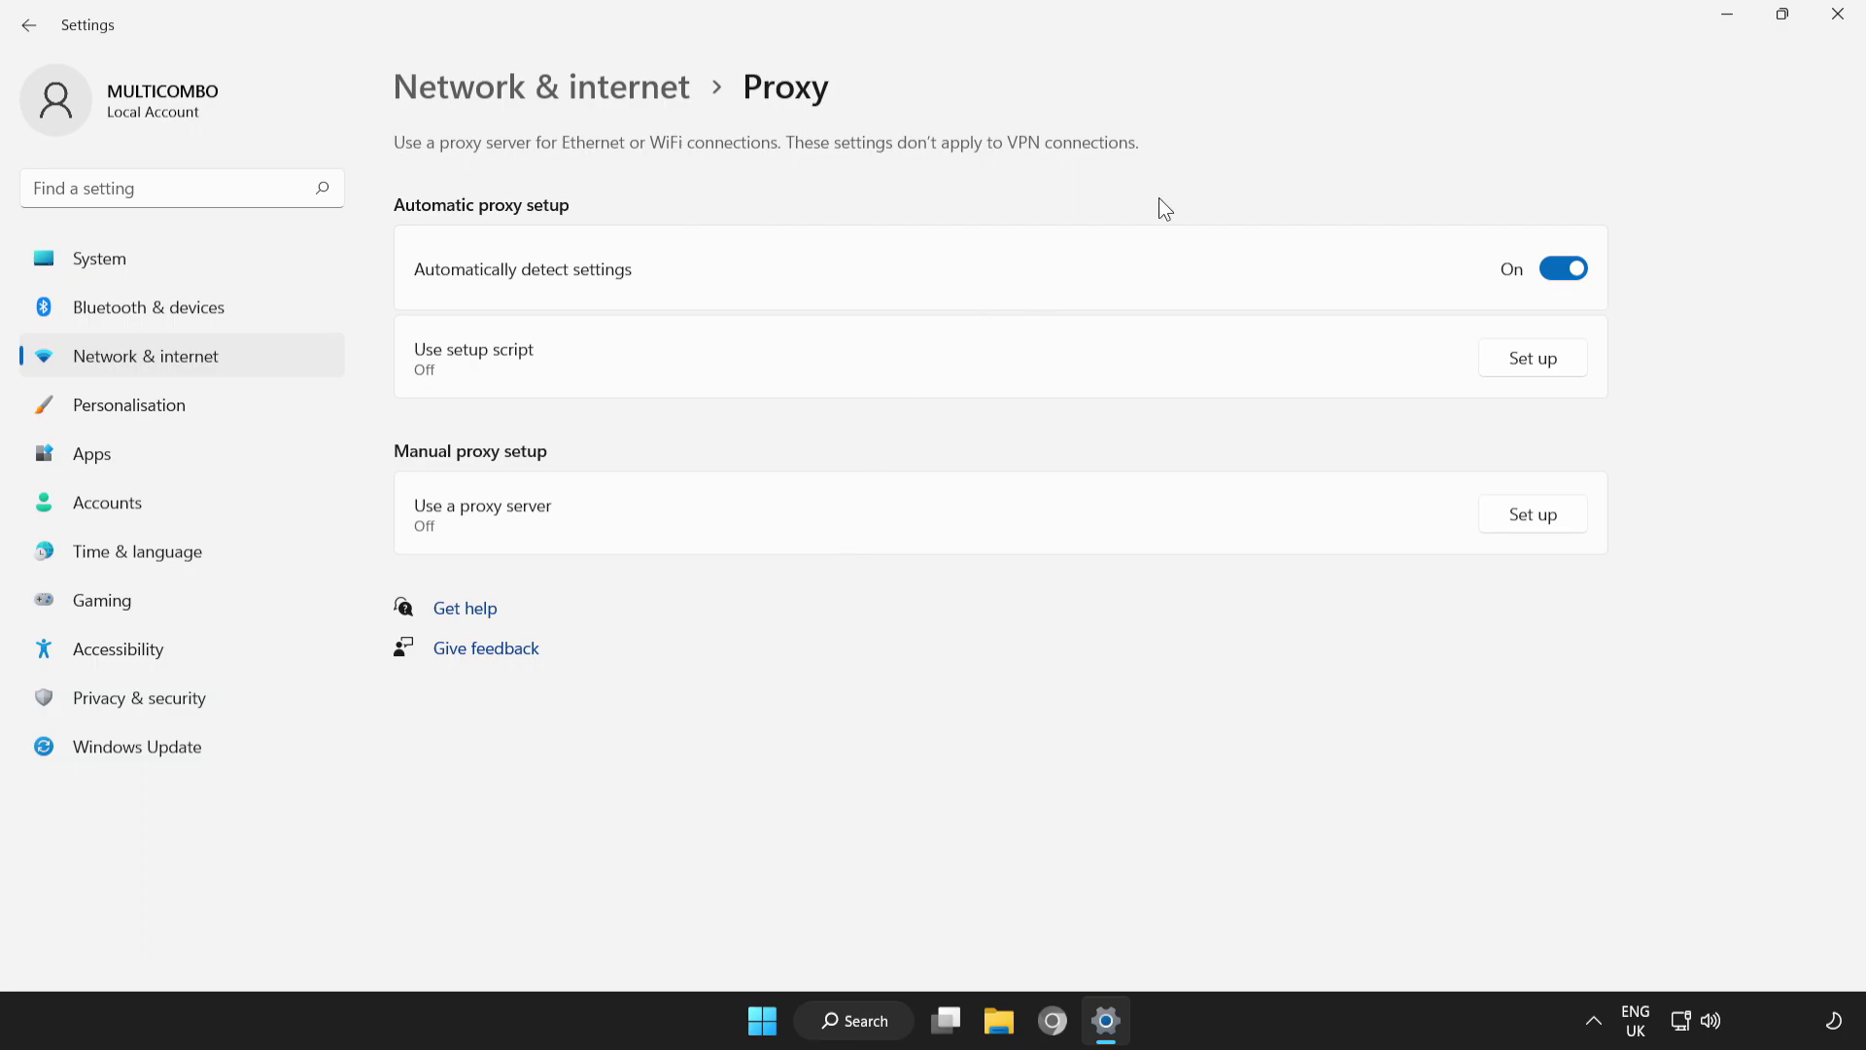
- Close Settings and launch Command Prompt as administrator from a 'cmd' search
left_click(1834, 30)
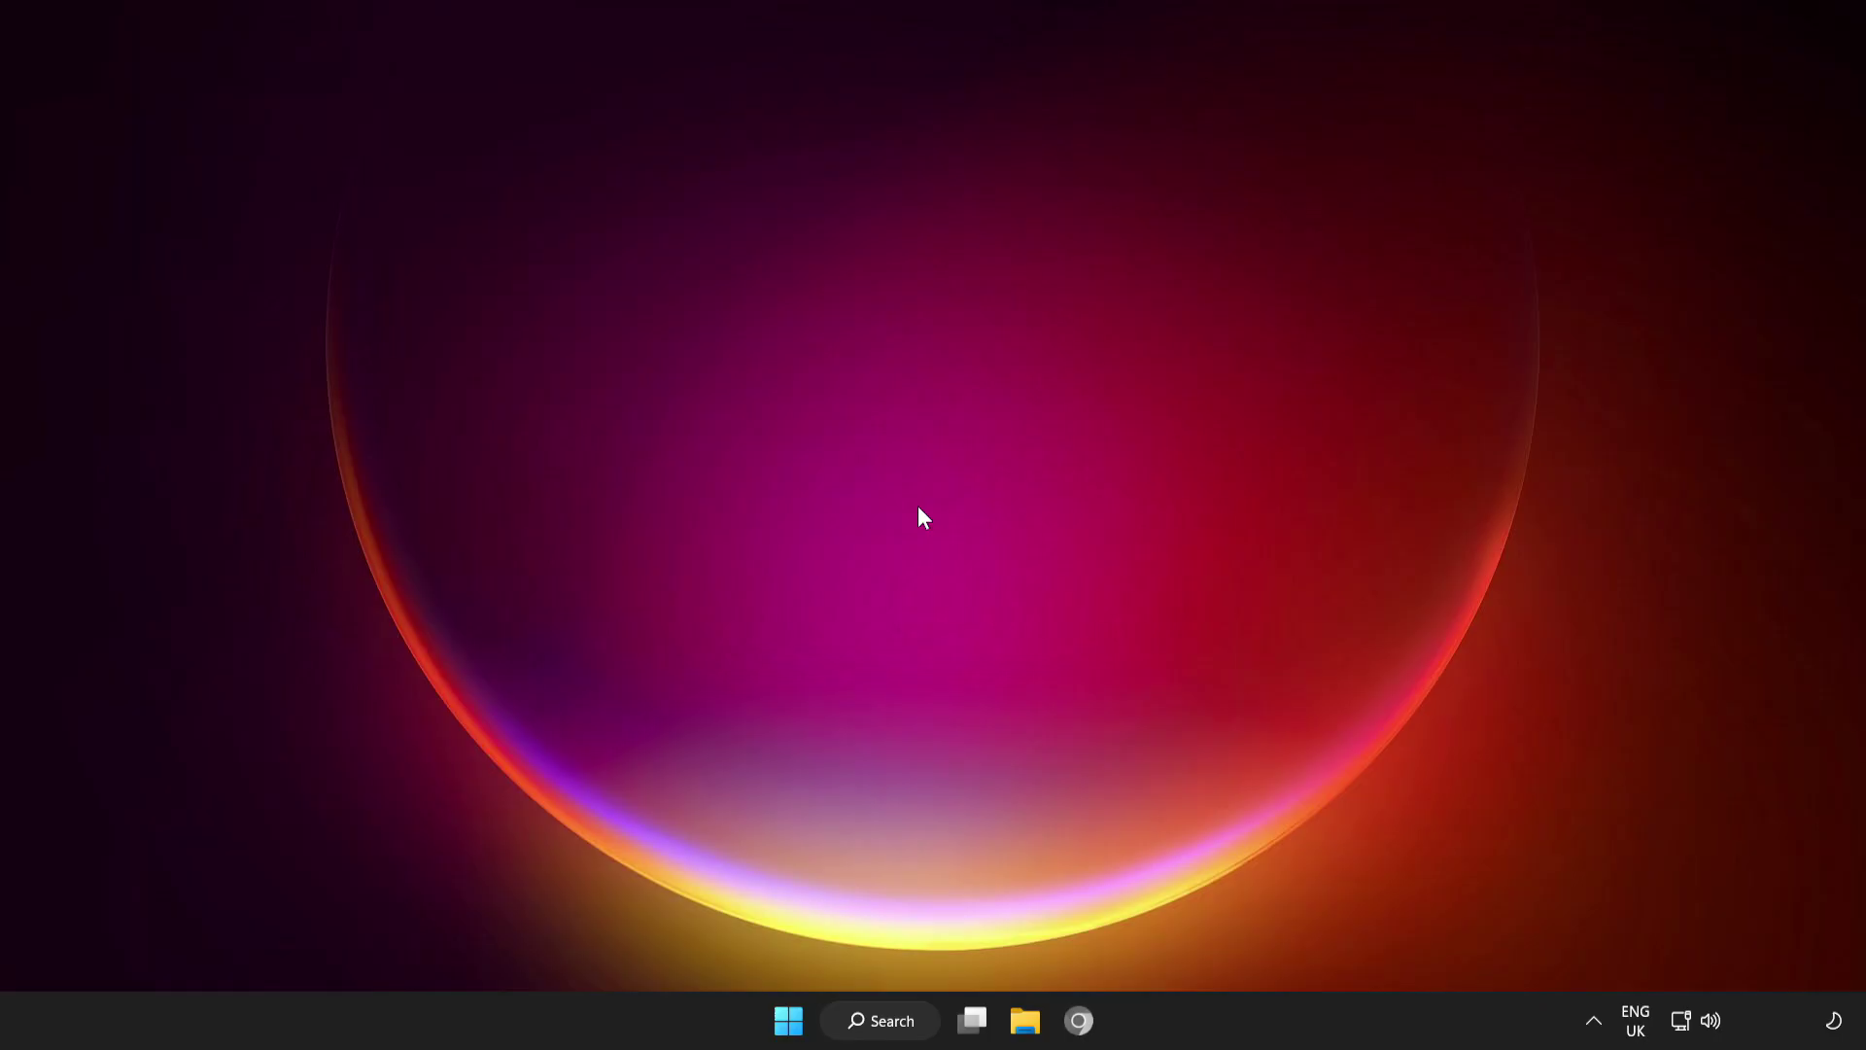
left_click(886, 1021)
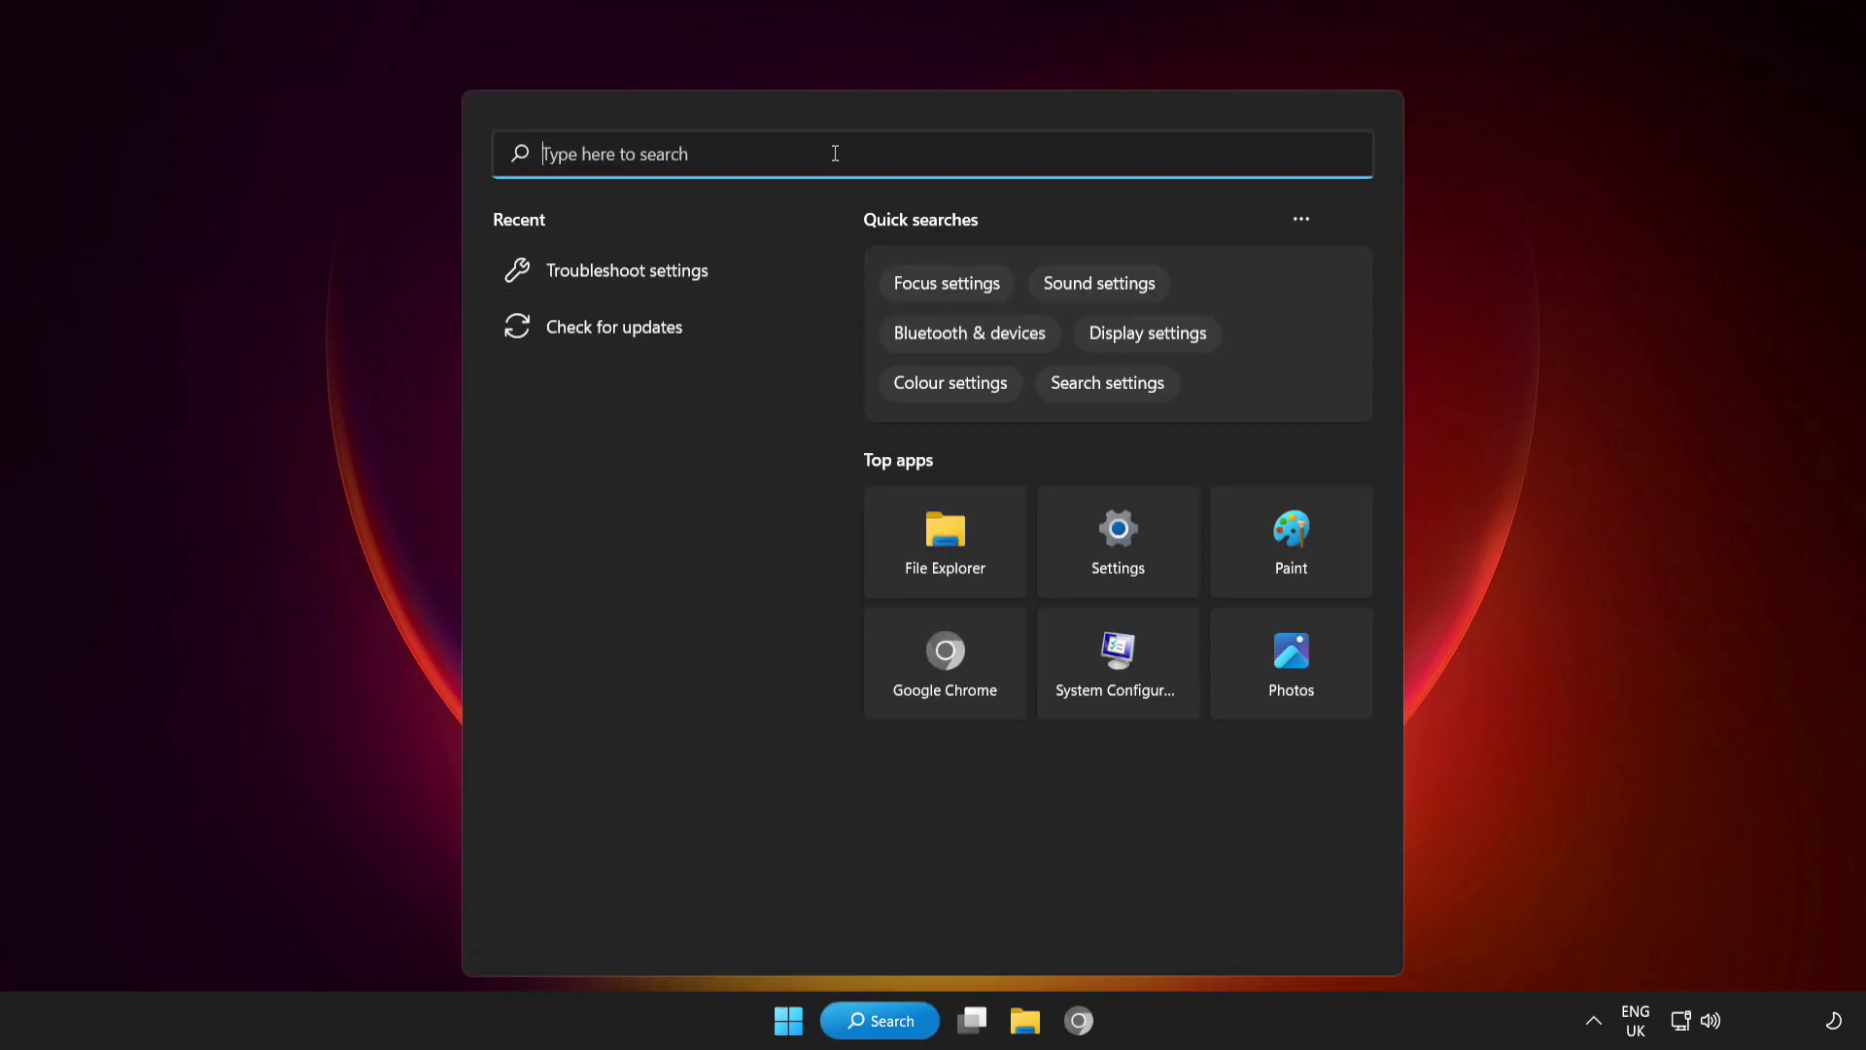
type("cmd")
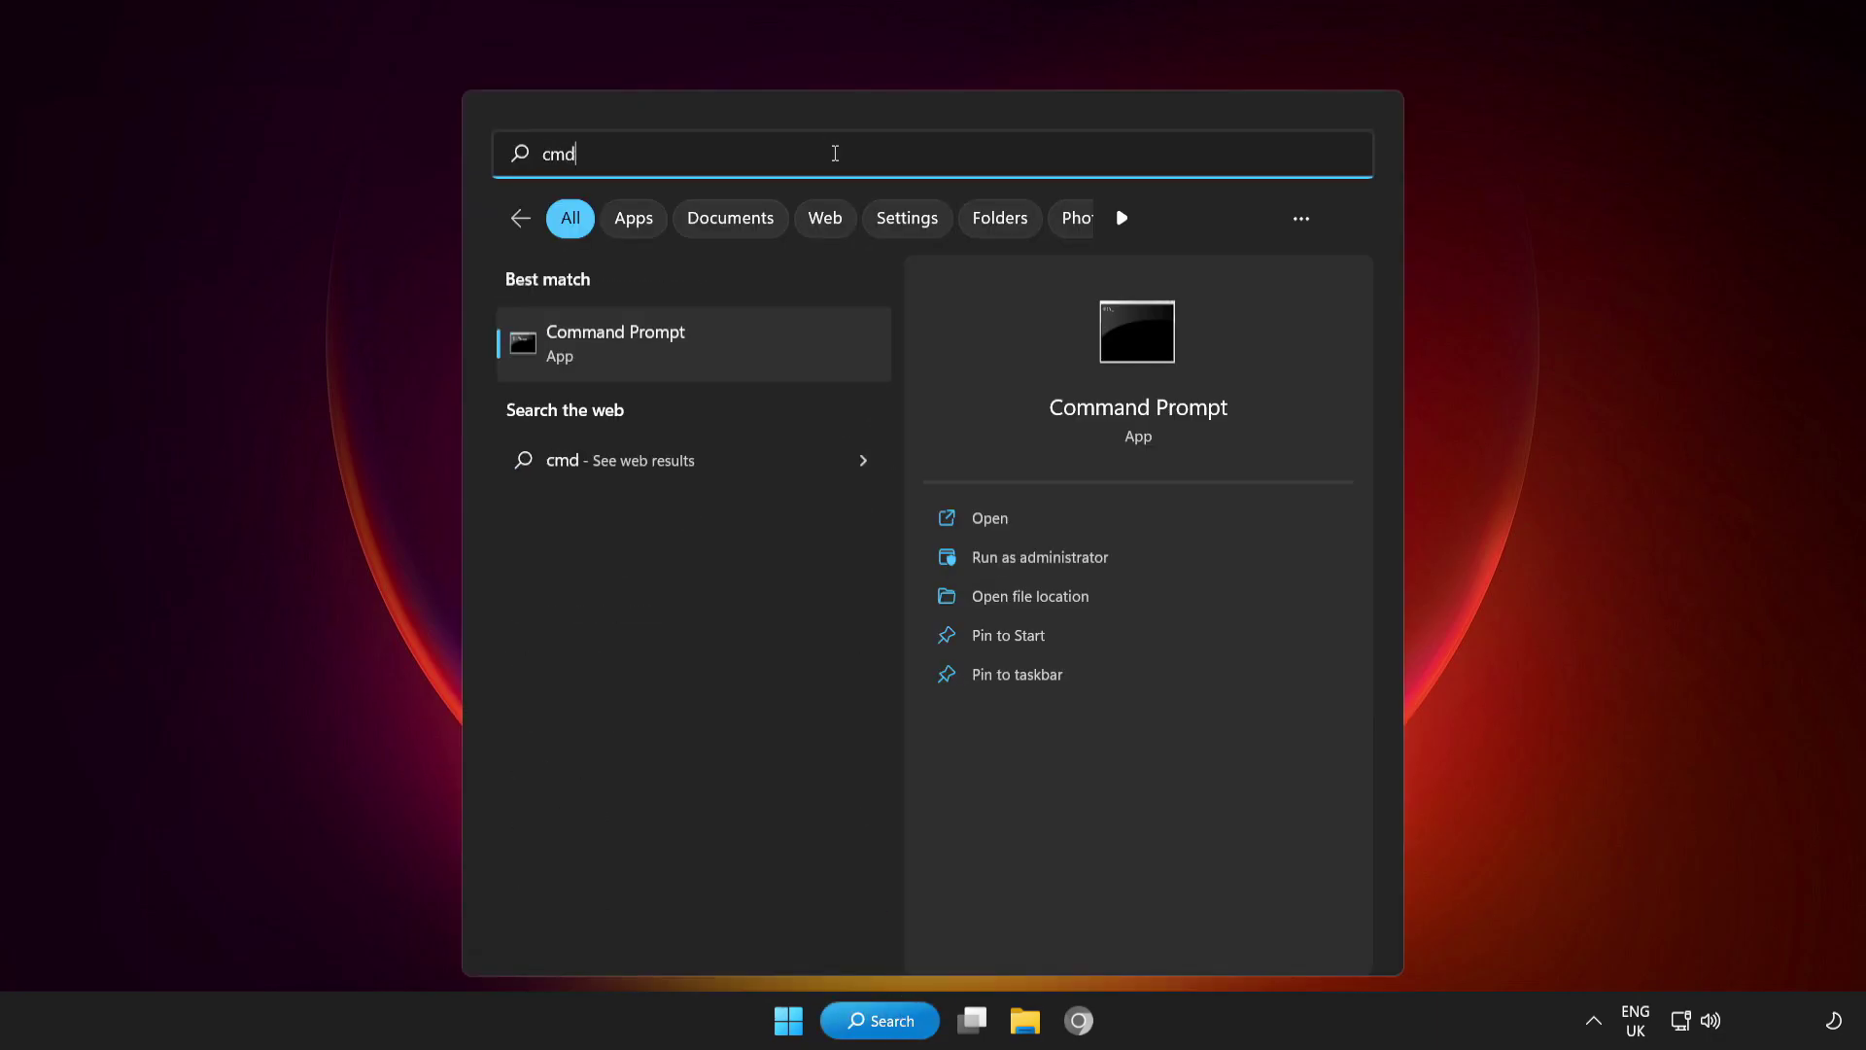
left_click(748, 352)
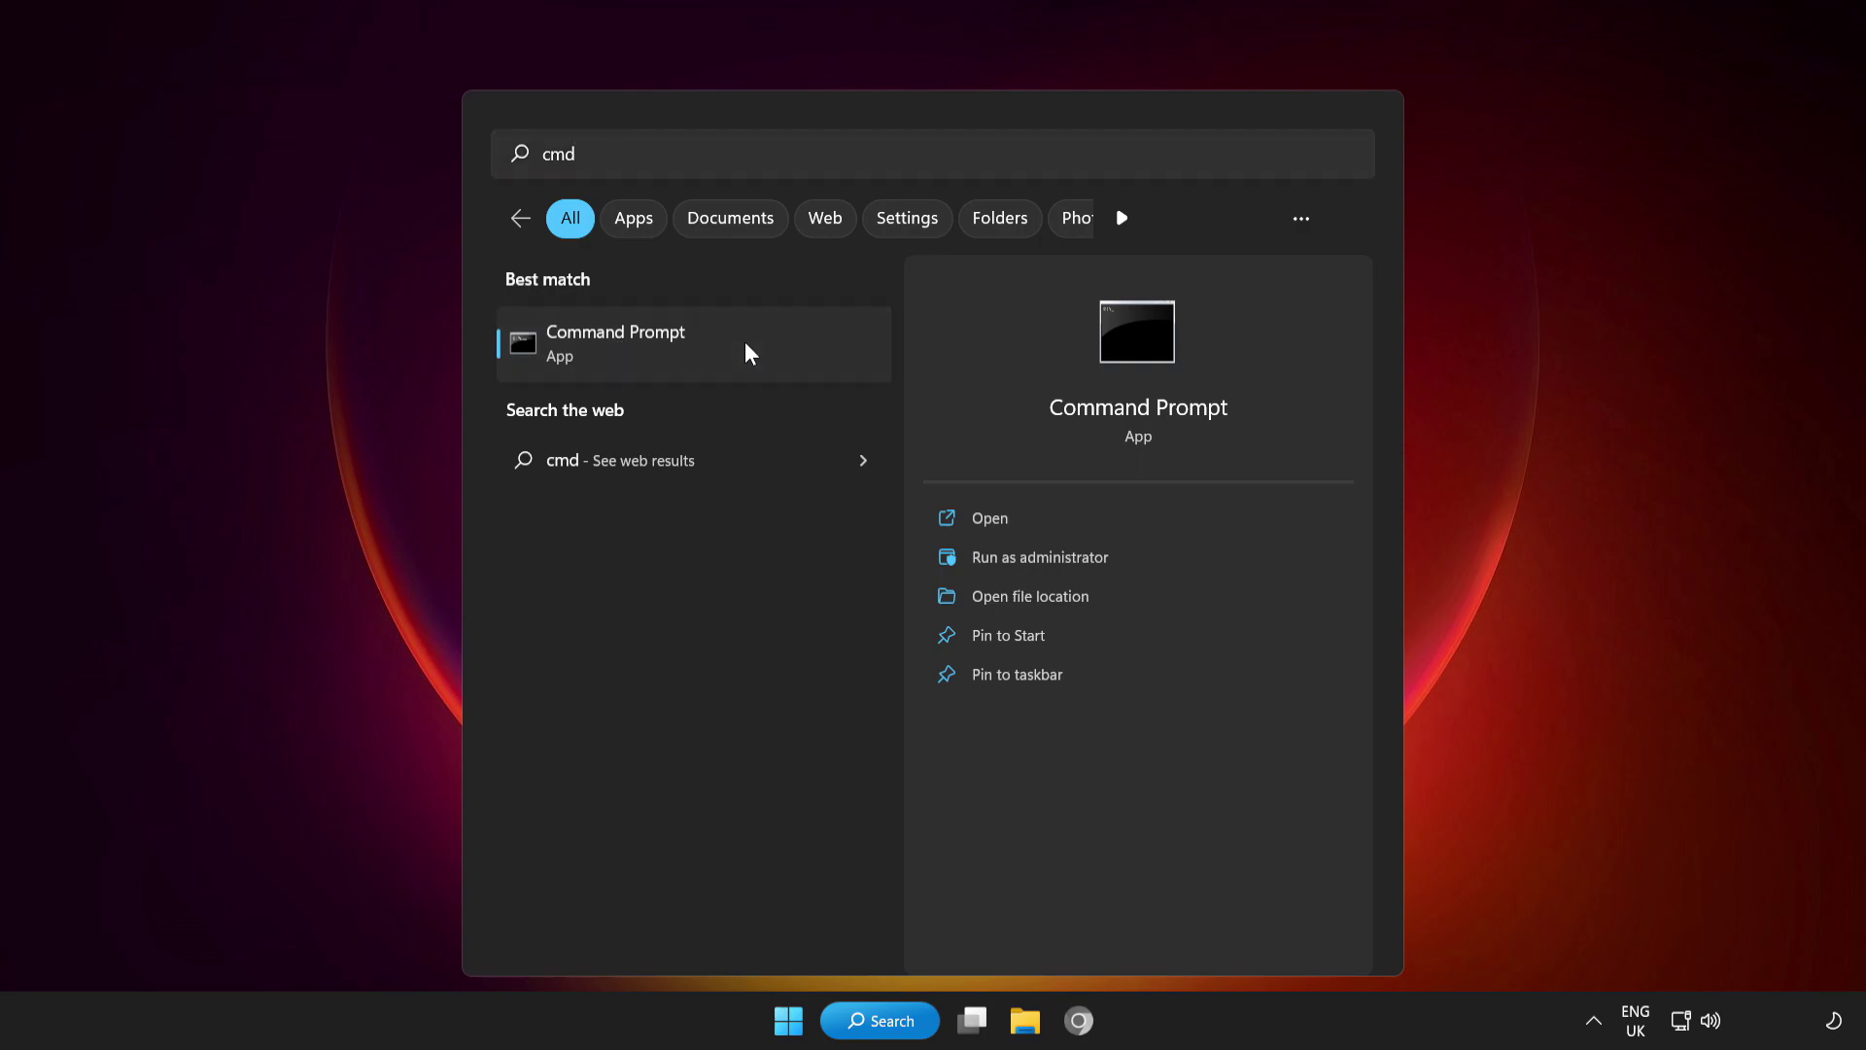
right_click(748, 352)
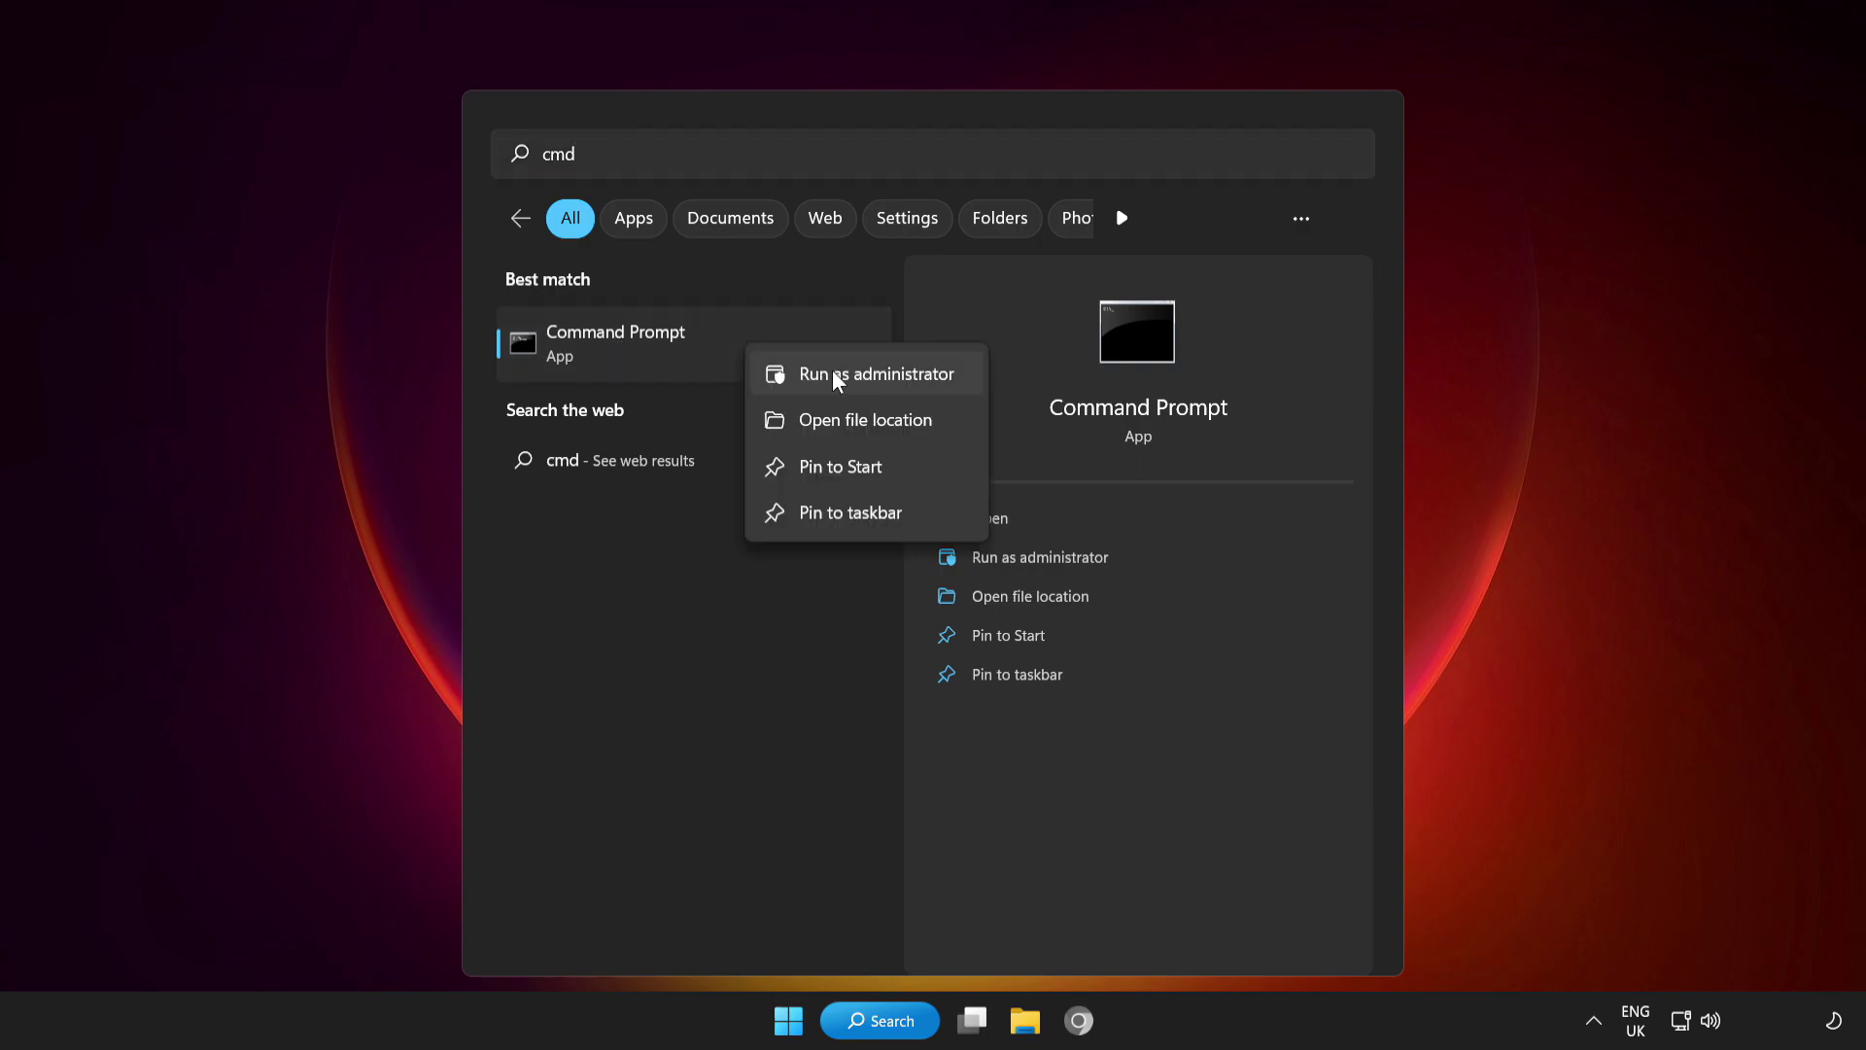
left_click(883, 373)
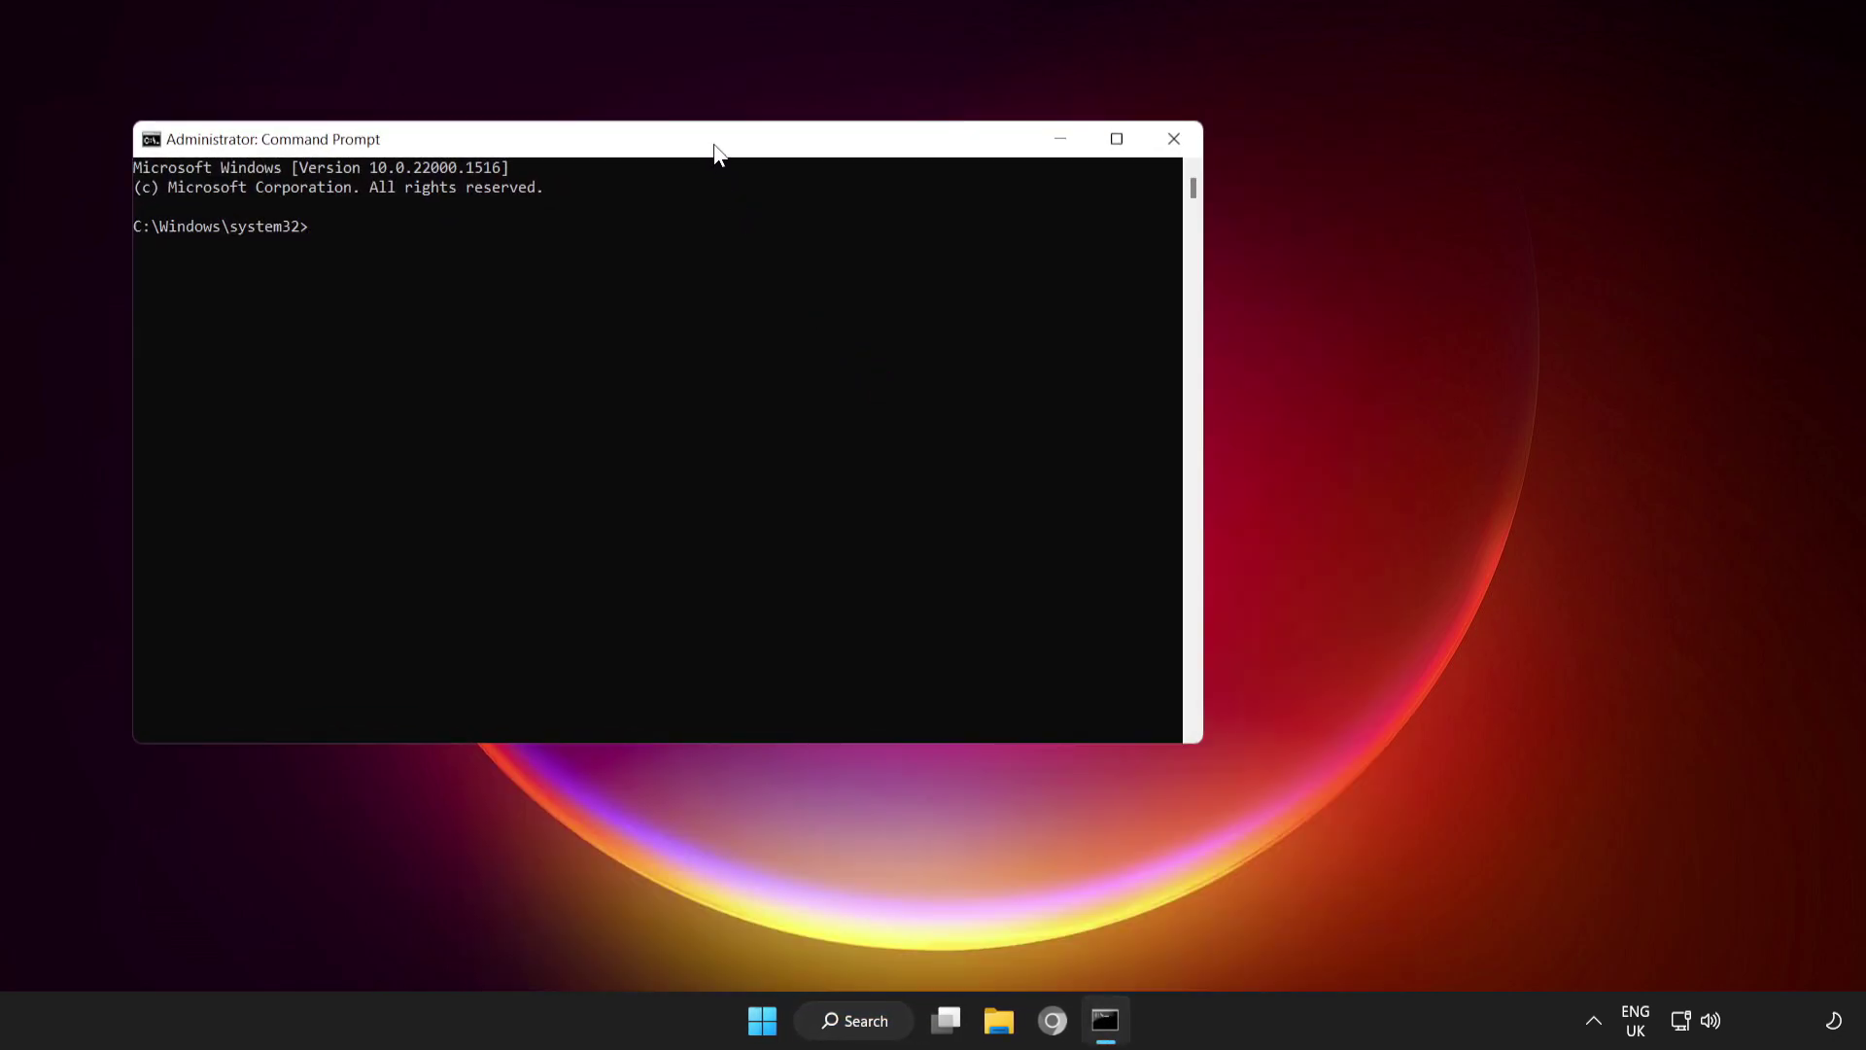
- Center the window, then run ipconfig /flushdns, ipconfig /release and ipconfig /renew in sequence
left_click_drag(715, 150, 995, 194)
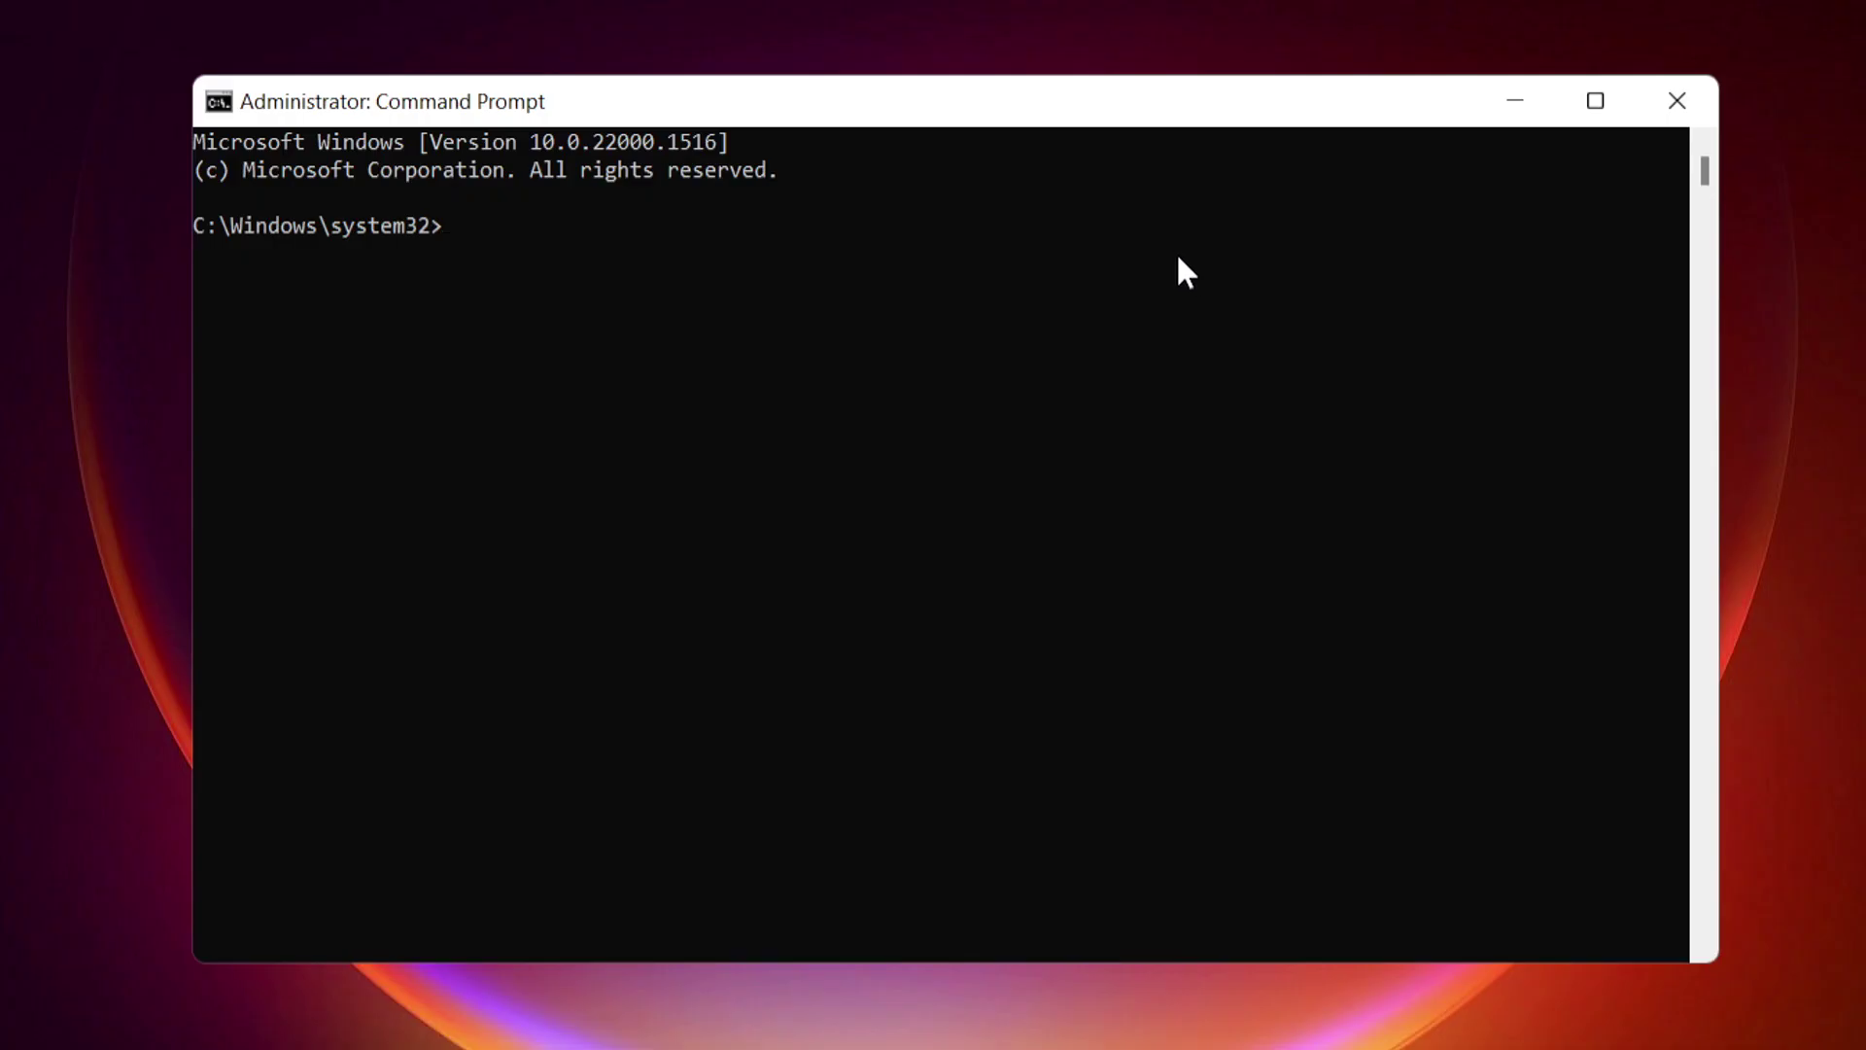
type("pconfig /flush")
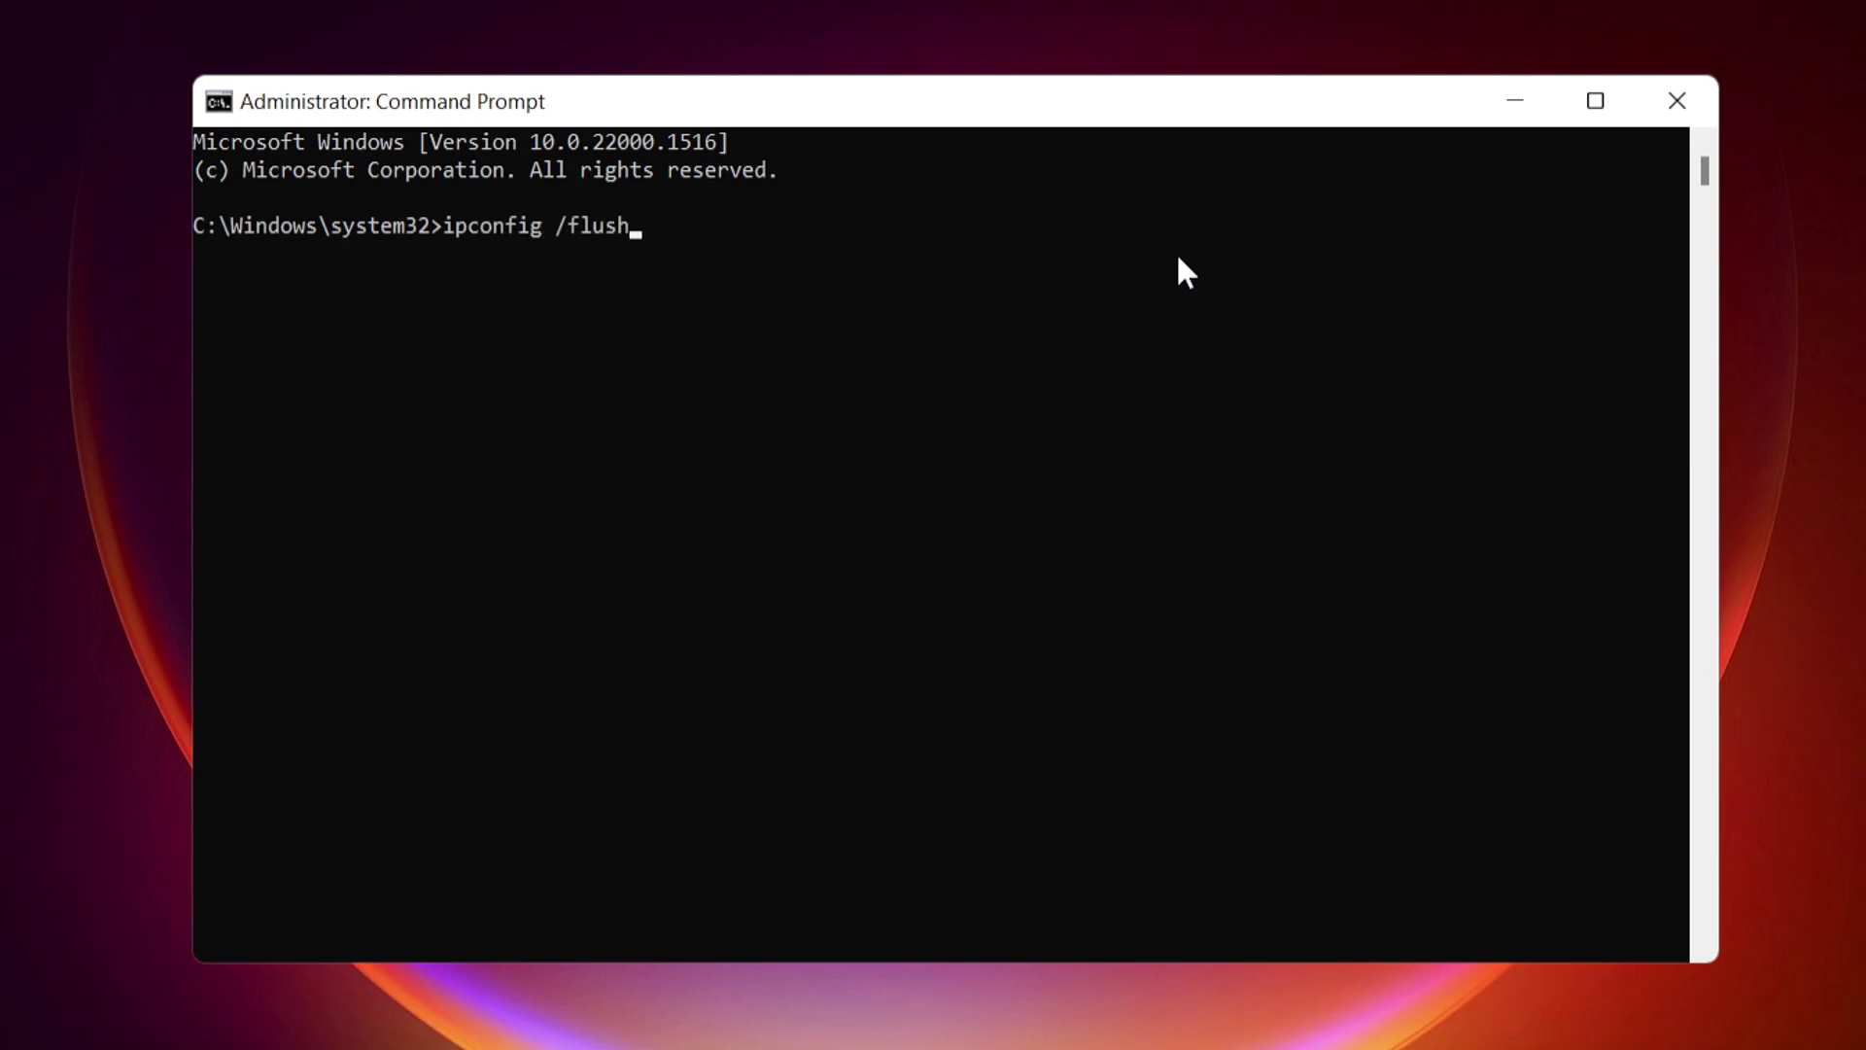
type("dns")
key("Return")
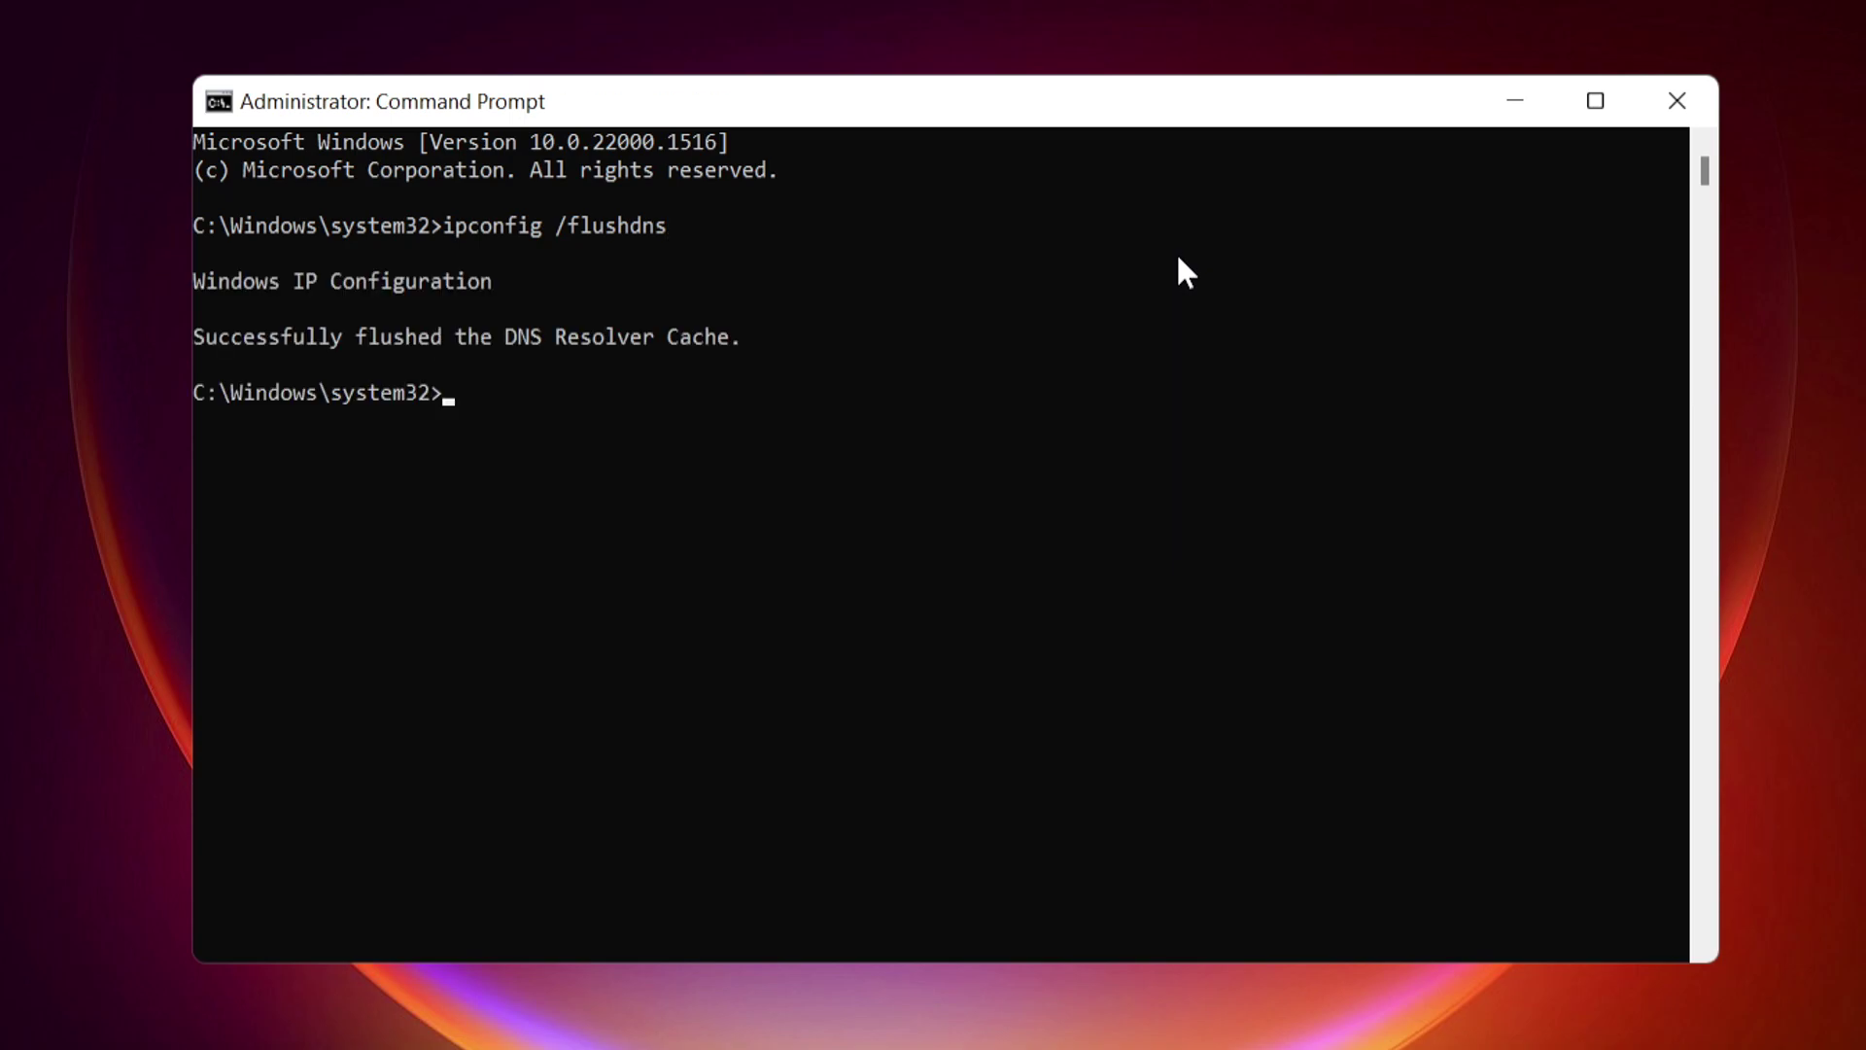
type("ipconfig /release")
key("Return")
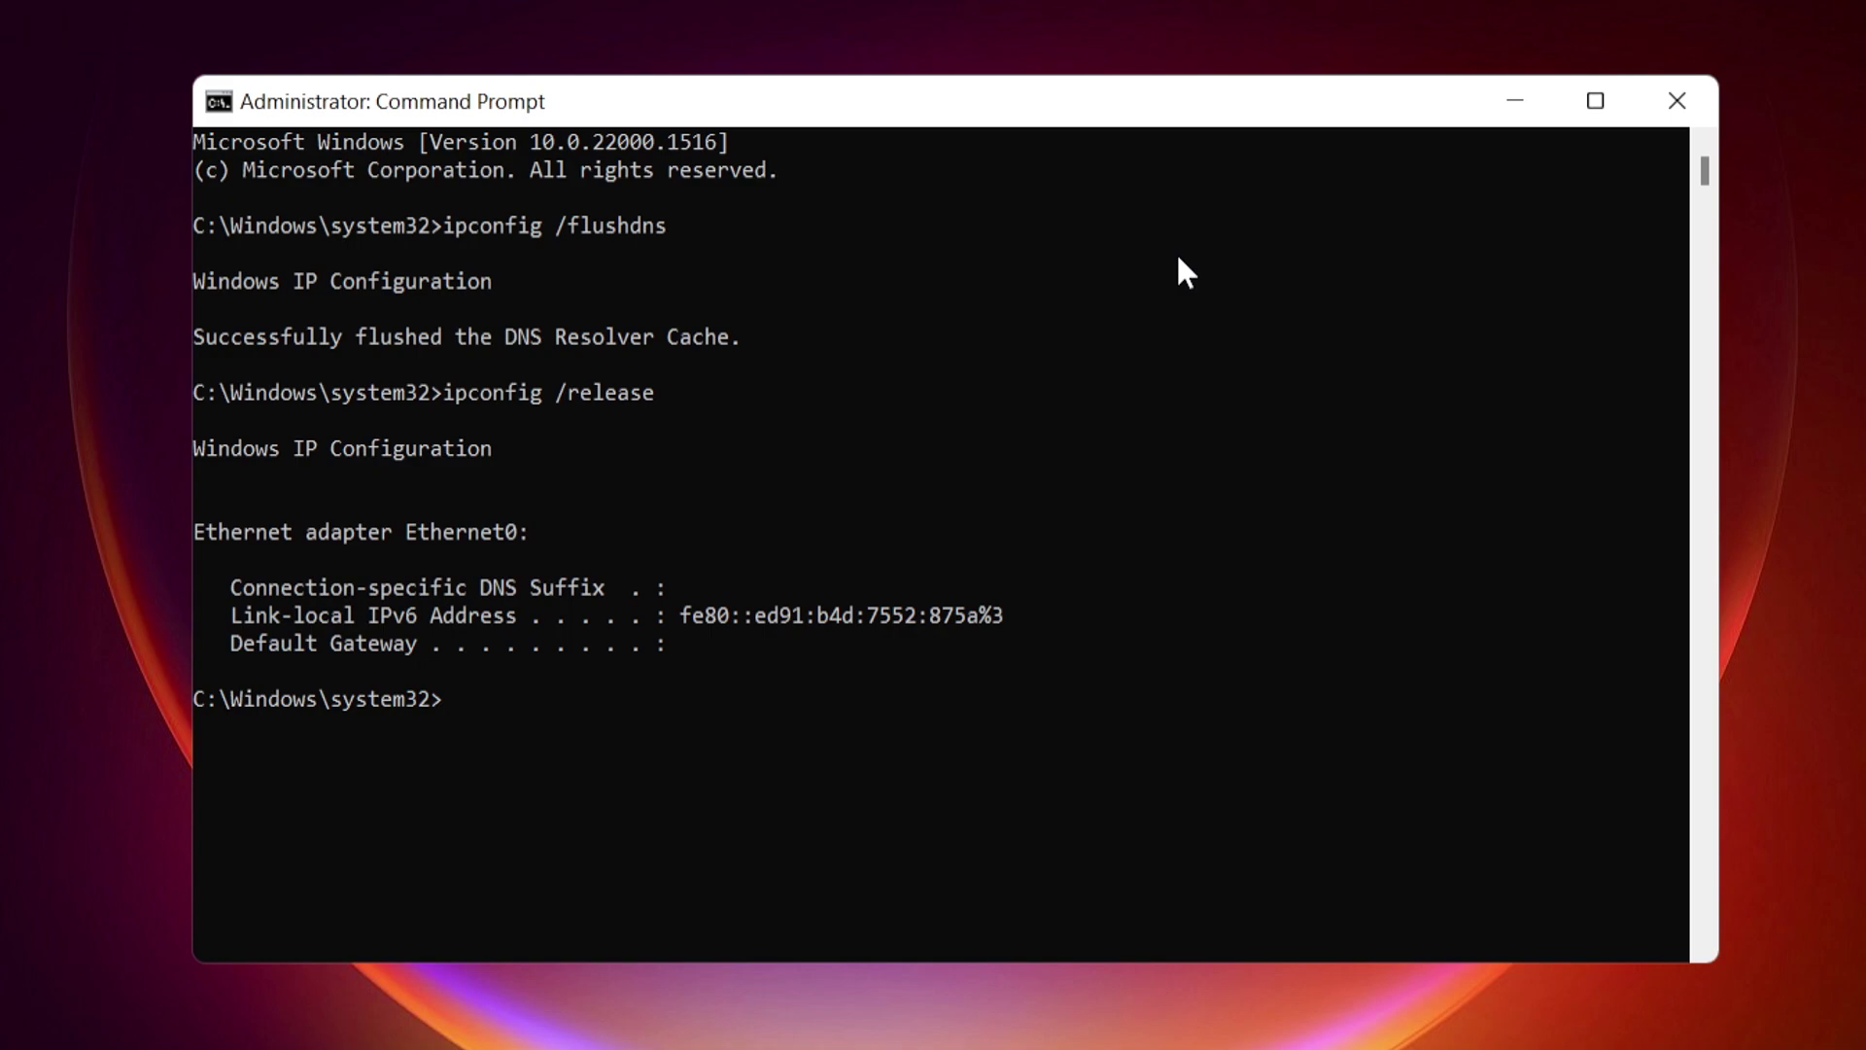
type("ipconfig /renew")
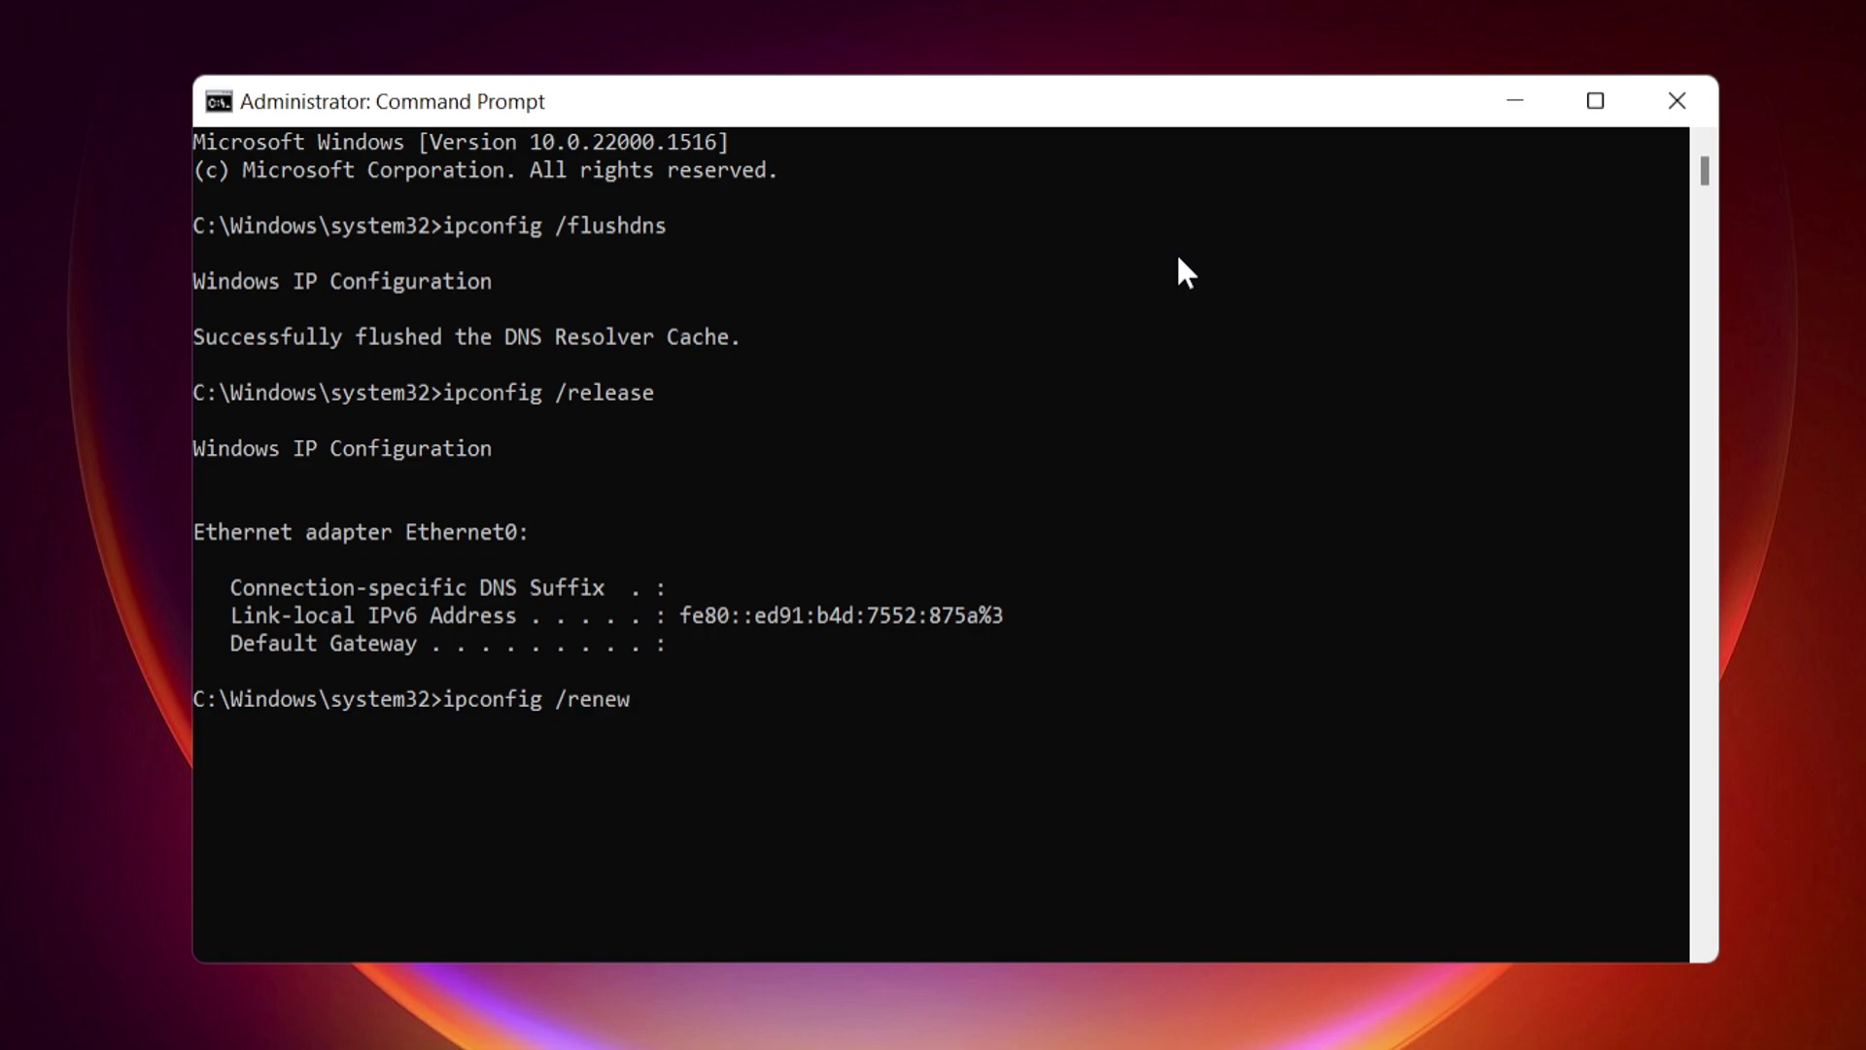
key("Return")
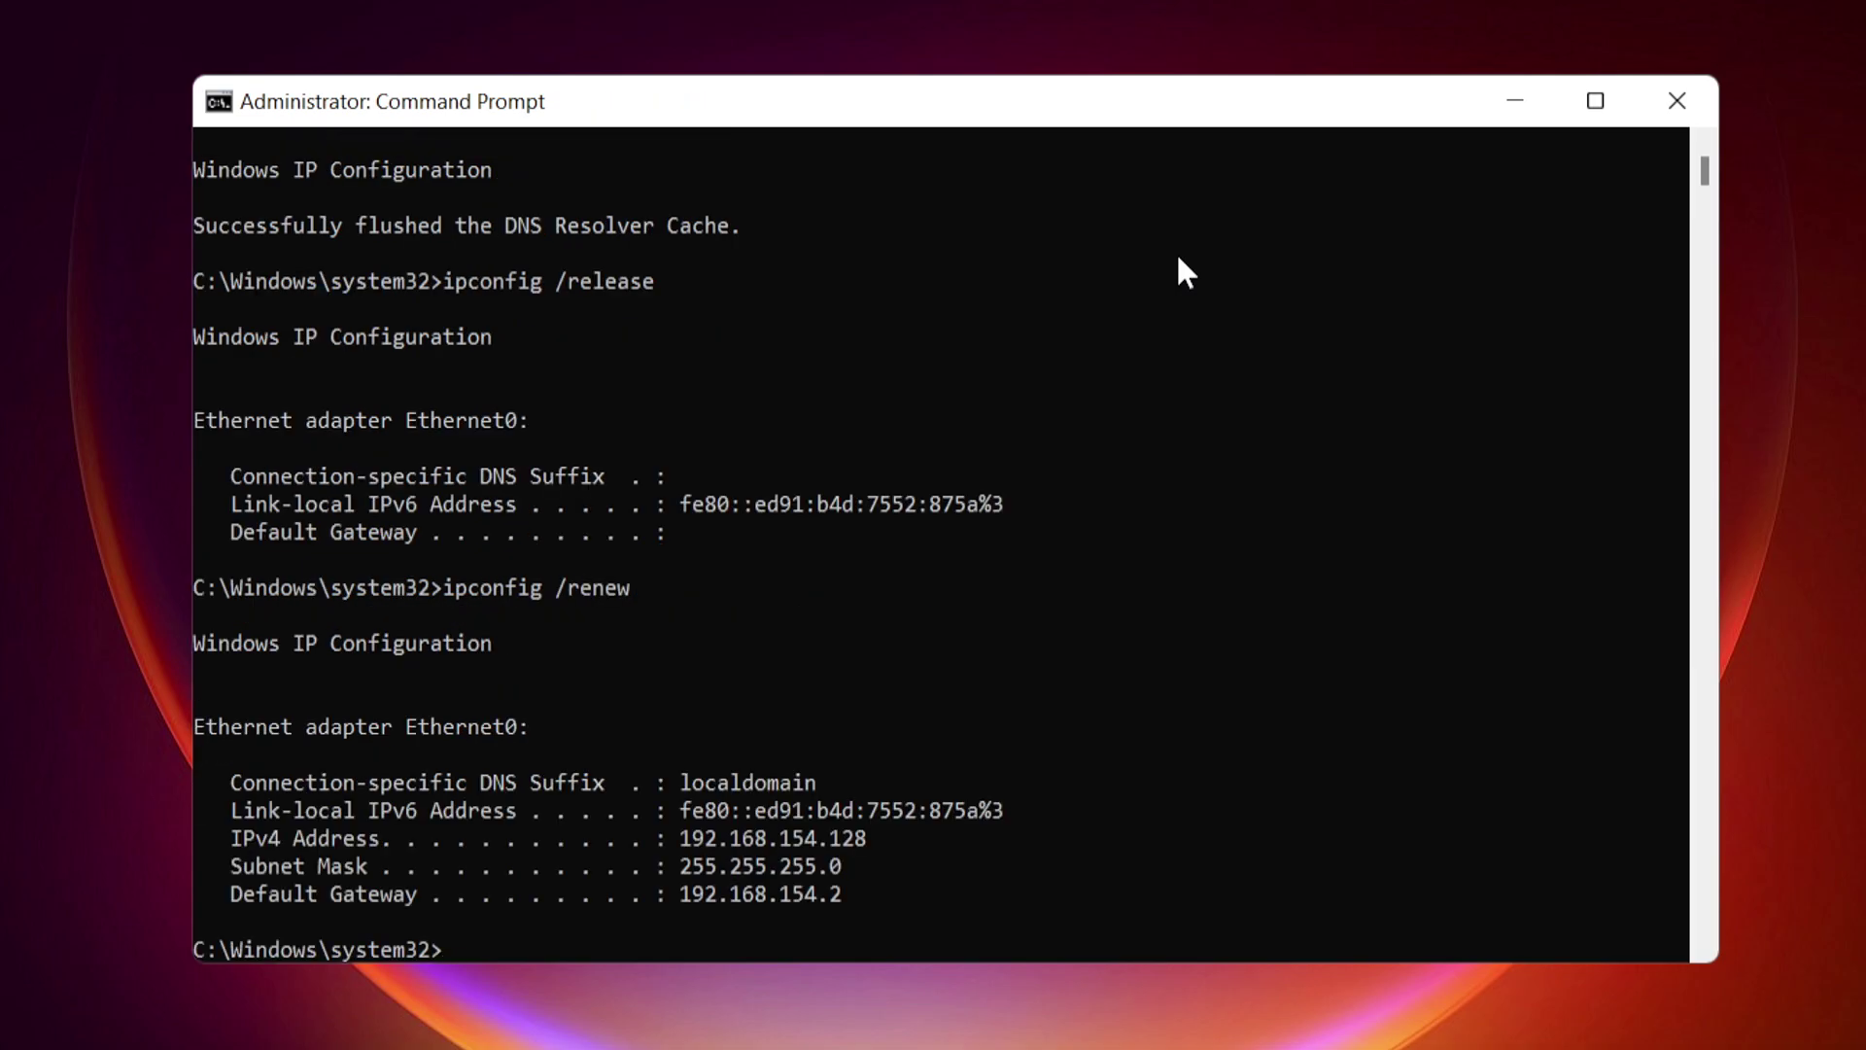
- Run netsh winsock reset and netsh int ip reset, then enter netsh interface ipv4 reset
type("netsh winsock")
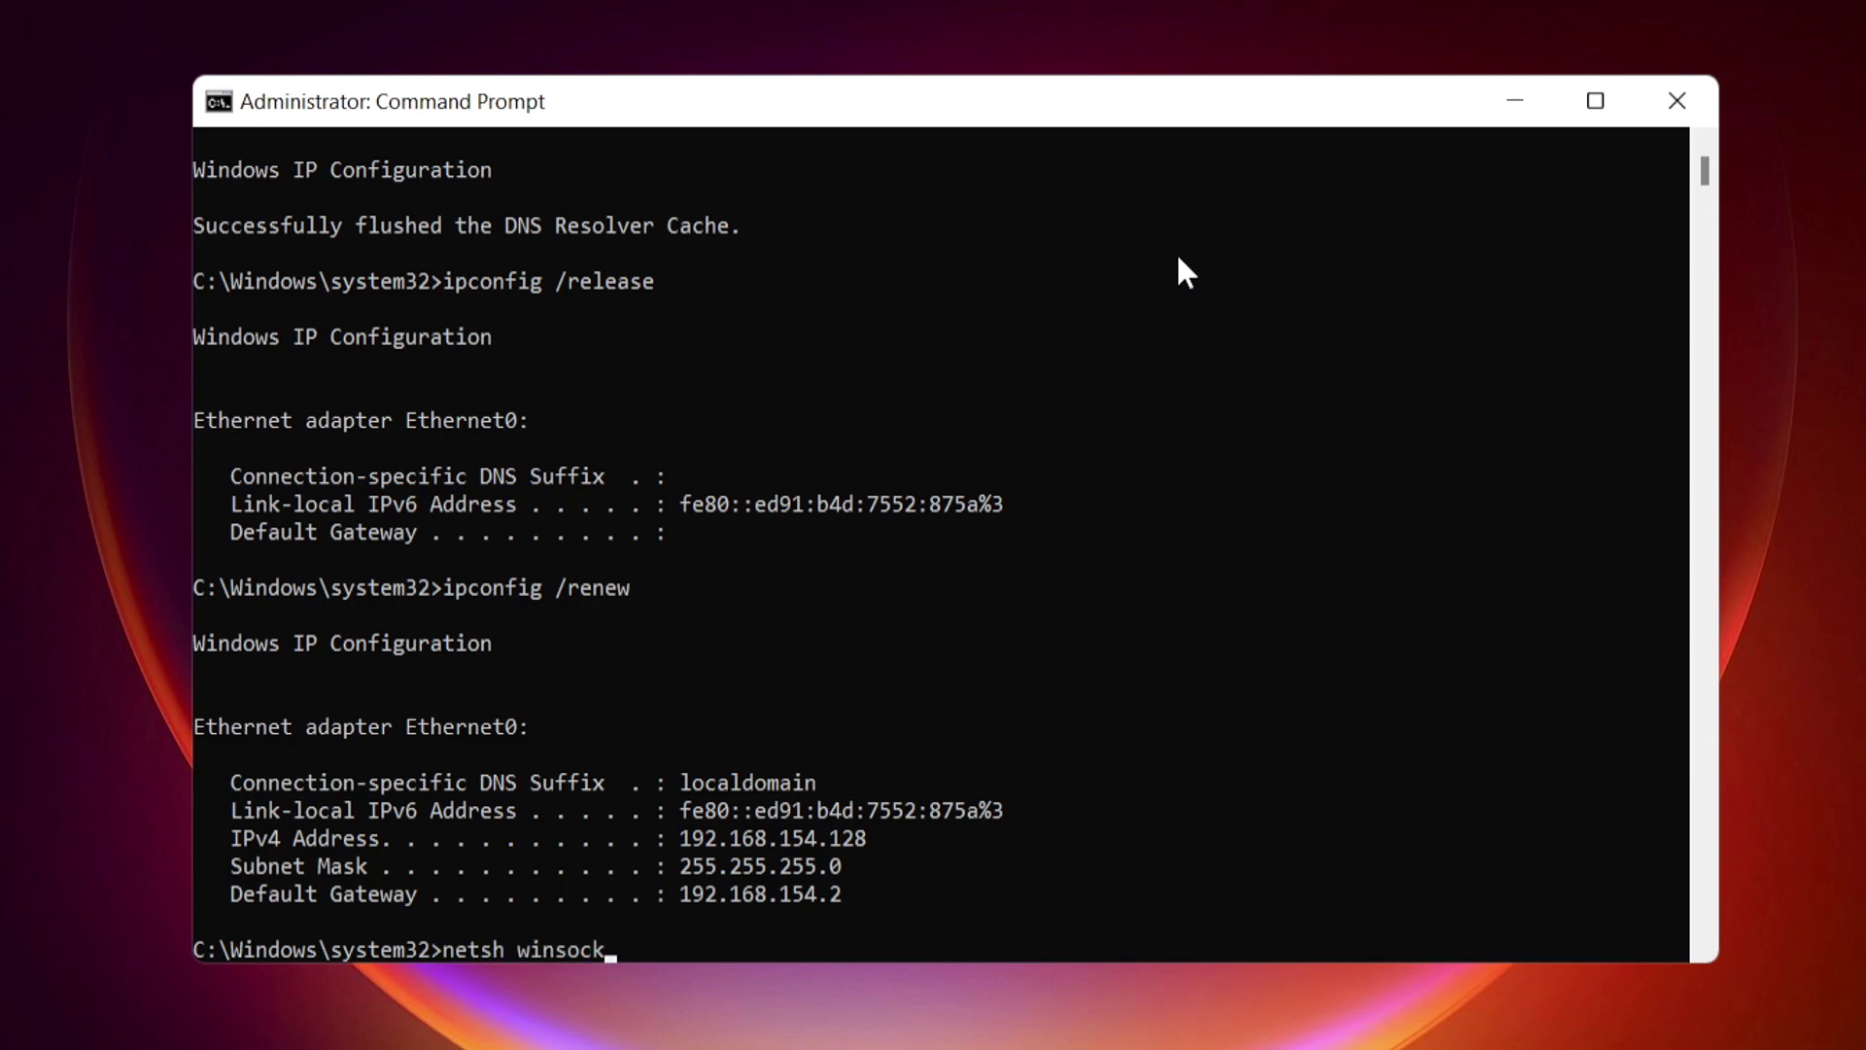
type(" reset")
key("Return")
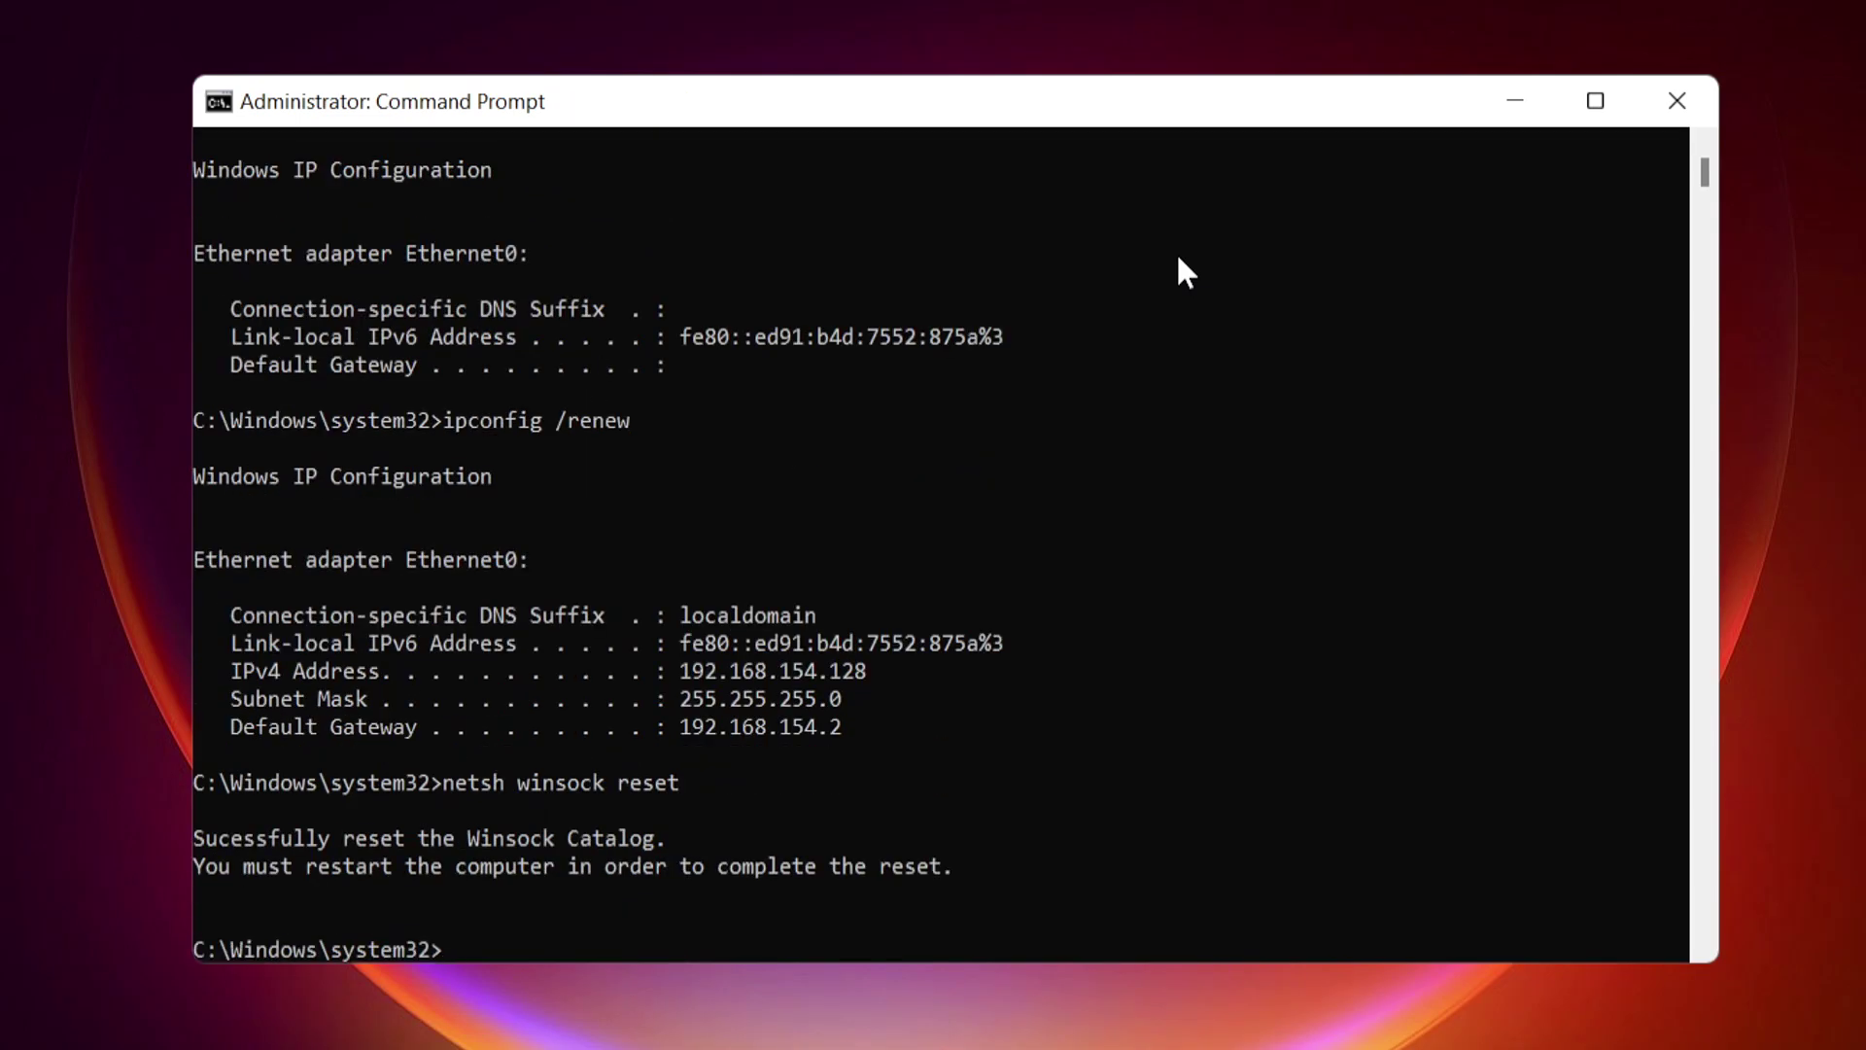
type("netsh int ip reset")
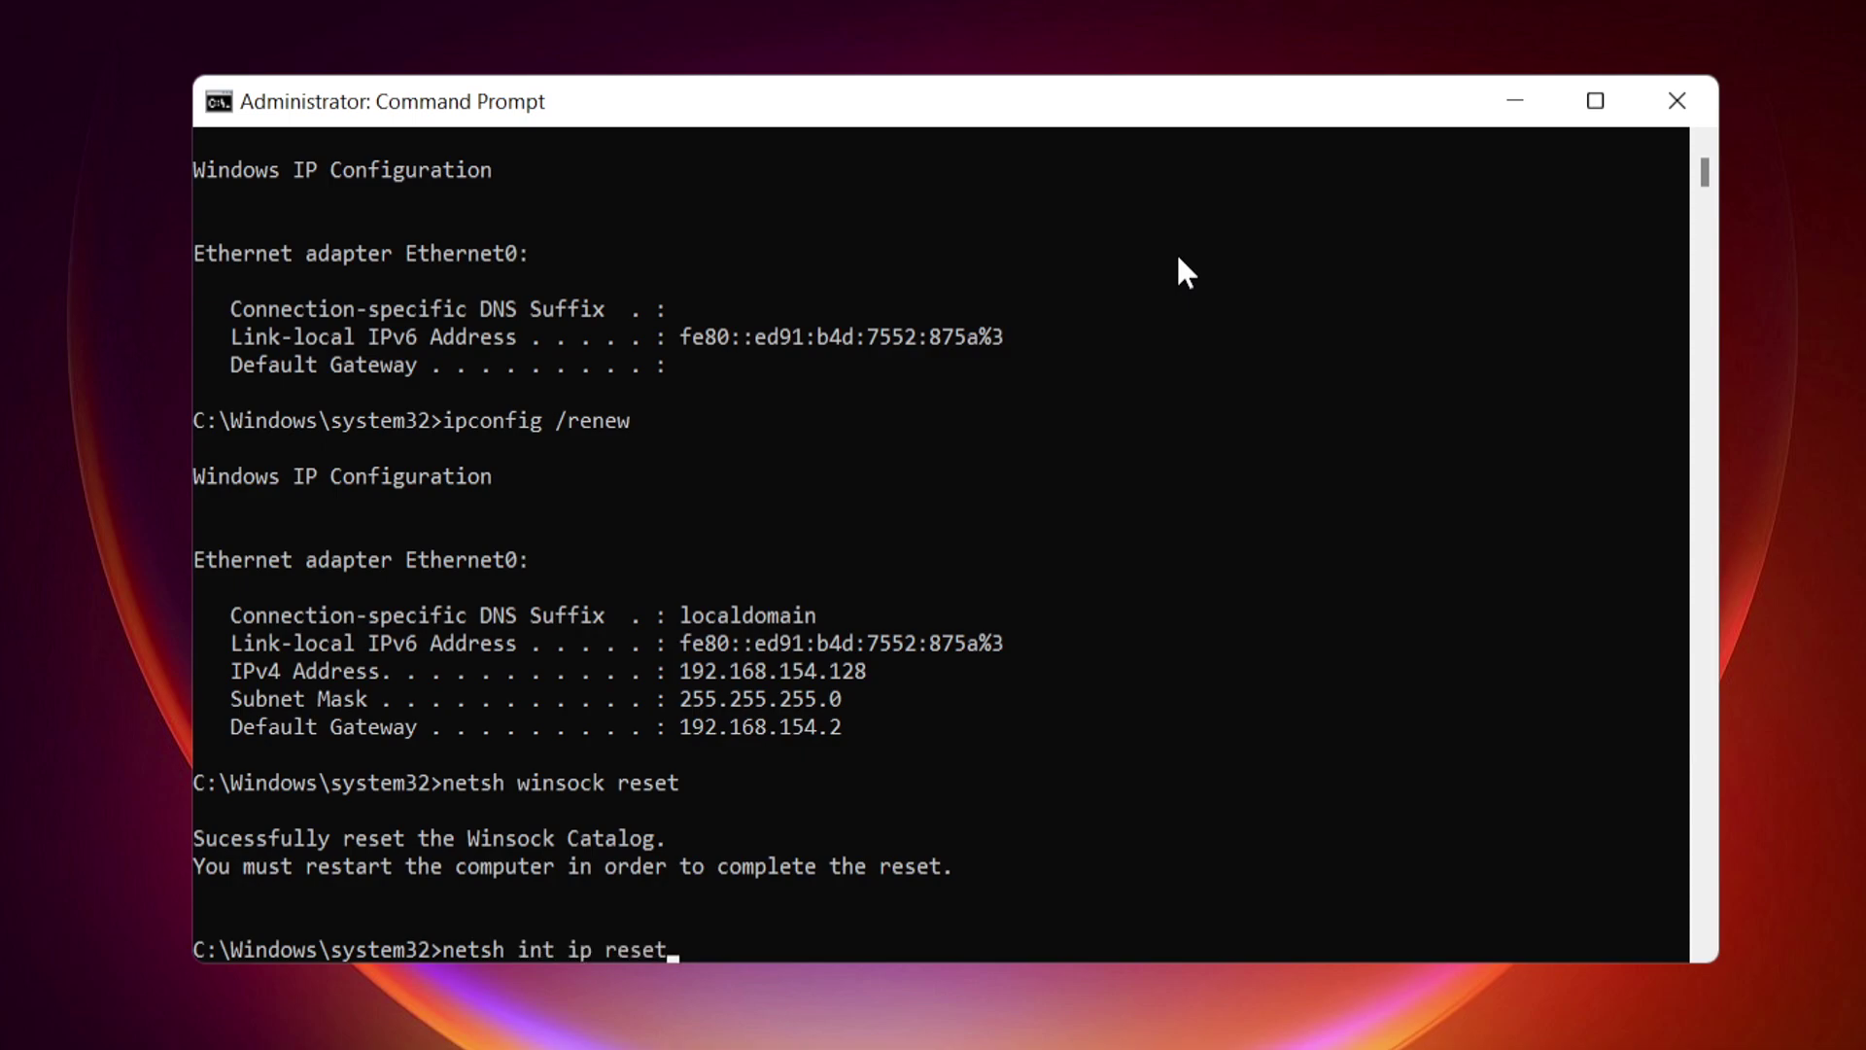
key("Return")
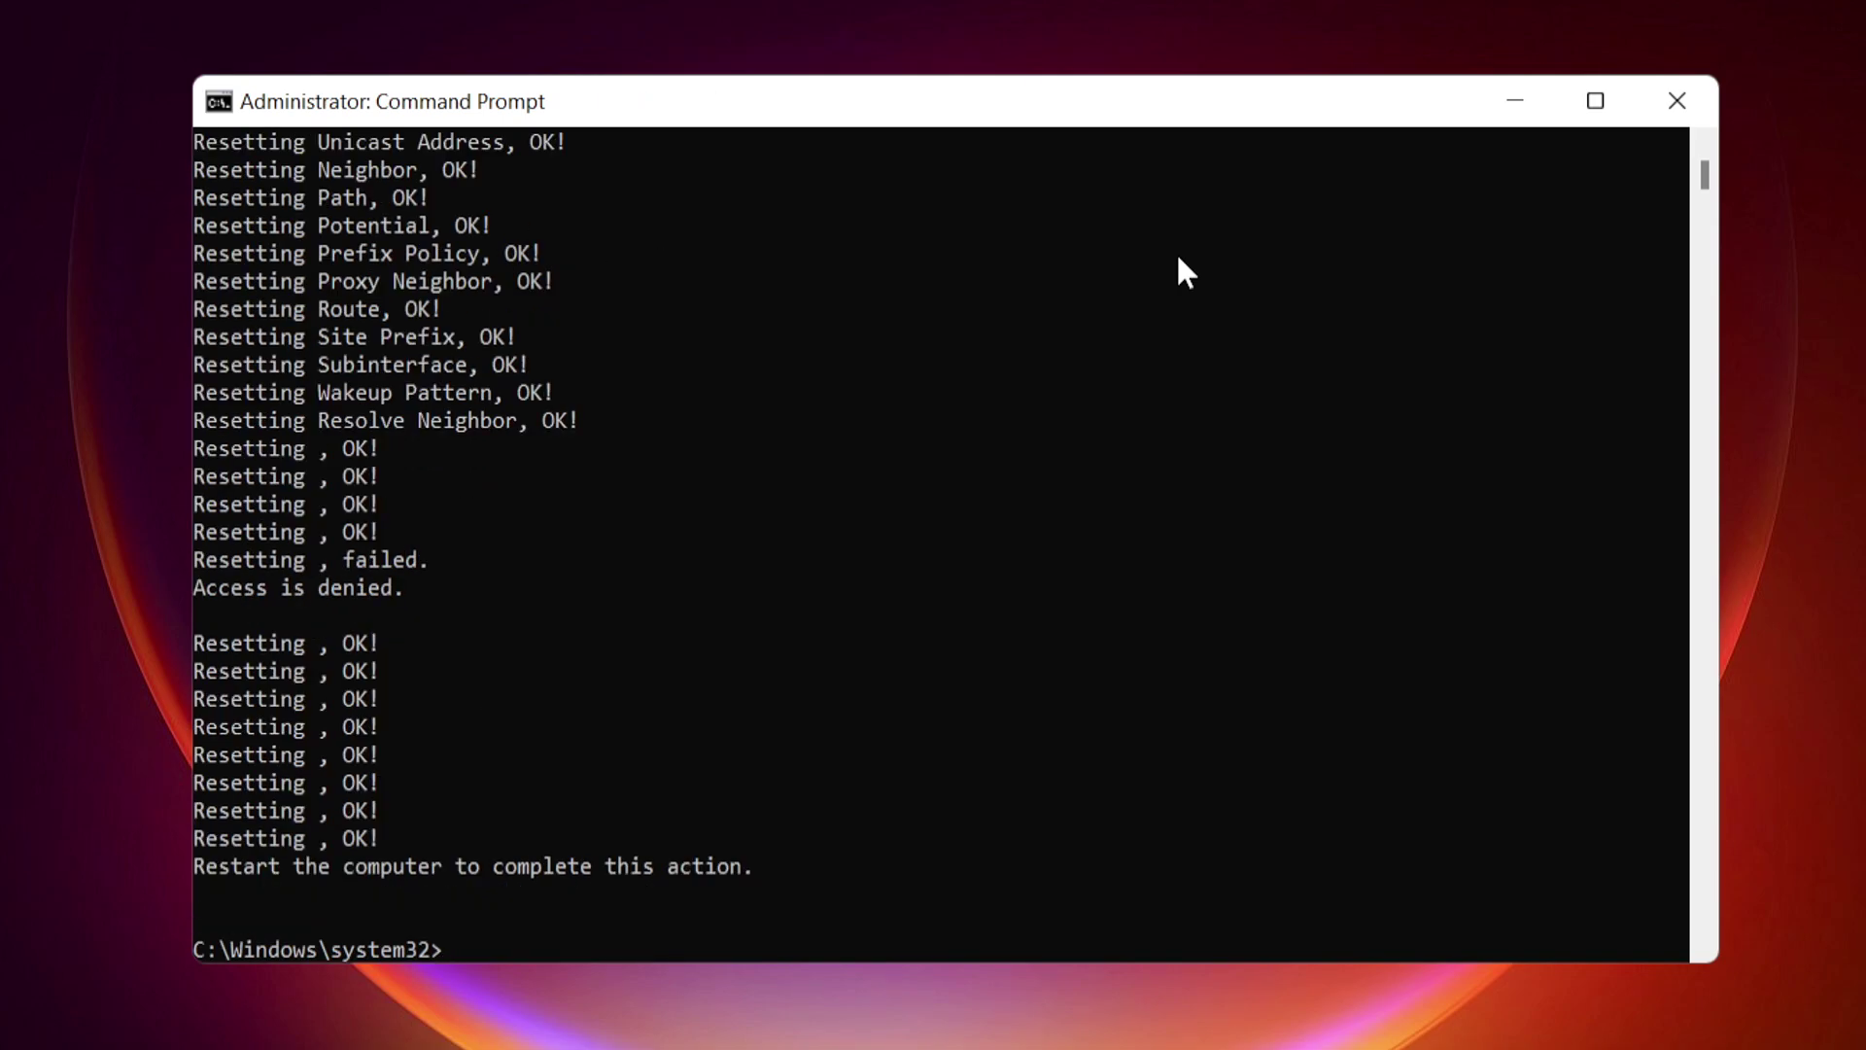
type("netsh interface")
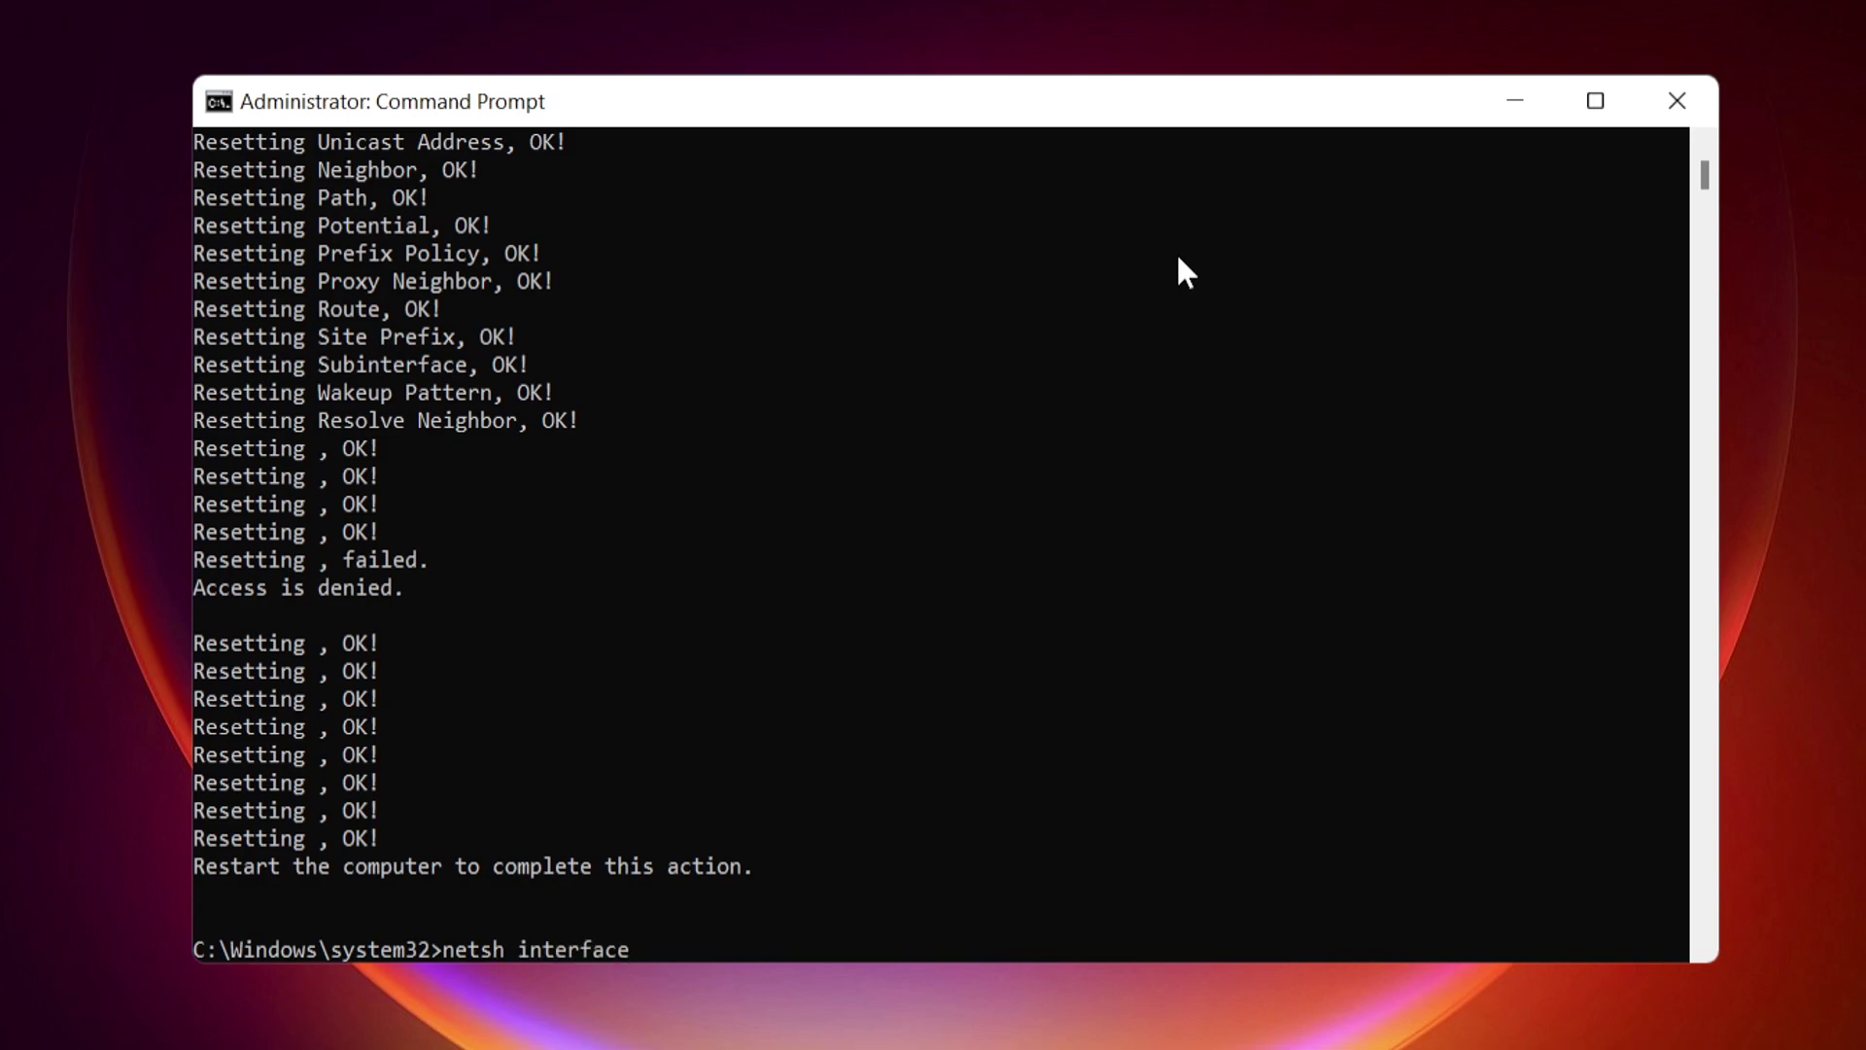
type(" ipv4 reset")
- Execute the IPv4 reset, then run netsh interface ipv6 reset and netsh interface tcp reset
key("Return")
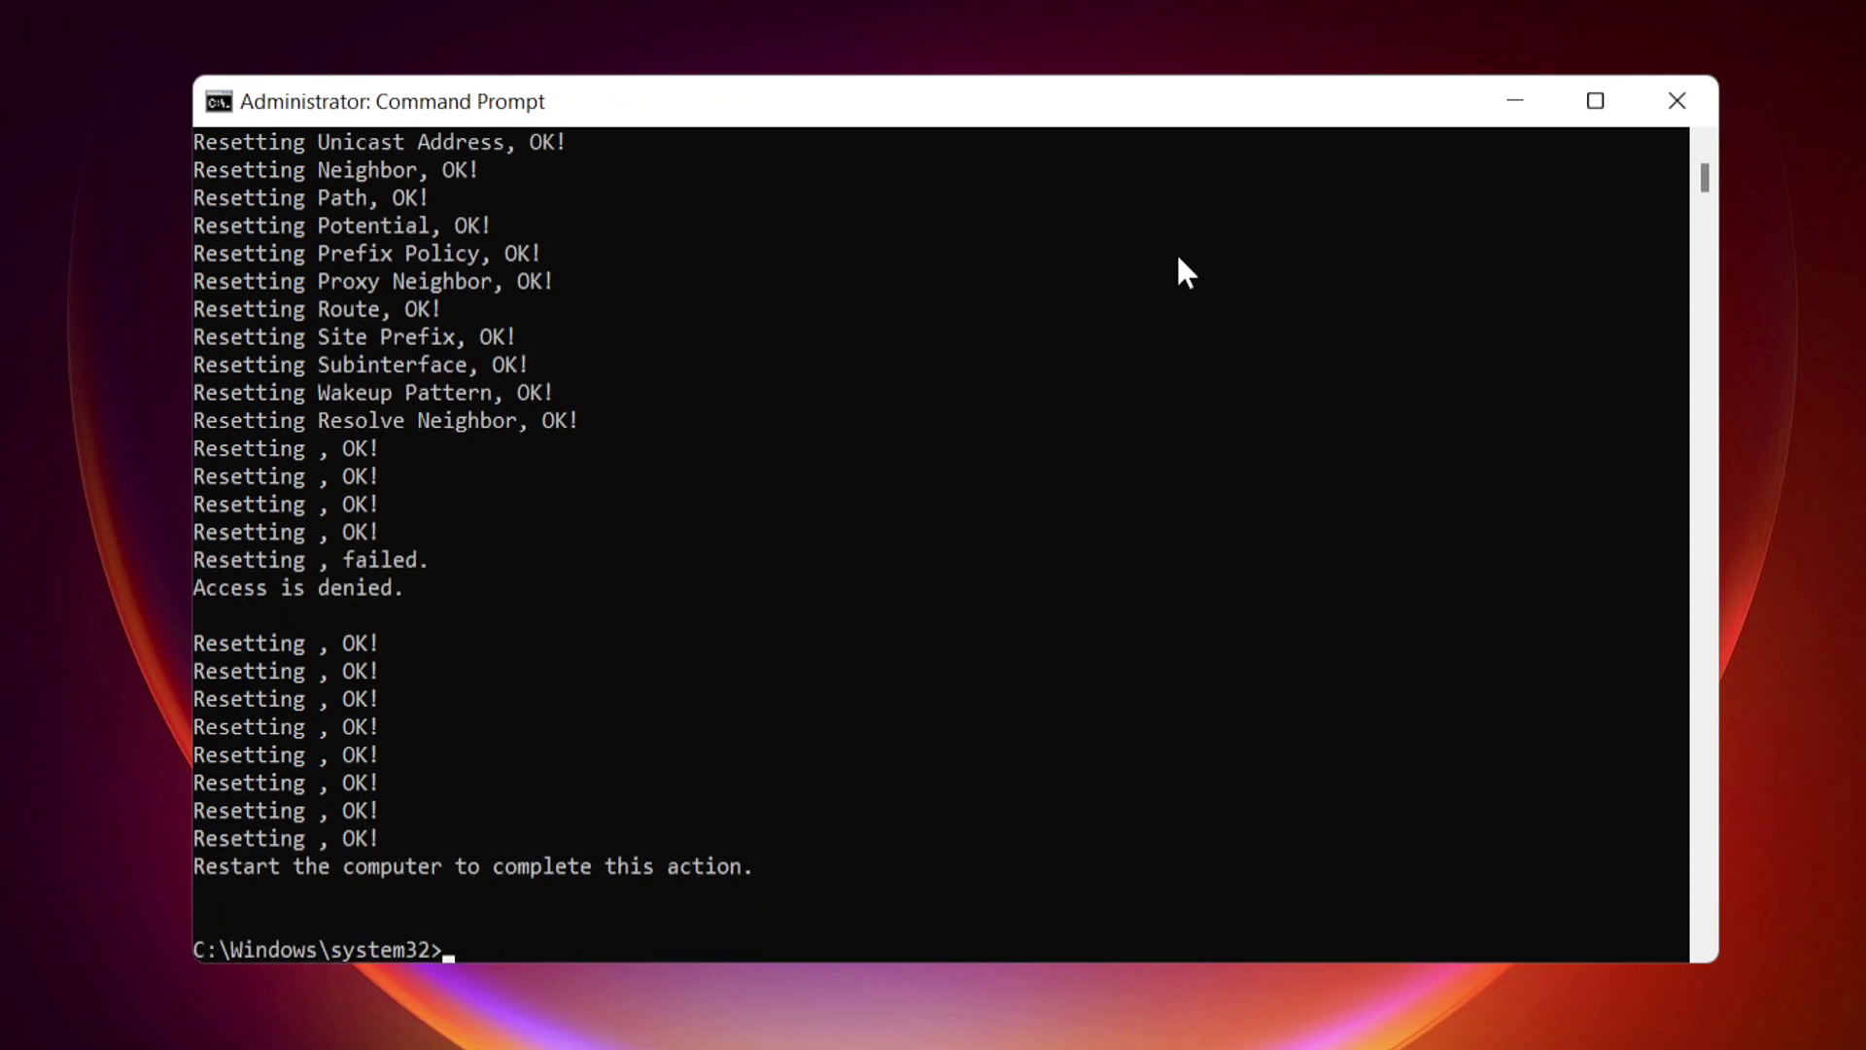
type("netsh interface")
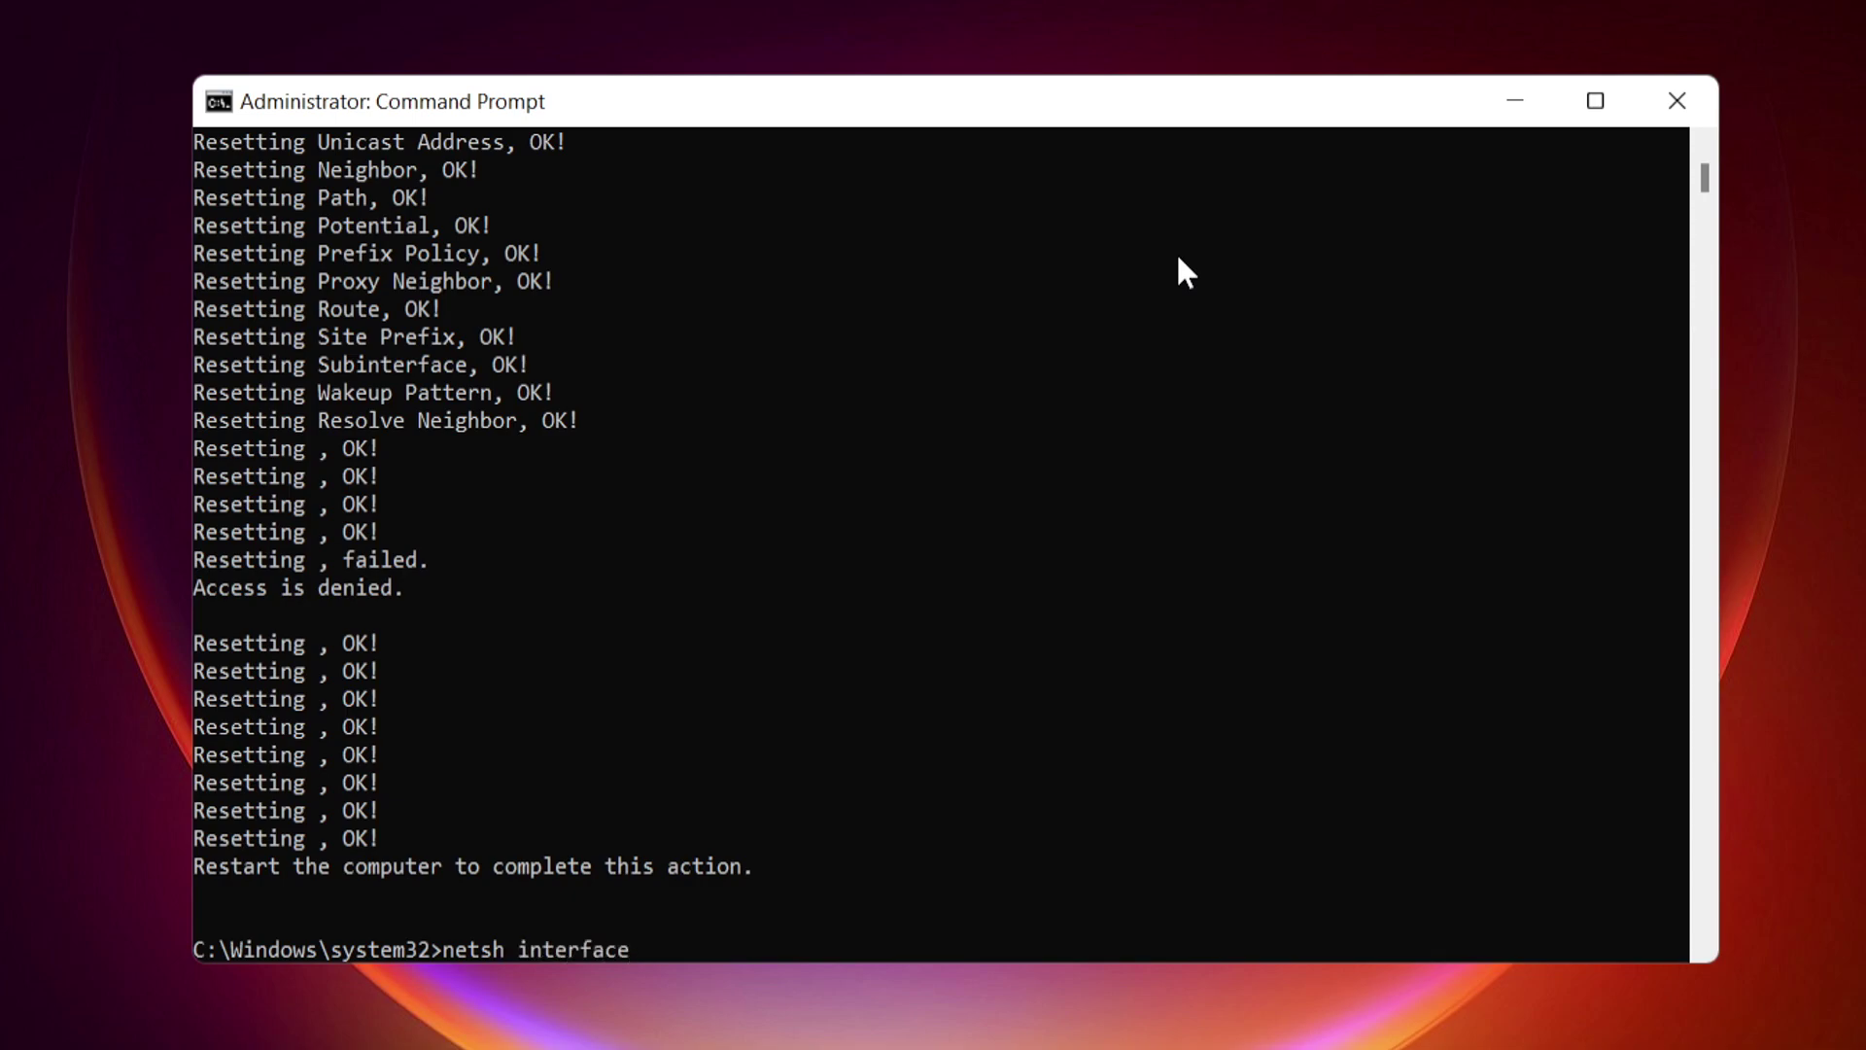
type(" ipv6 reset")
key("Return")
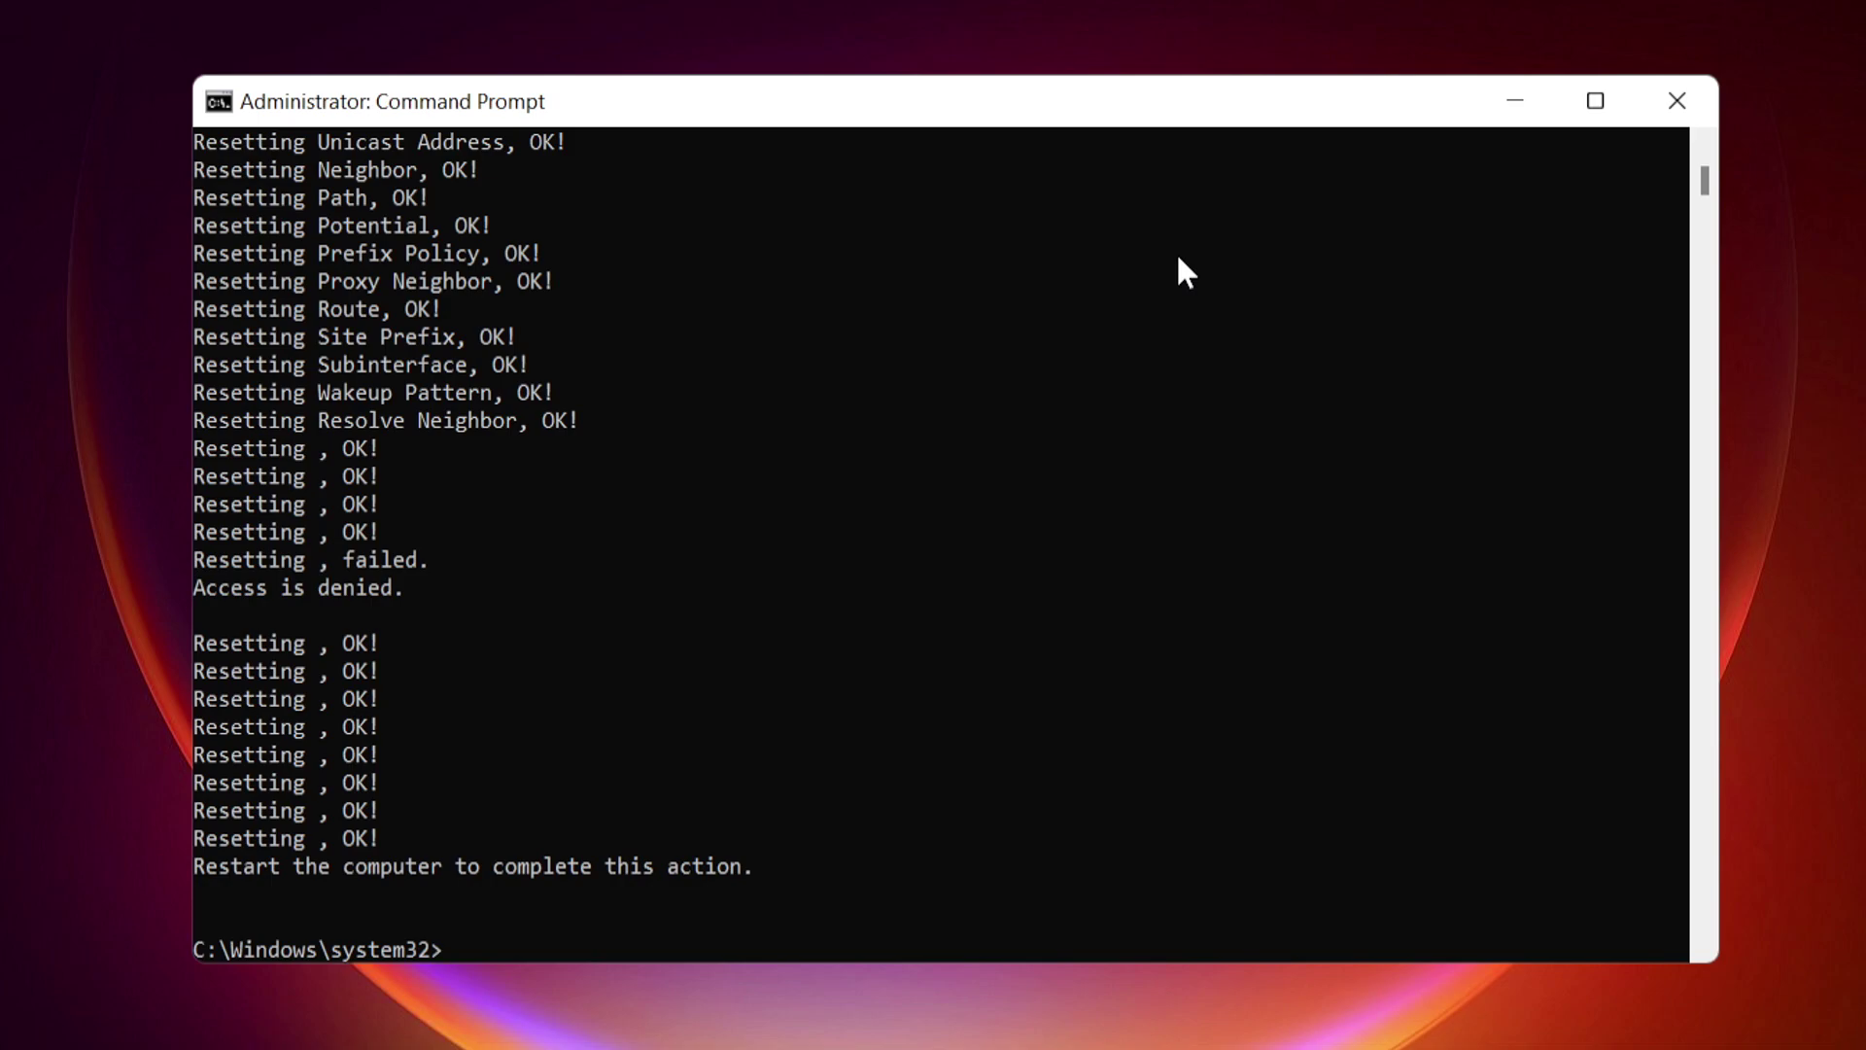
type("netsh interfac")
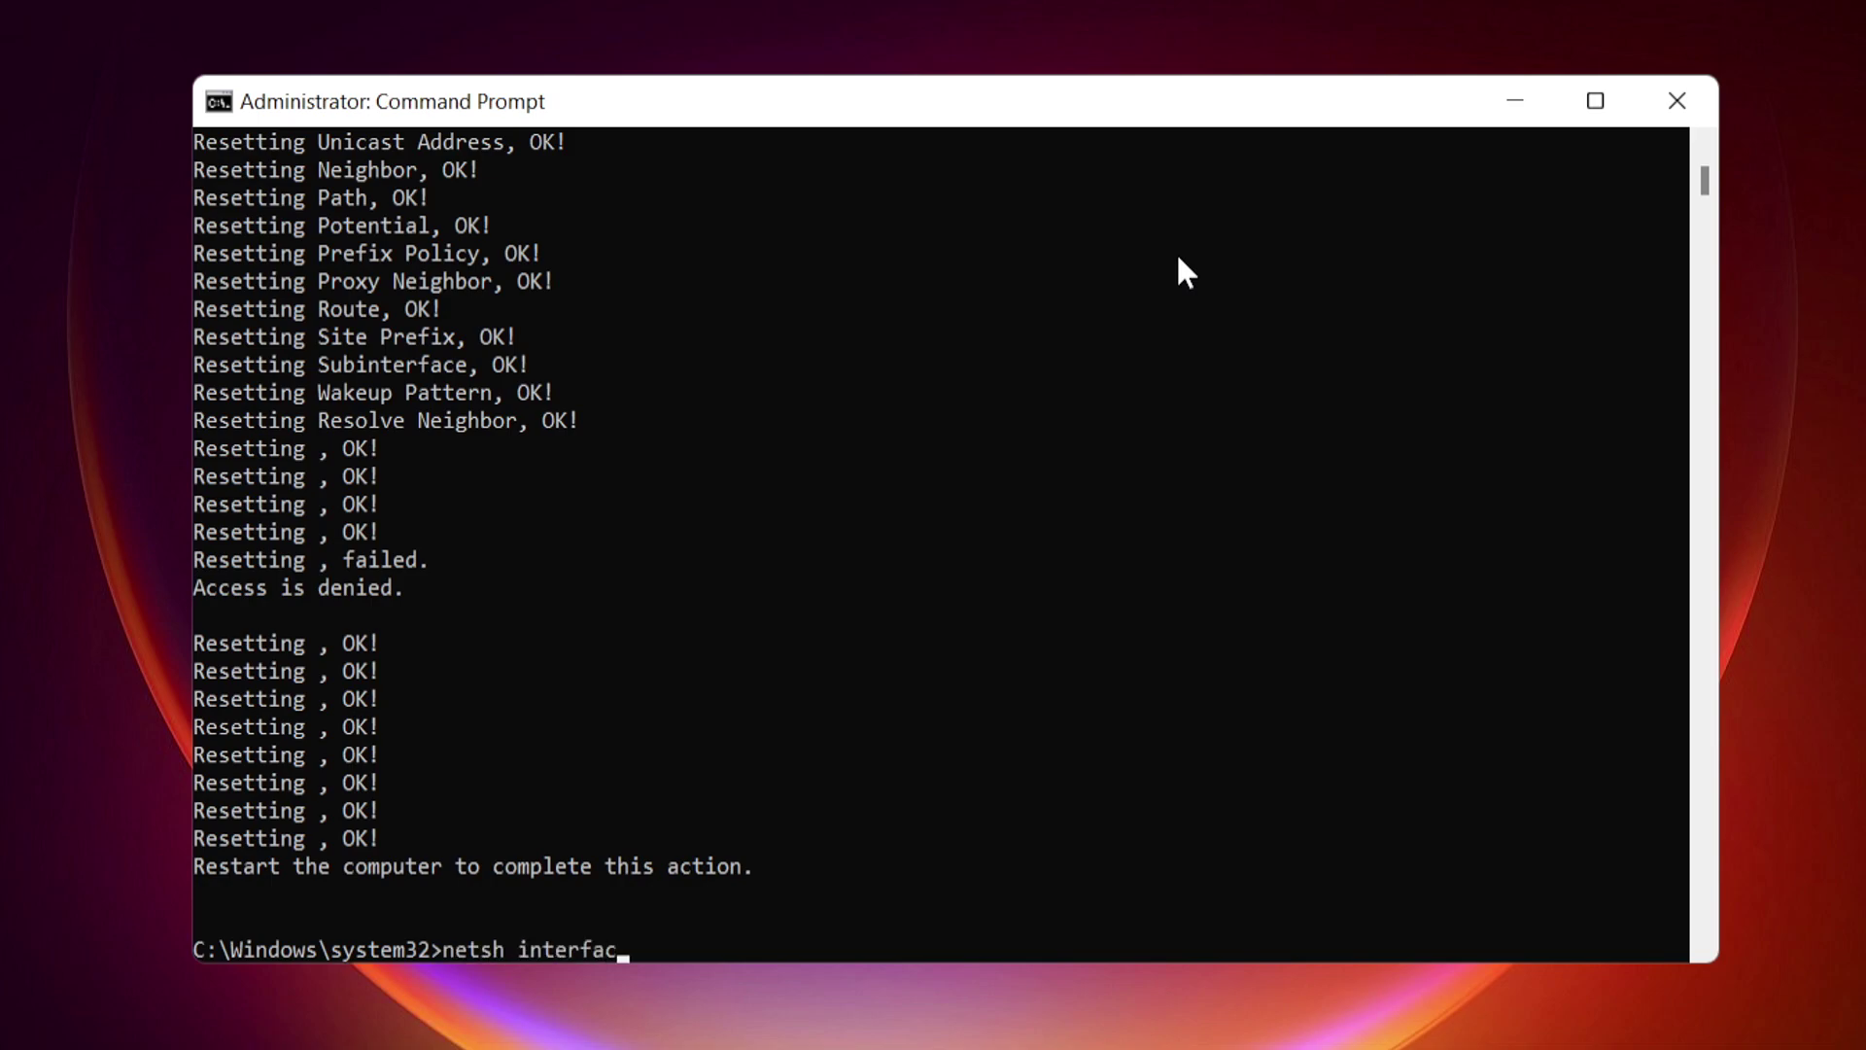
type("e tcp reset")
key("Return")
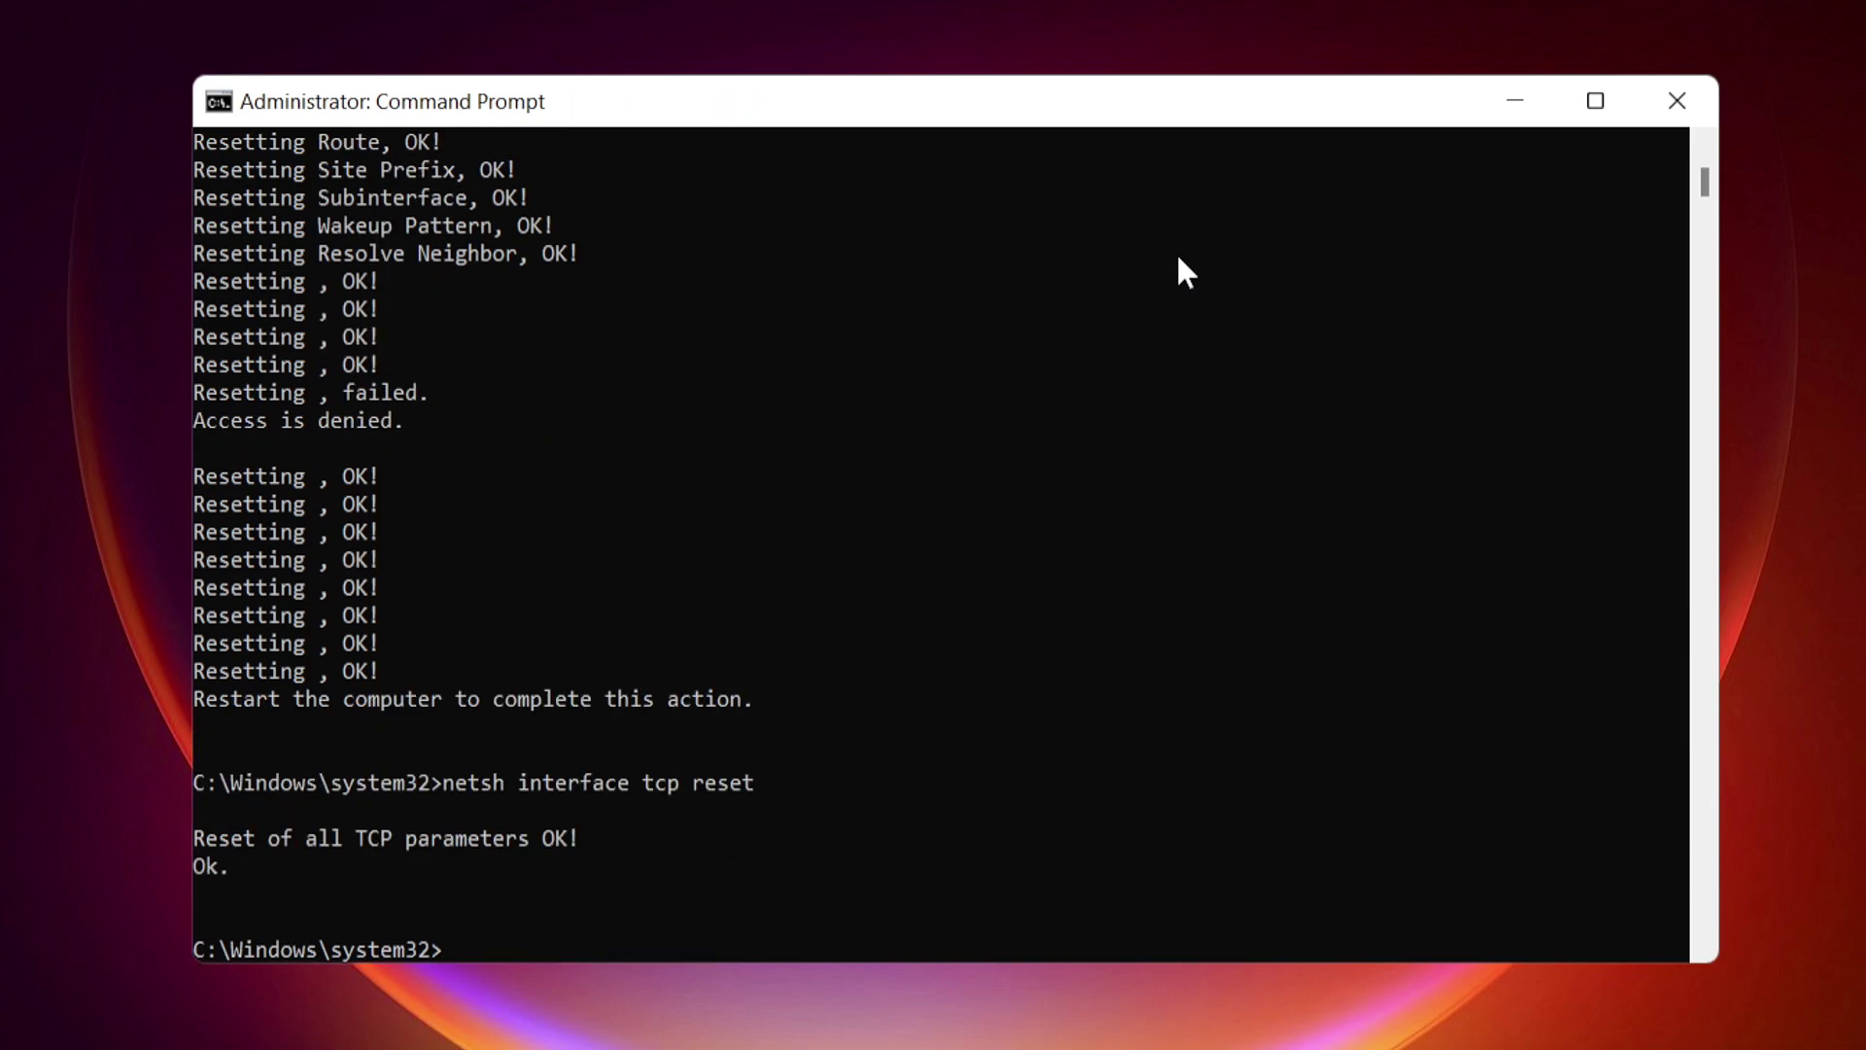
- Close Command Prompt, search 'update' and run Check for updates on the Windows Update page
left_click(1677, 105)
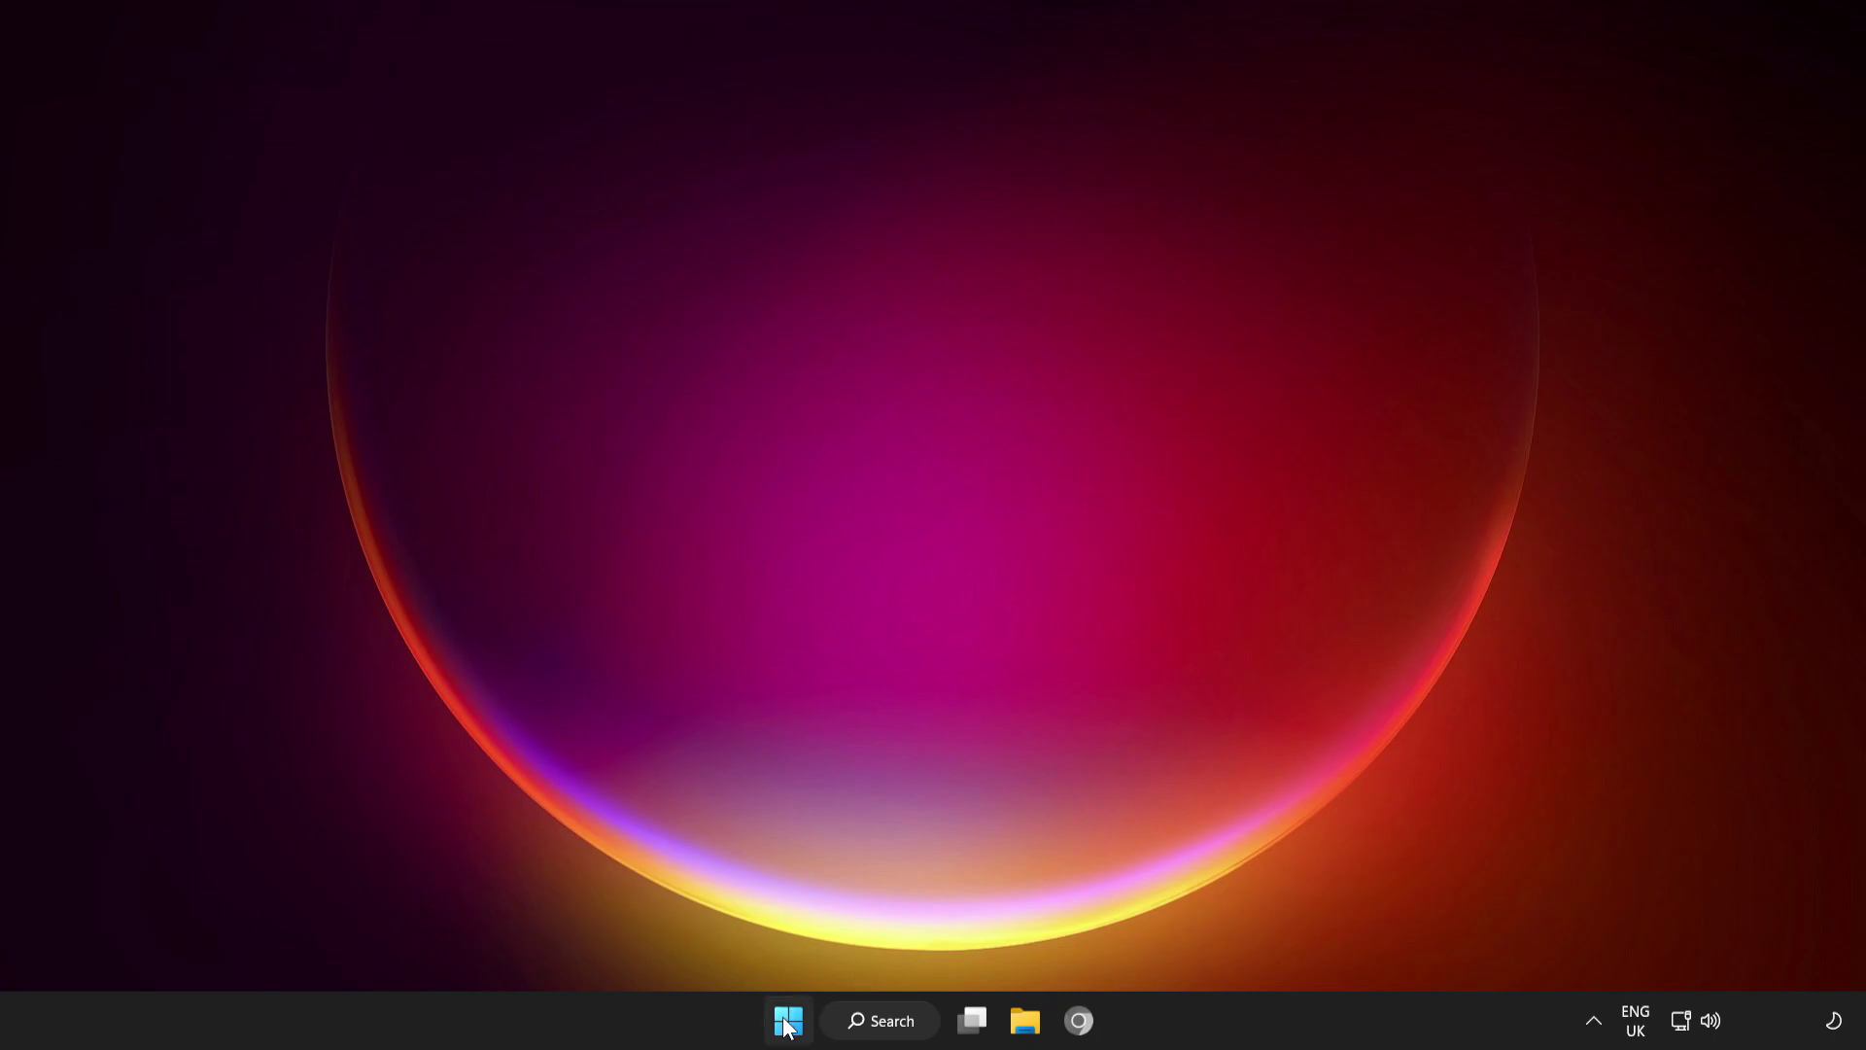
left_click(787, 1020)
left_click(1236, 937)
left_click(880, 1023)
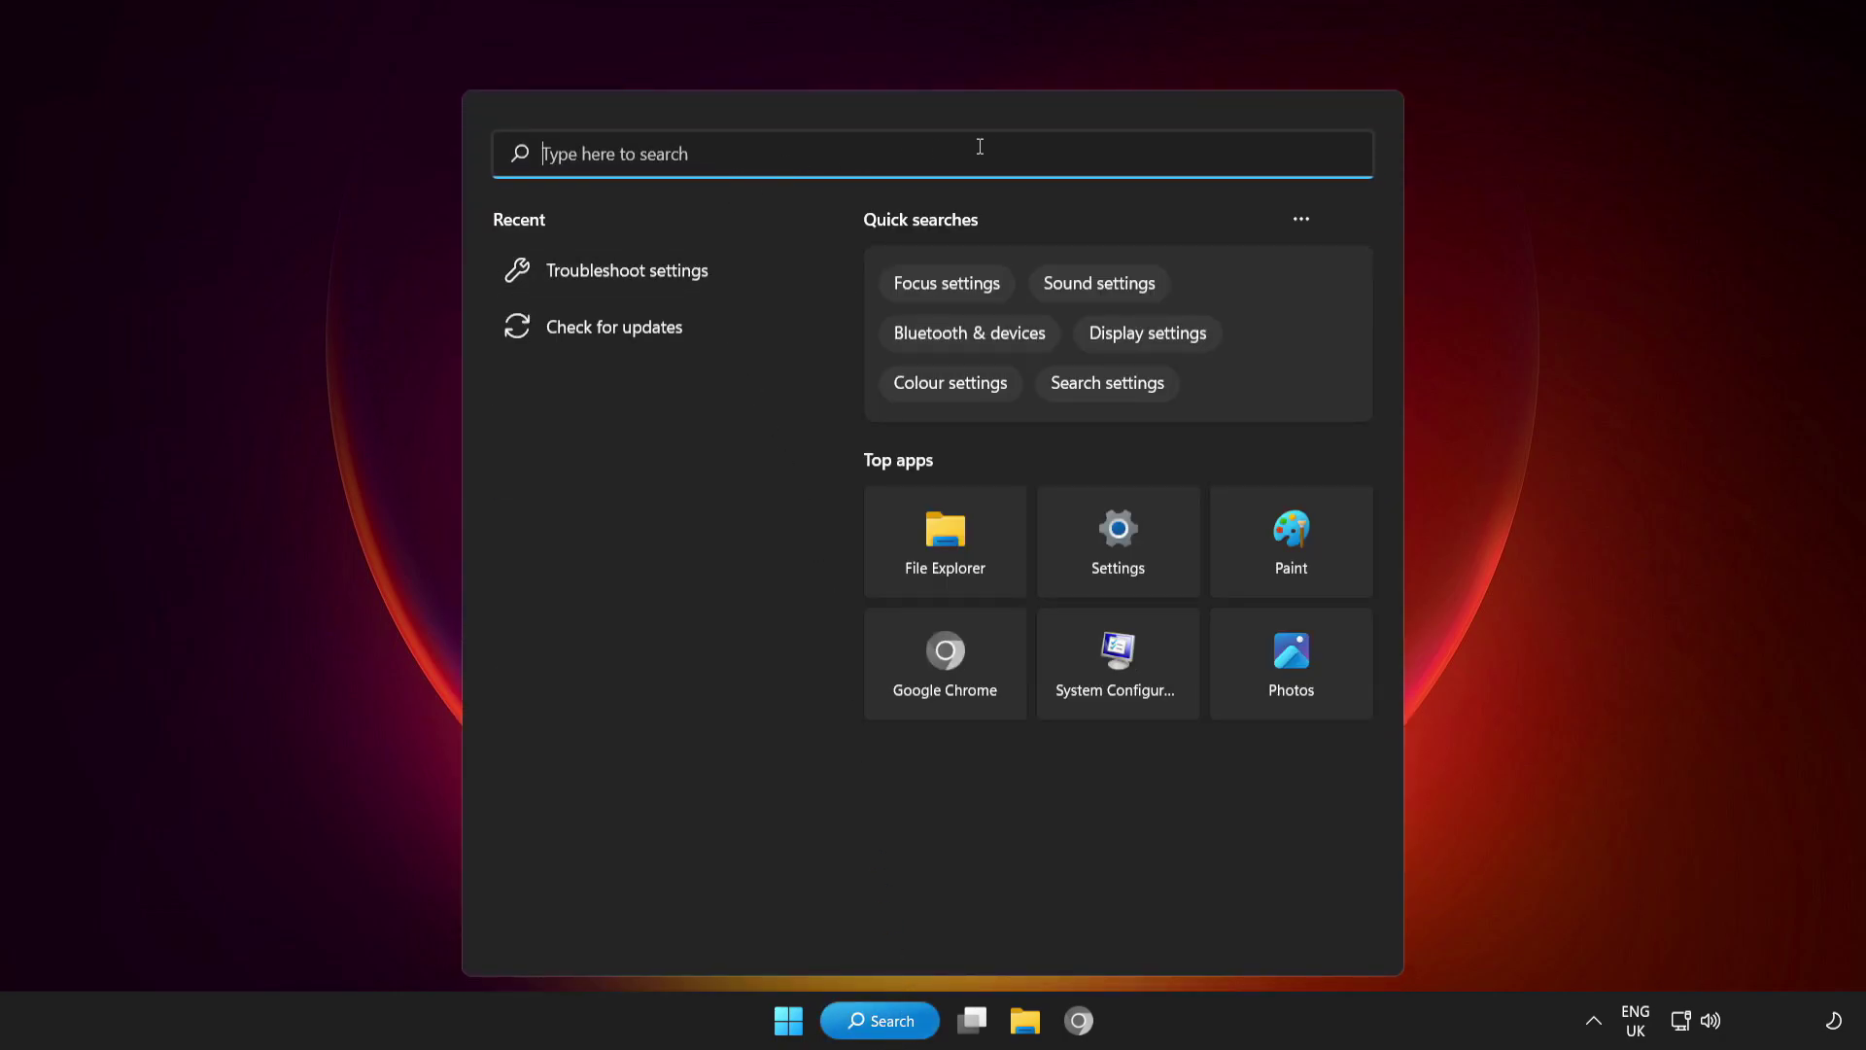
type("update")
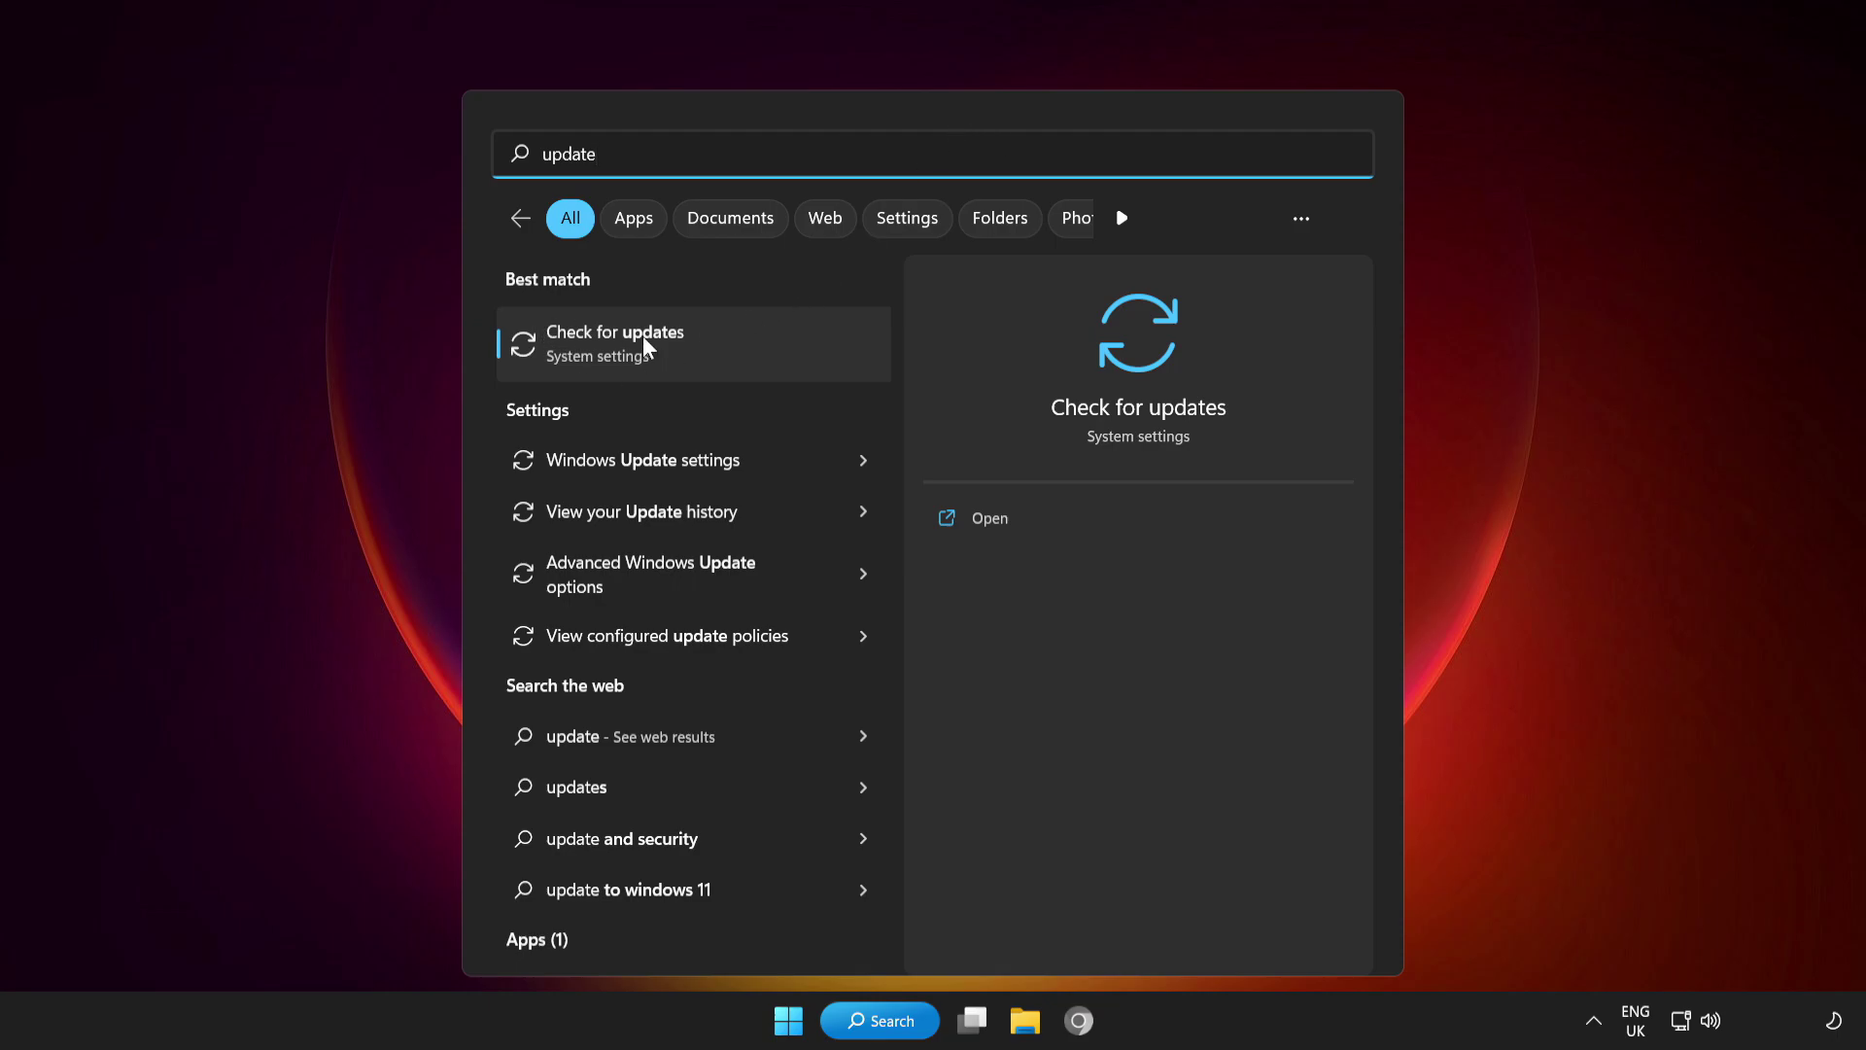
left_click(722, 347)
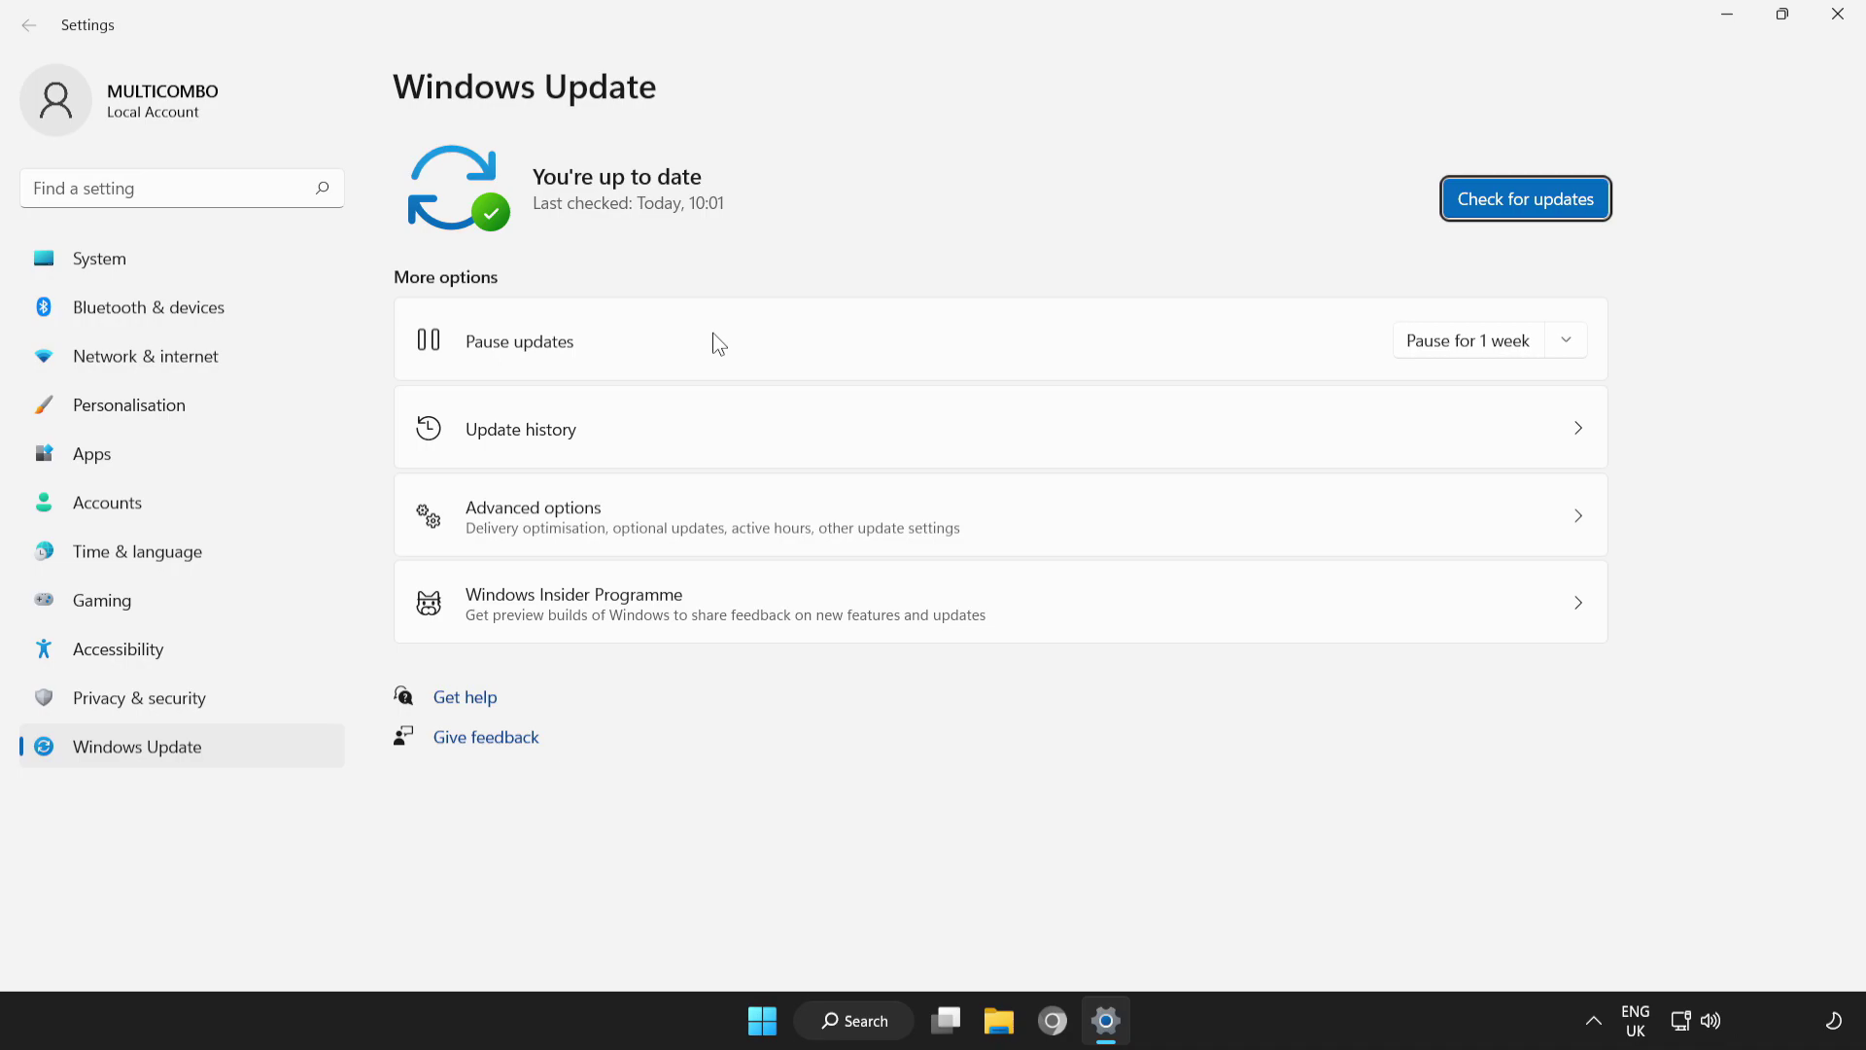
left_click(1516, 215)
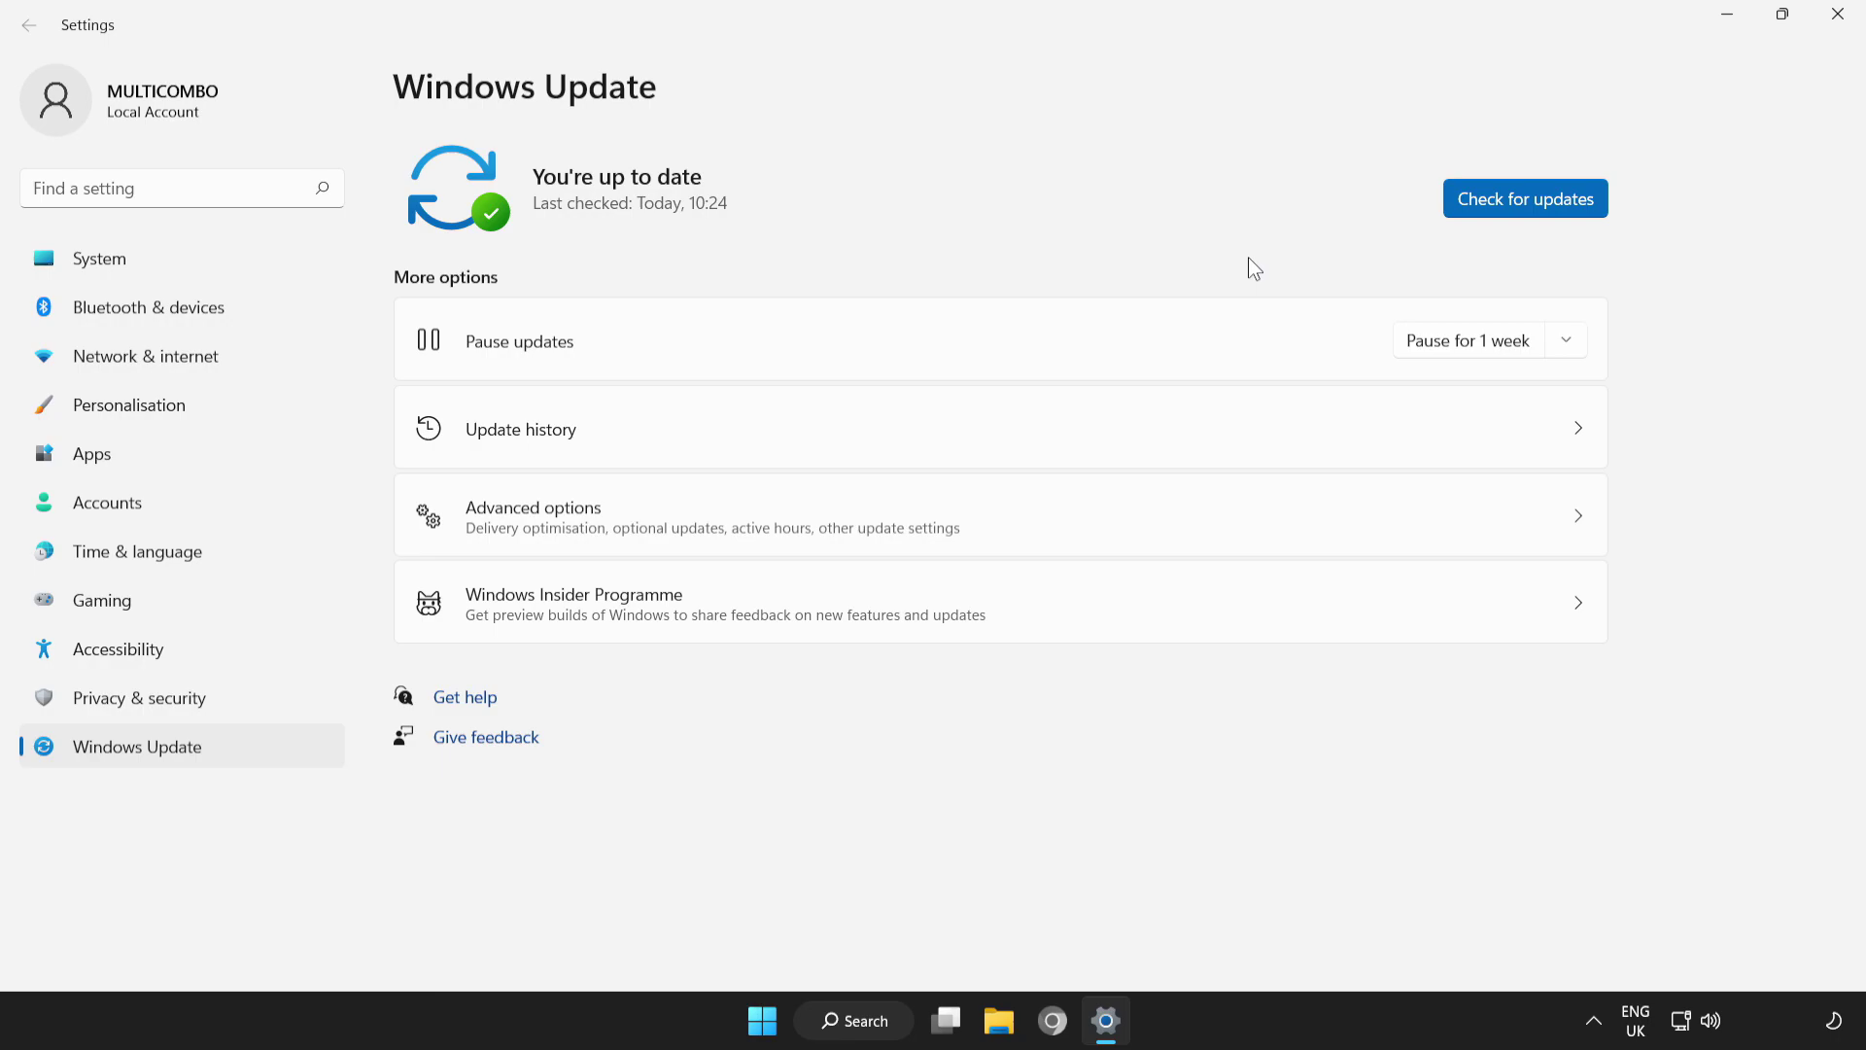
- Close Windows Update and open Network & internet > Advanced network settings > Network reset
left_click(1840, 17)
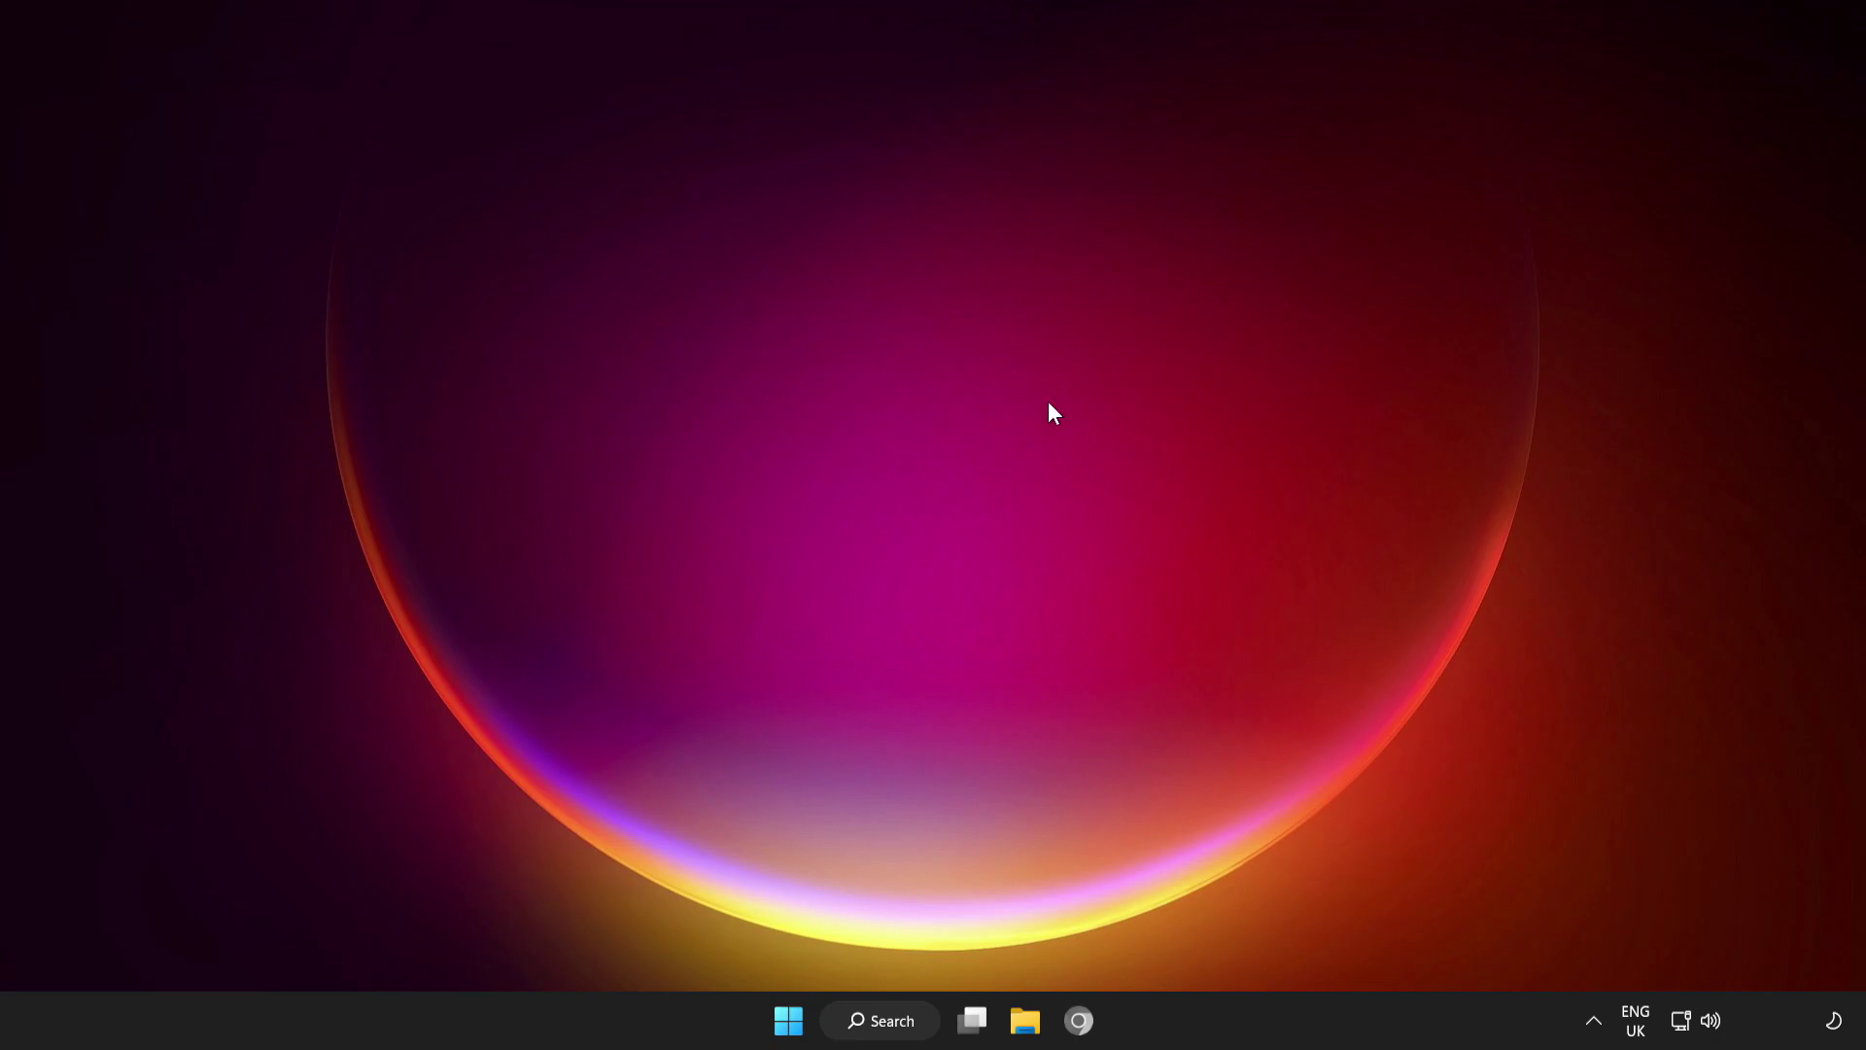
right_click(1682, 1020)
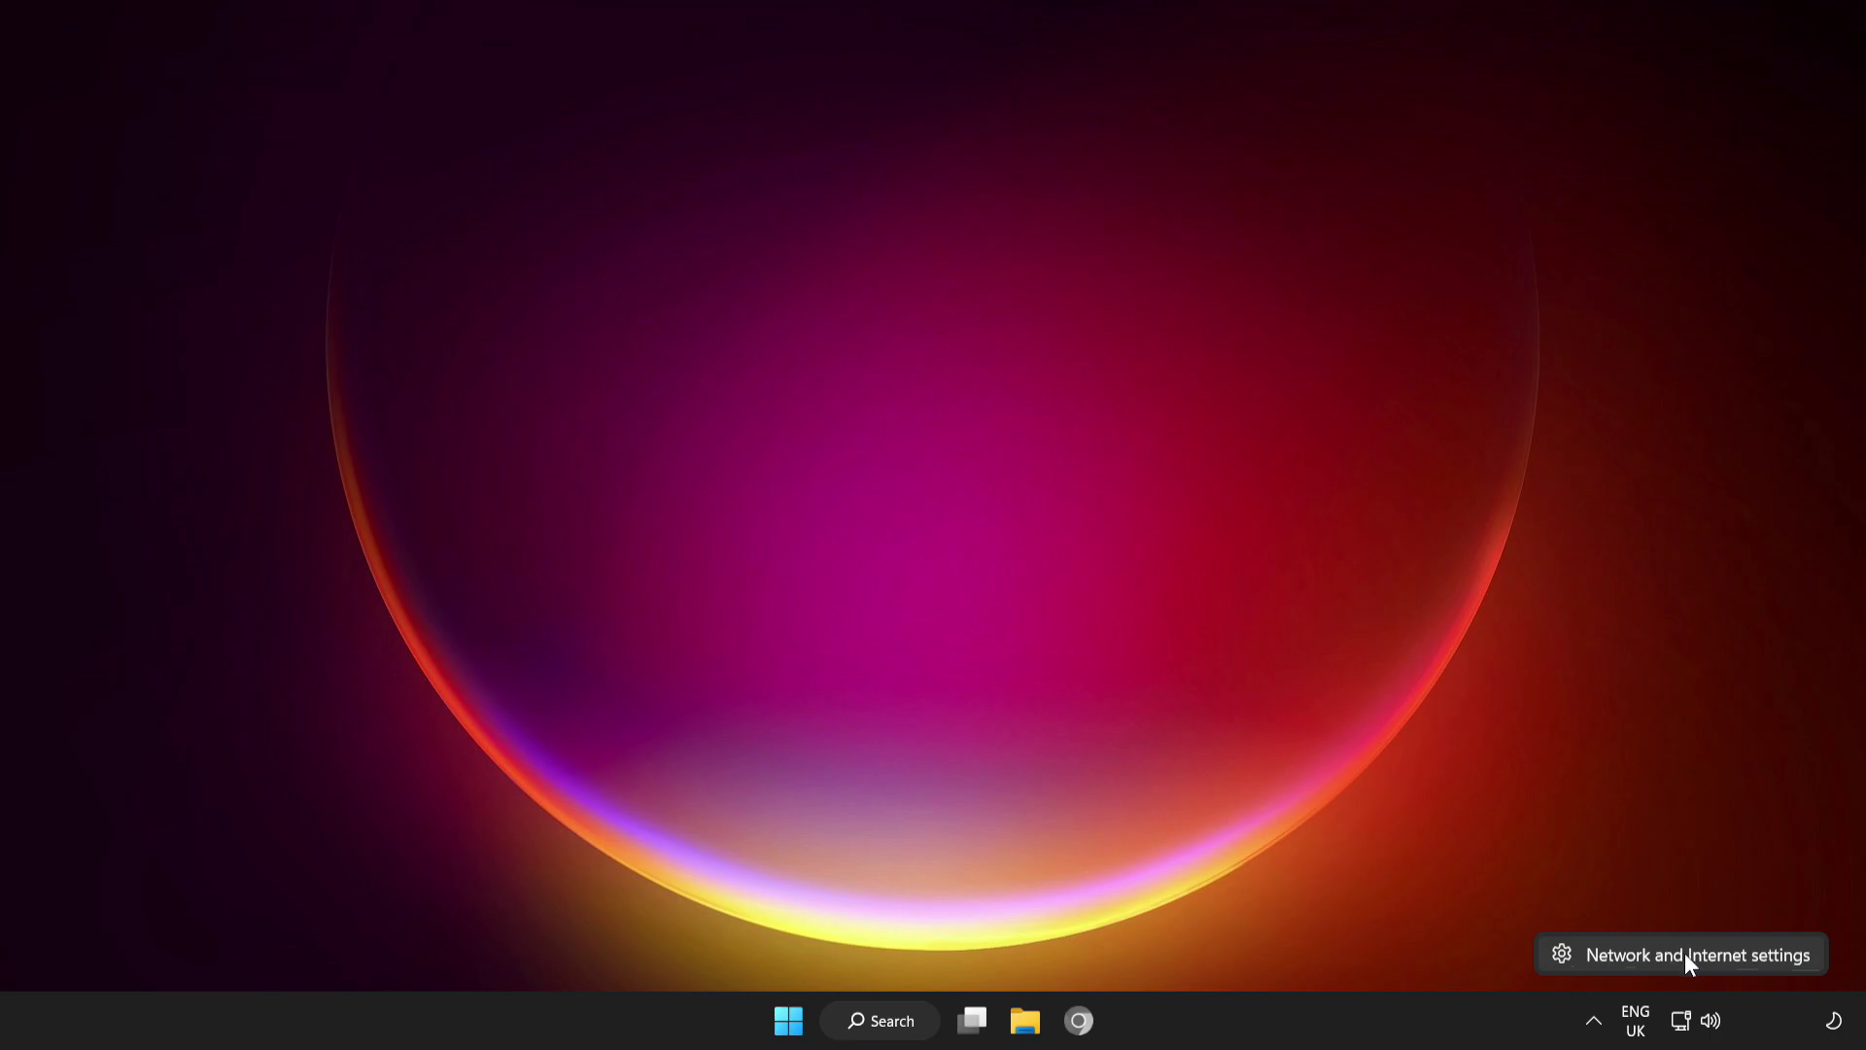
left_click(1683, 953)
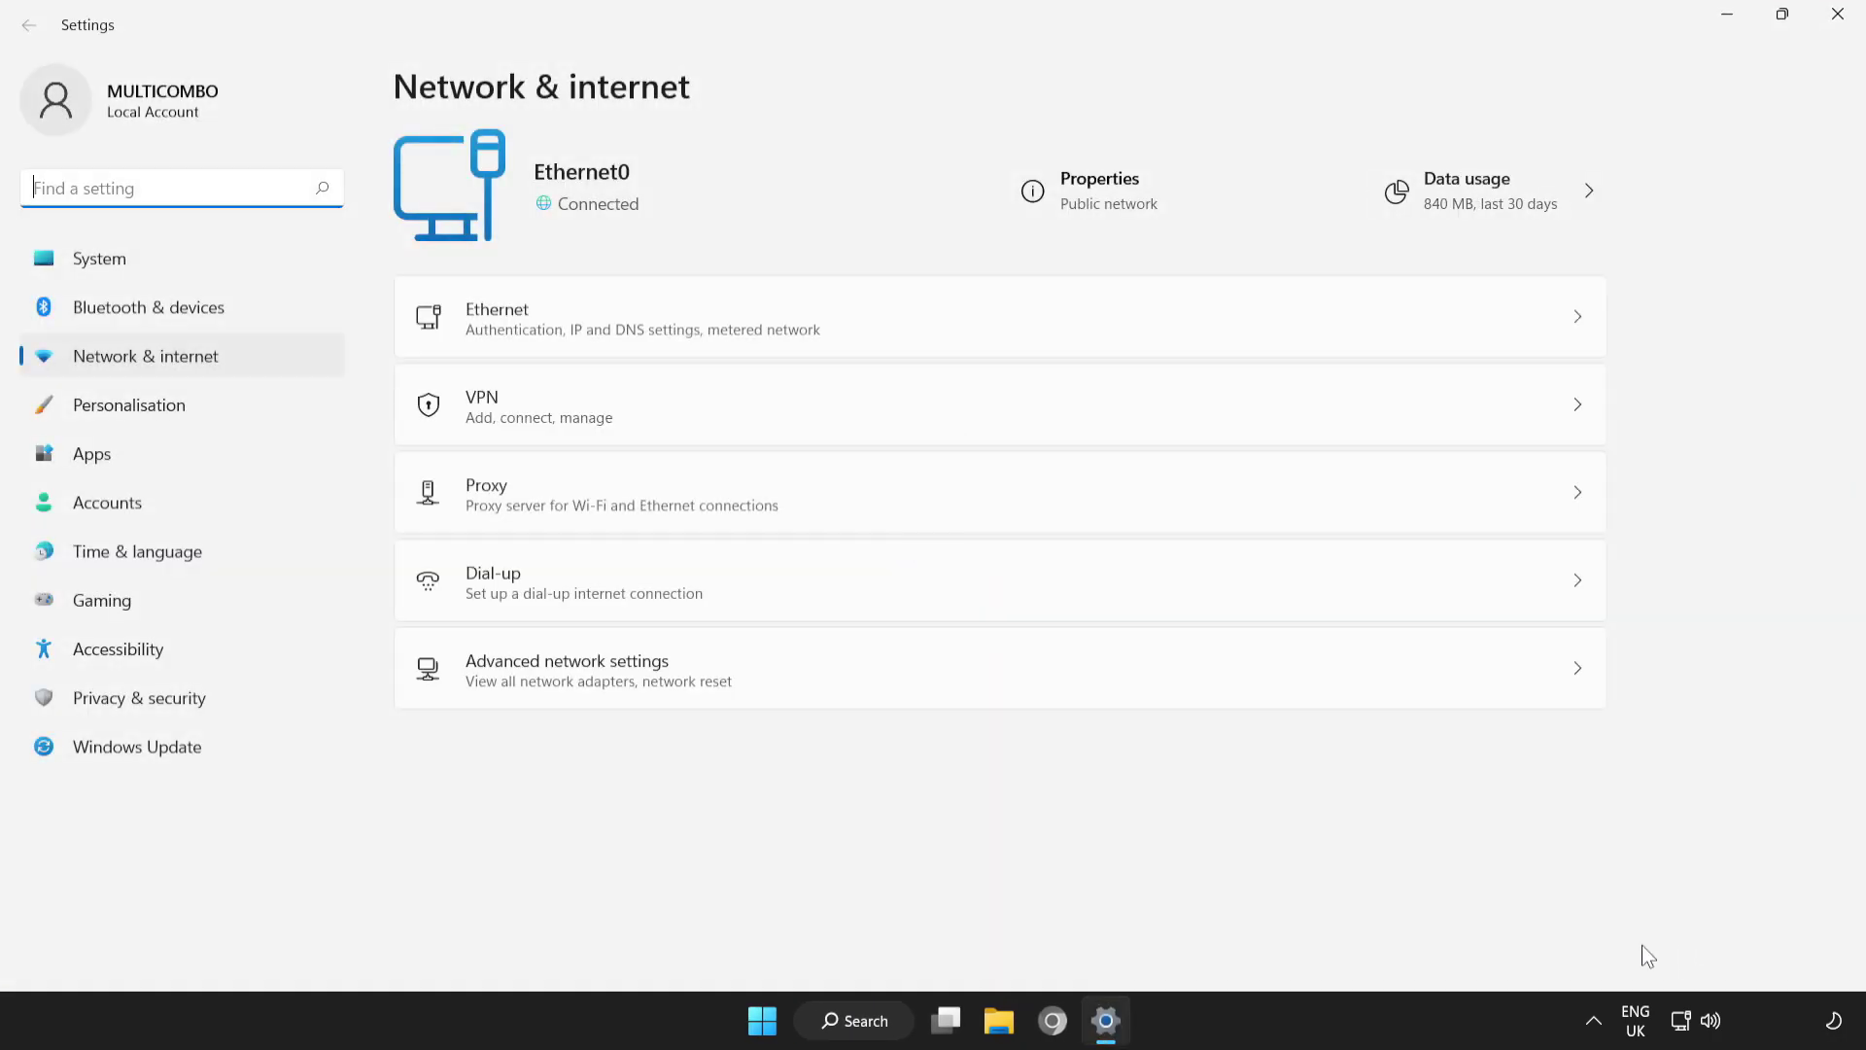
left_click(650, 680)
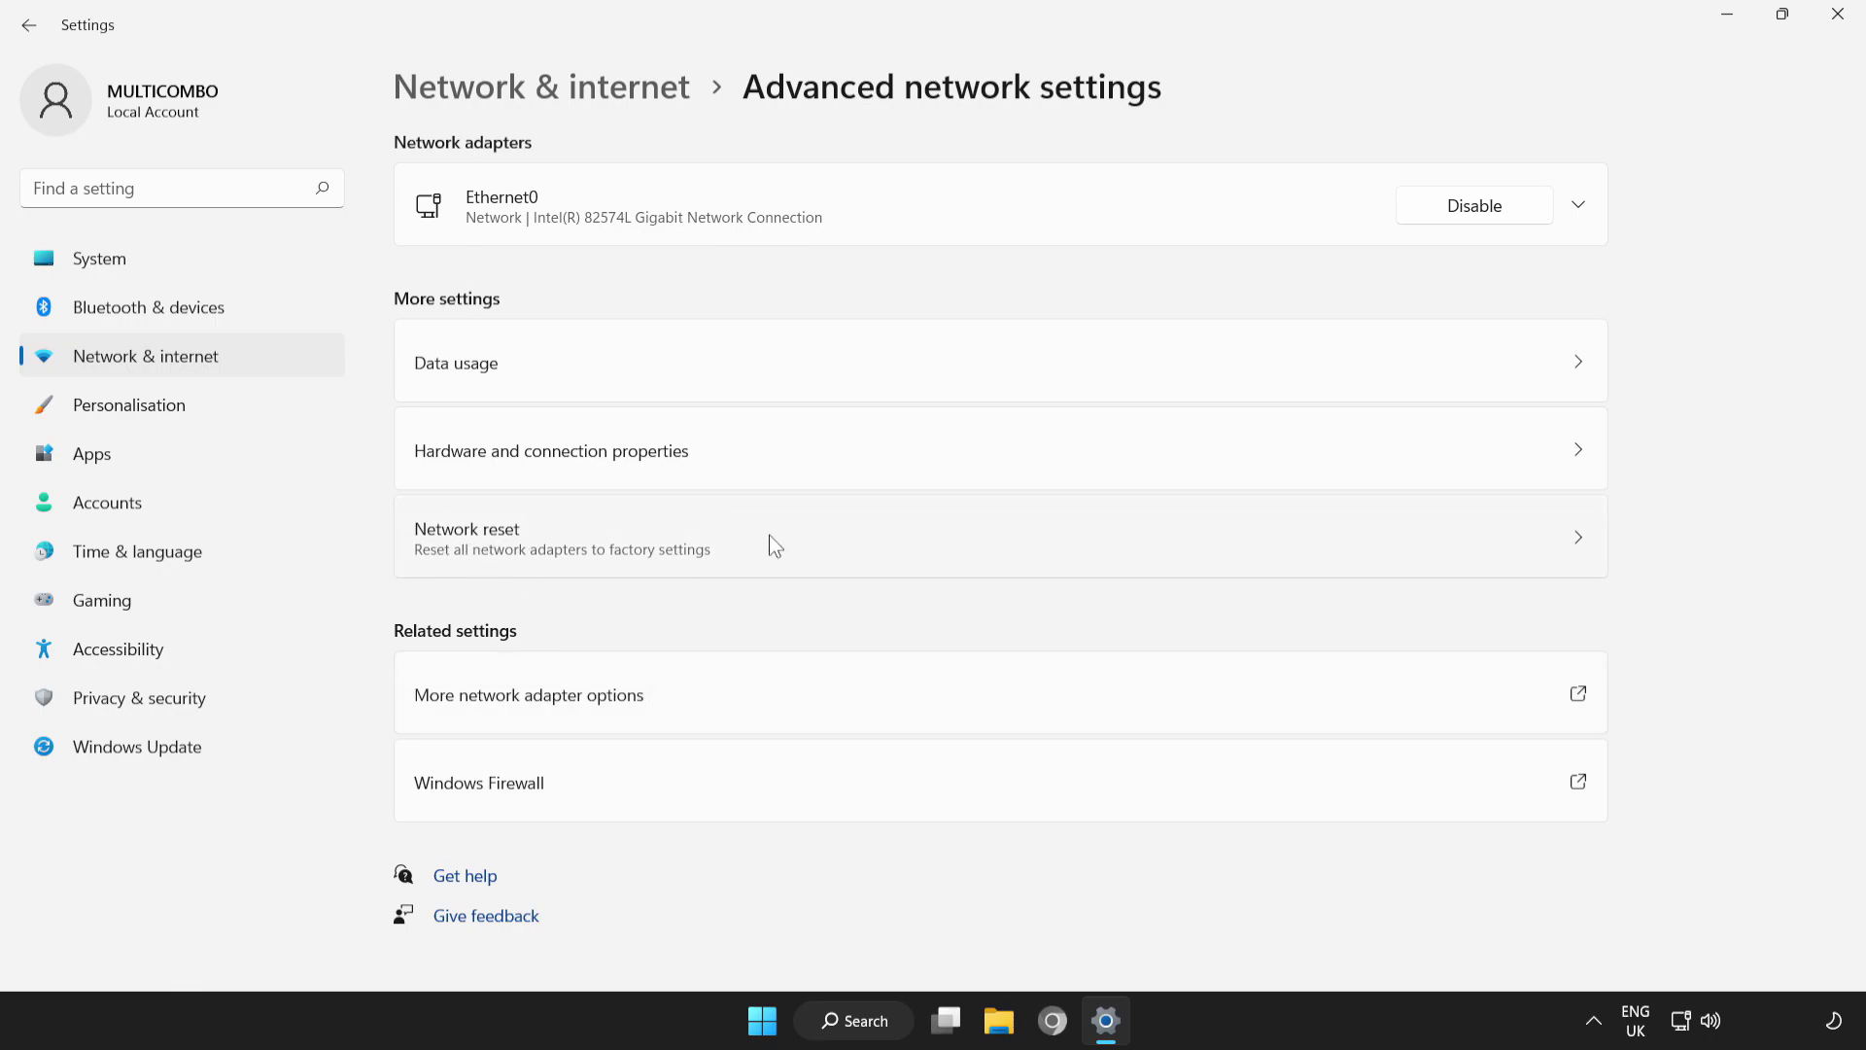
left_click(890, 544)
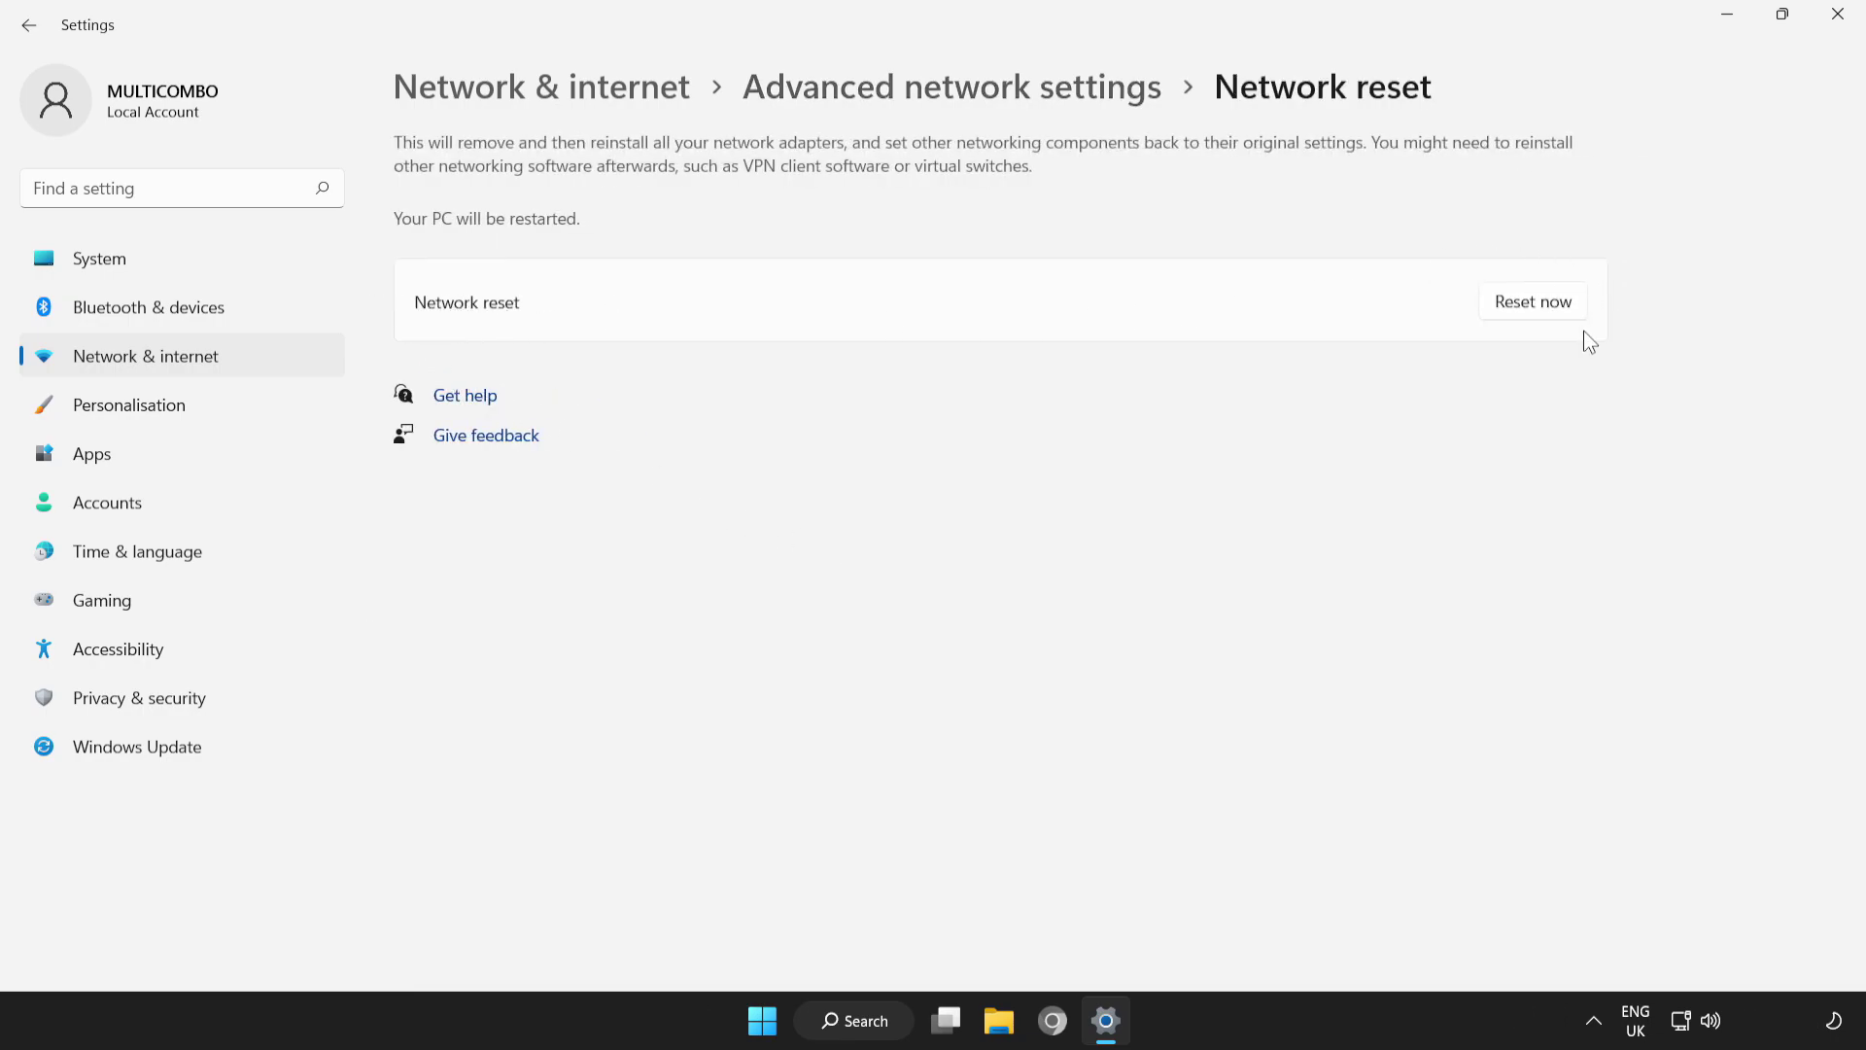
- Confirm Reset now with Yes, dismiss the sign-out notice, close Settings and show Start
left_click(1533, 301)
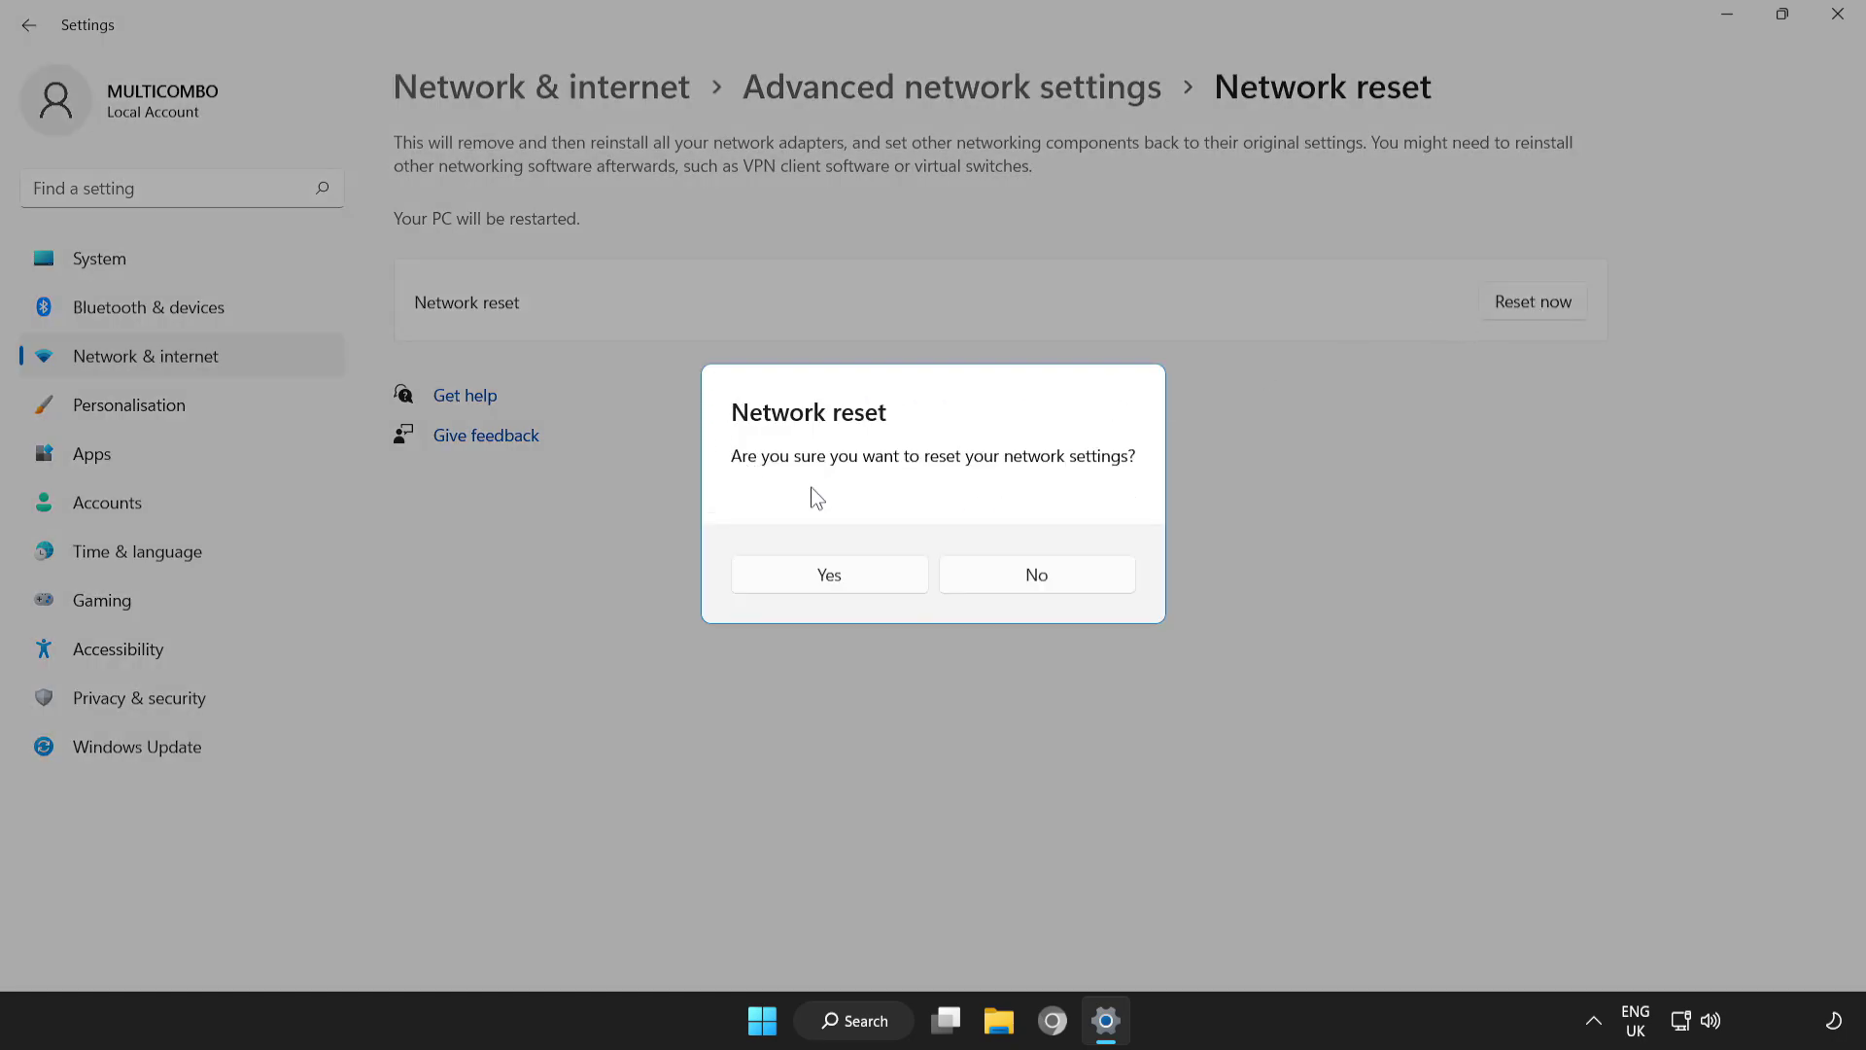
left_click(837, 586)
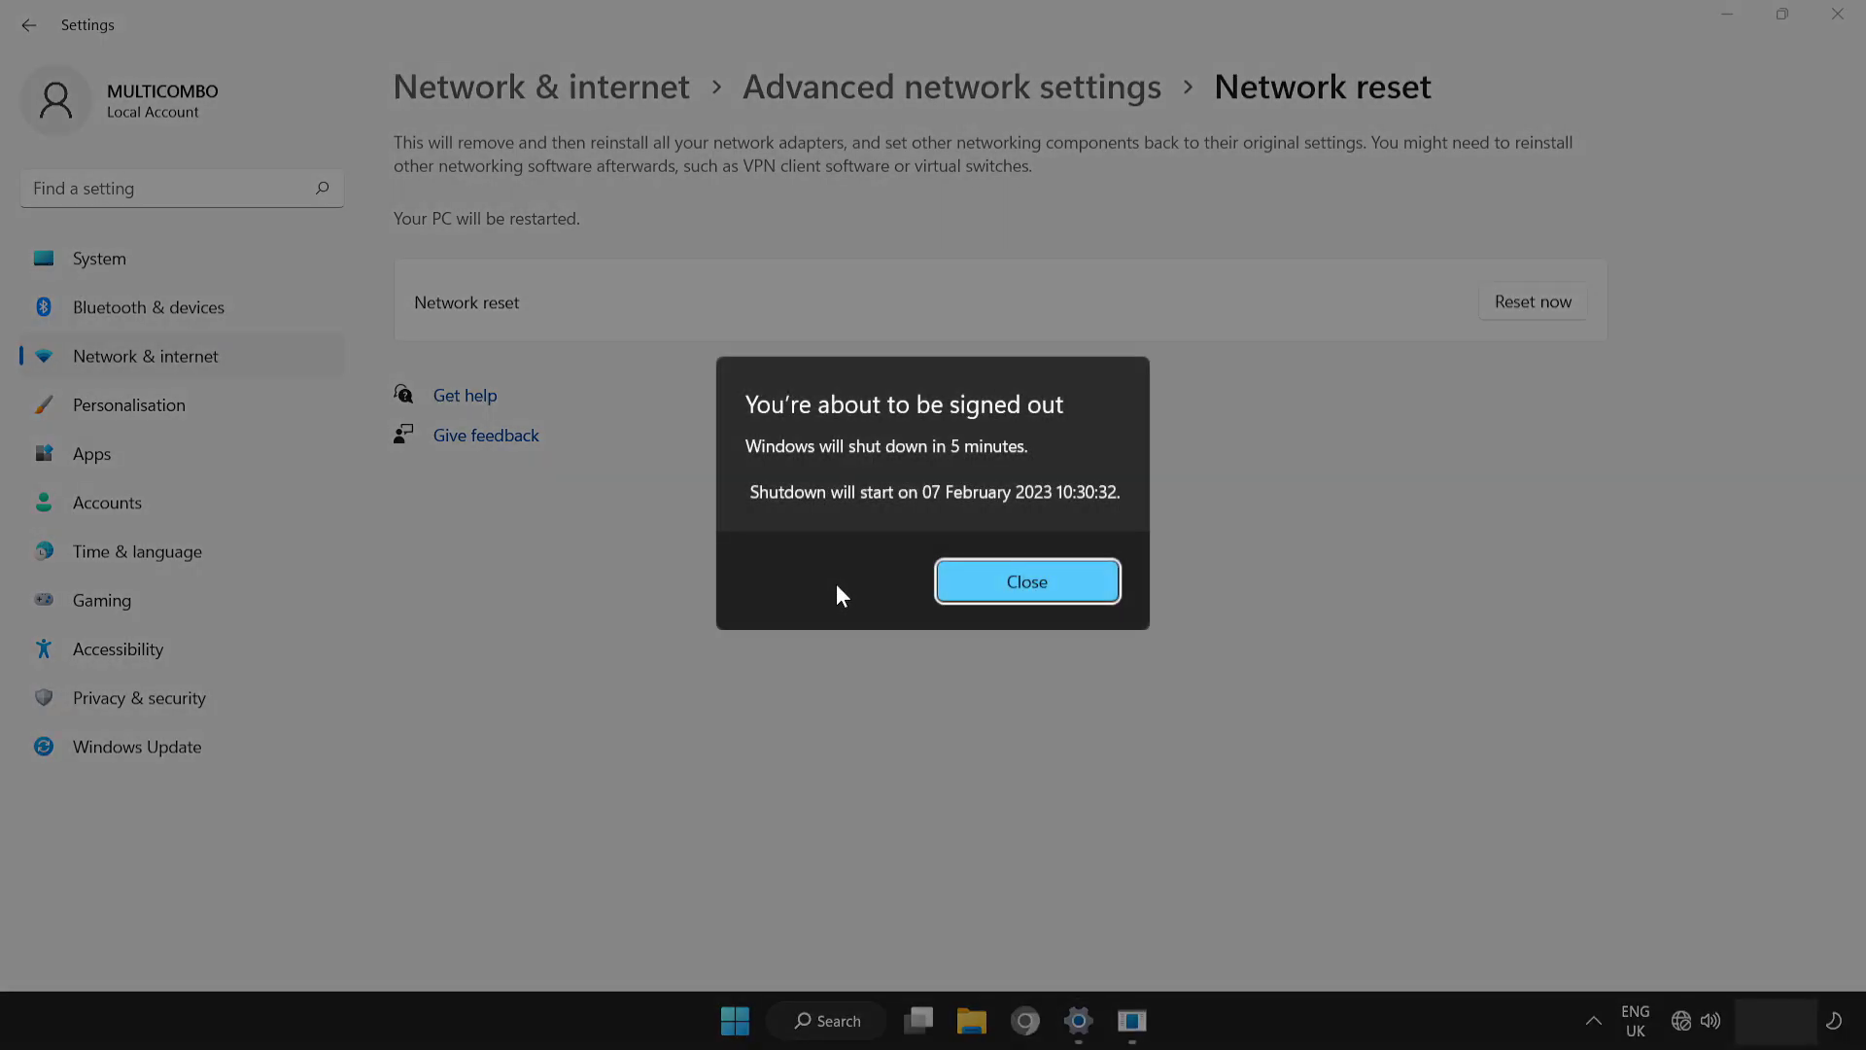
left_click(1043, 590)
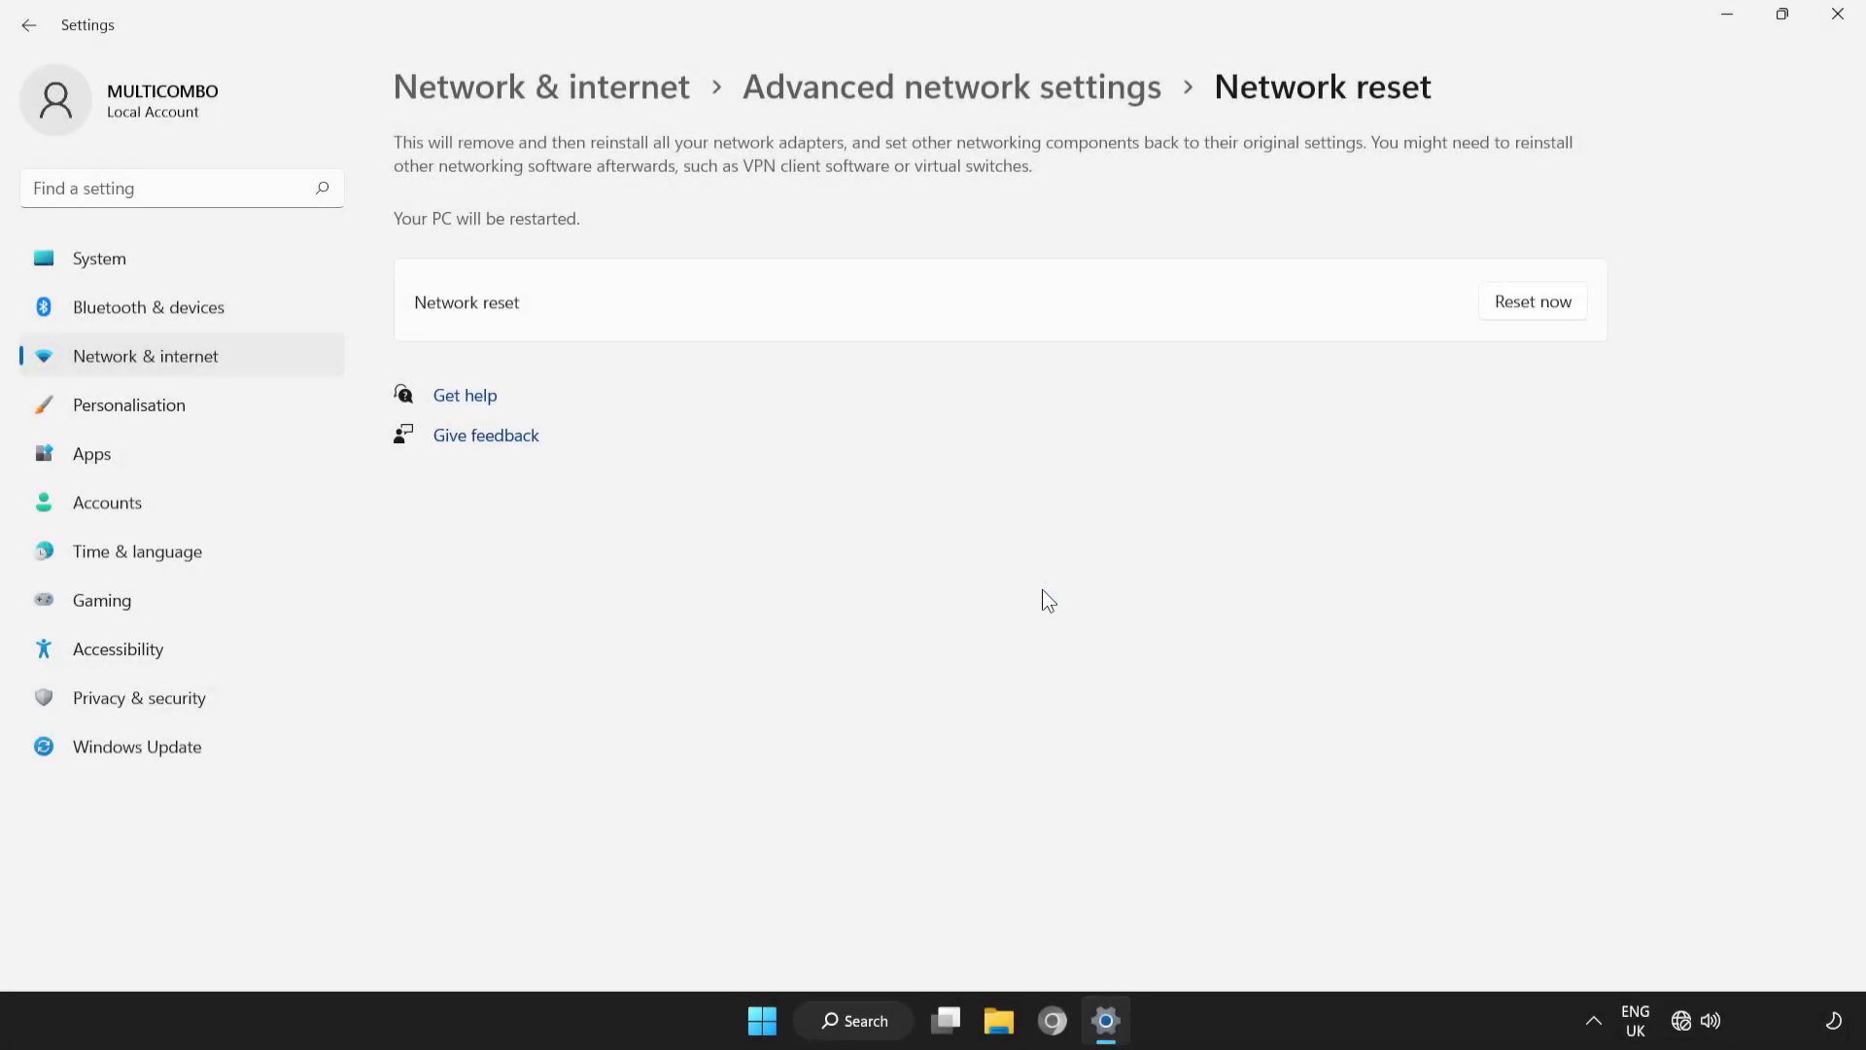
left_click(1844, 29)
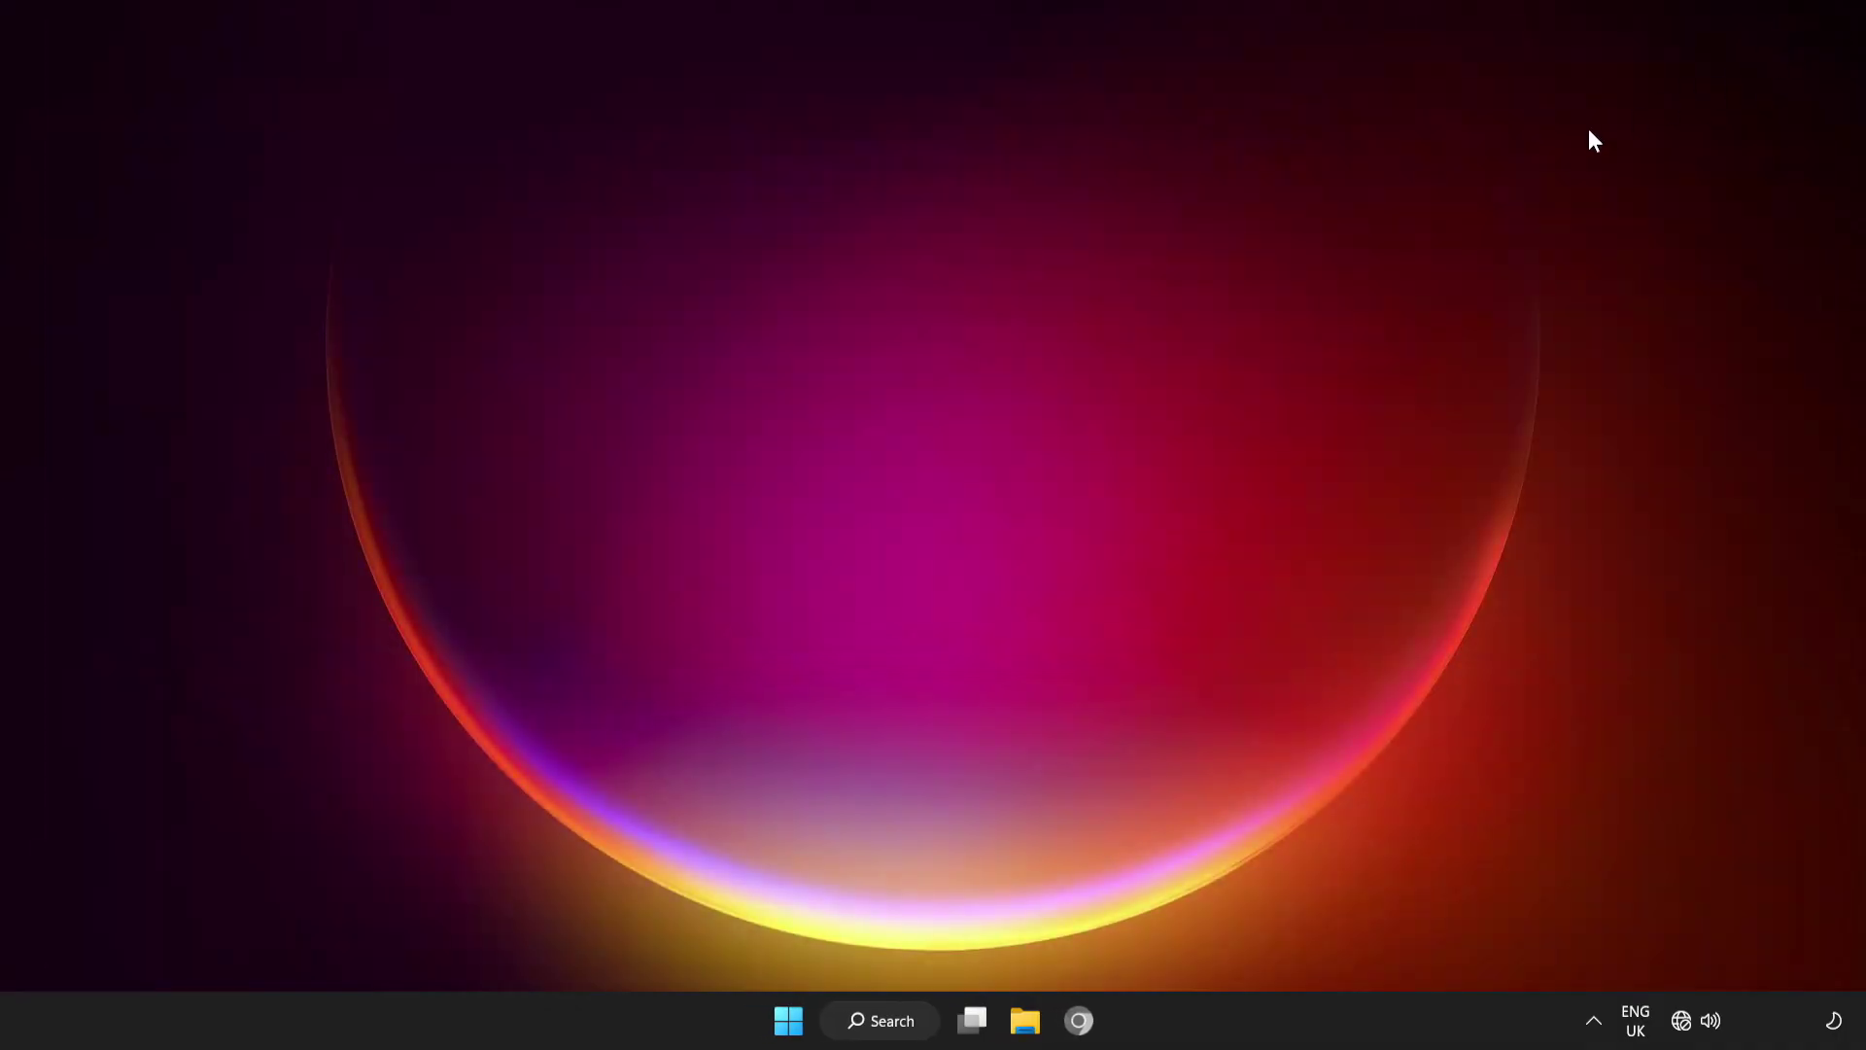
left_click(789, 1021)
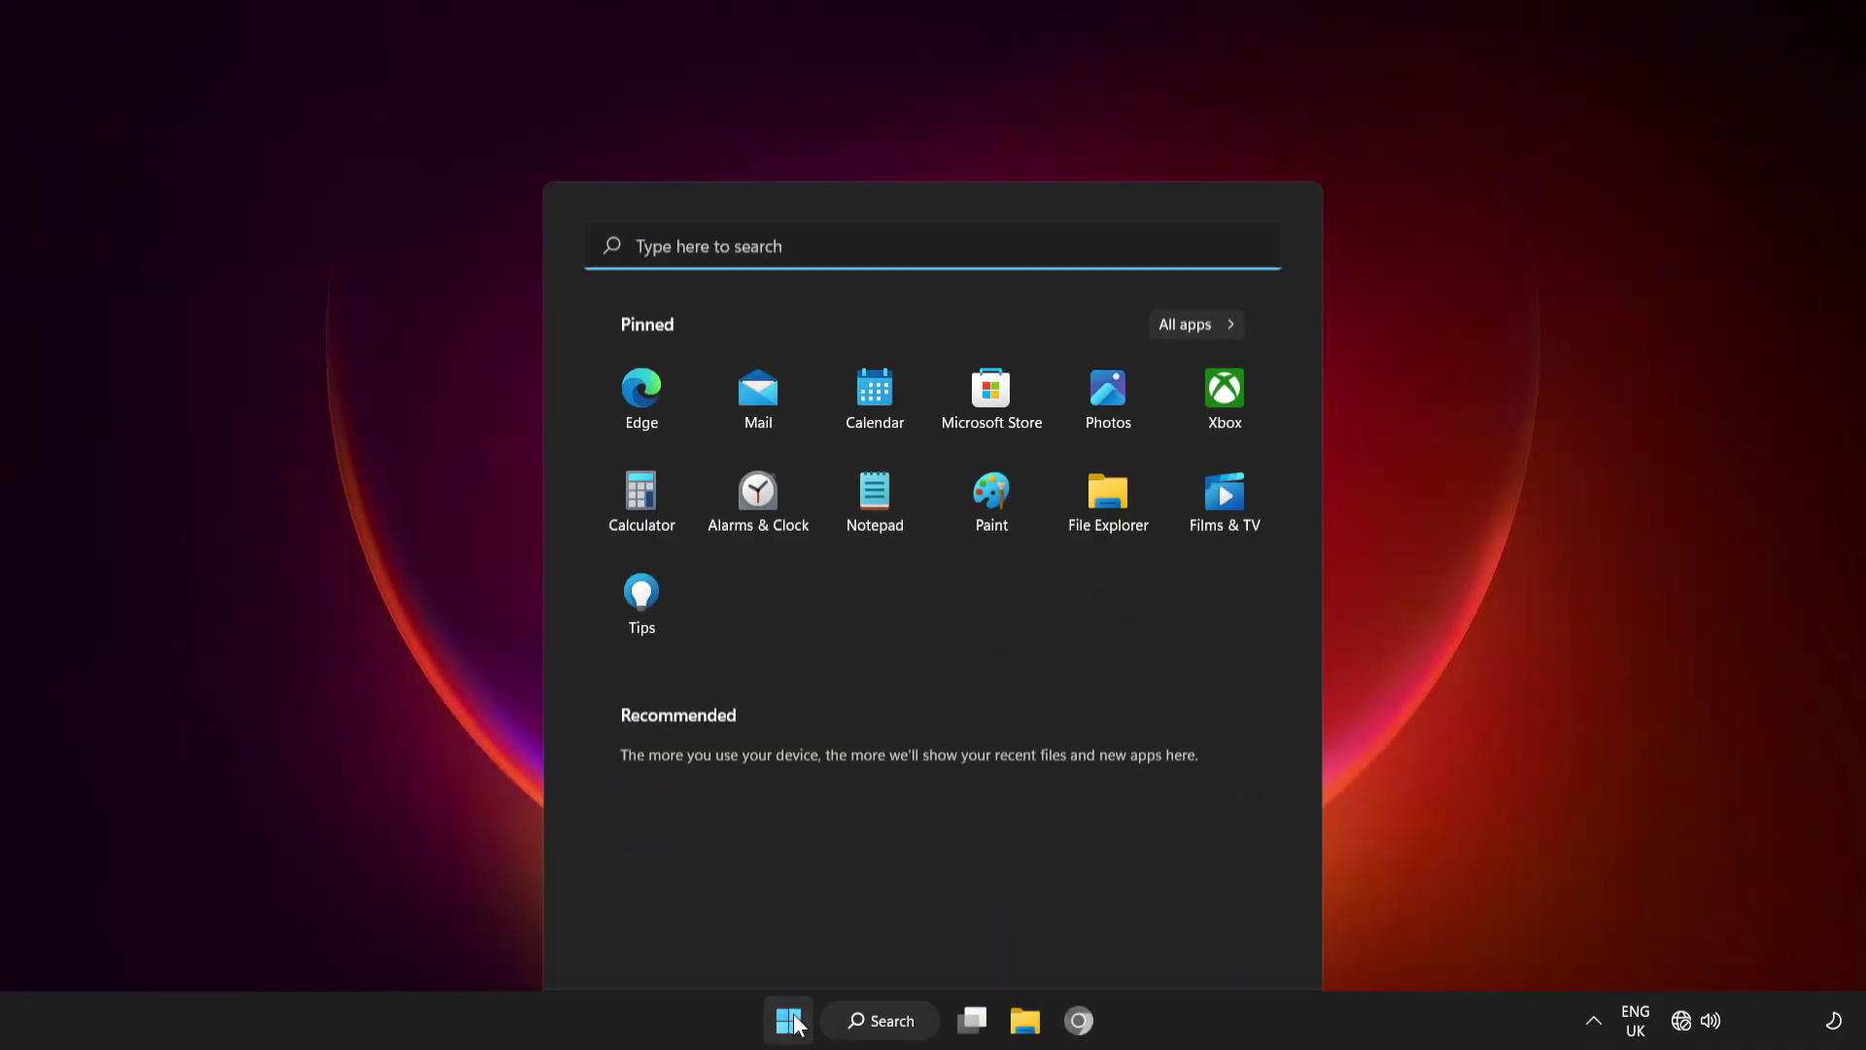